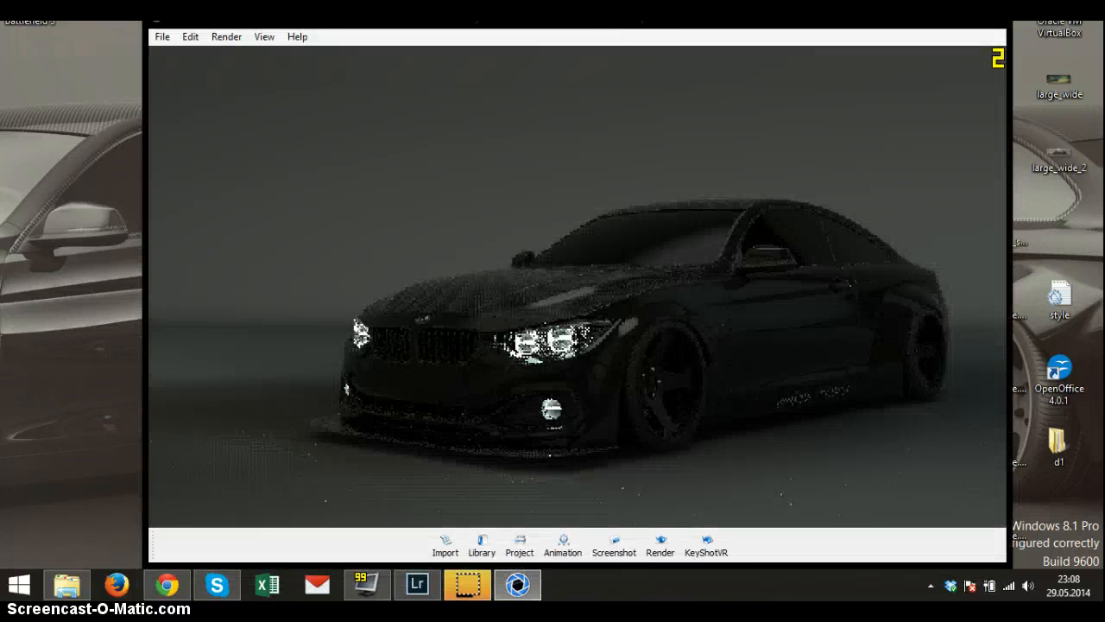
# Review the headlight's blue_led_Strip #2 material, including its type choices and advanced light options
pyautogui.doubleClick(623, 30)
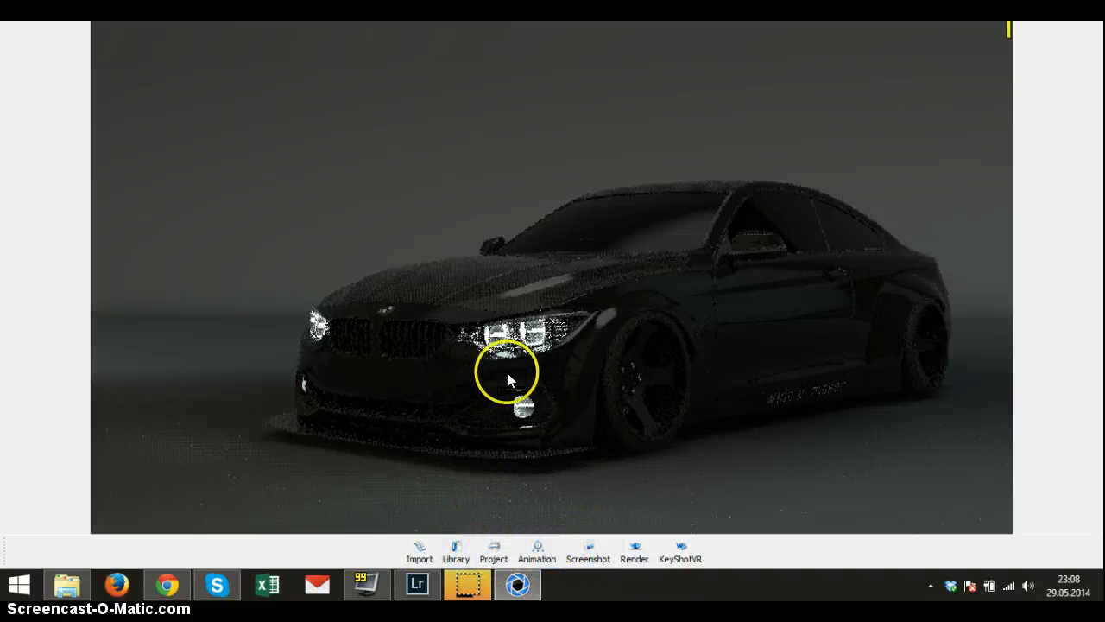
pyautogui.rightClick(511, 330)
pyautogui.click(569, 170)
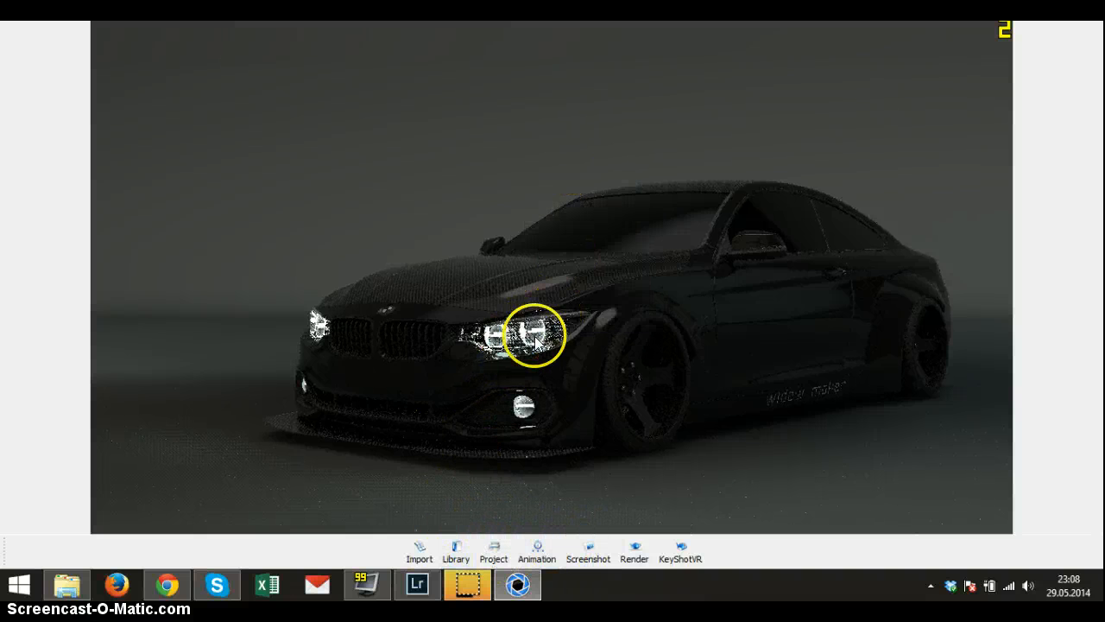
pyautogui.rightClick(502, 337)
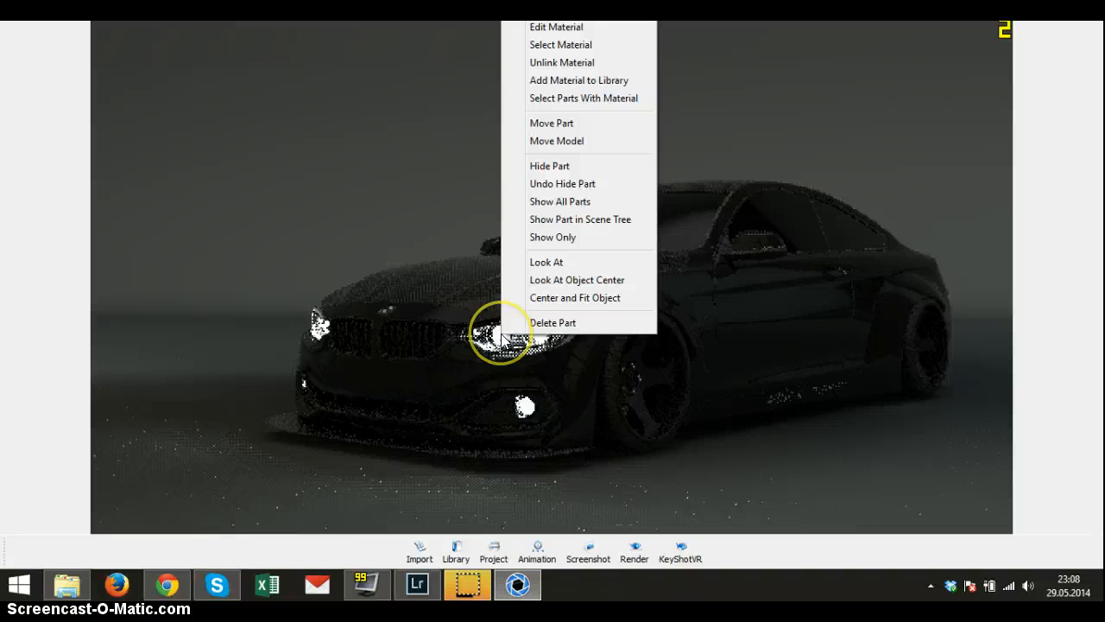
pyautogui.click(570, 29)
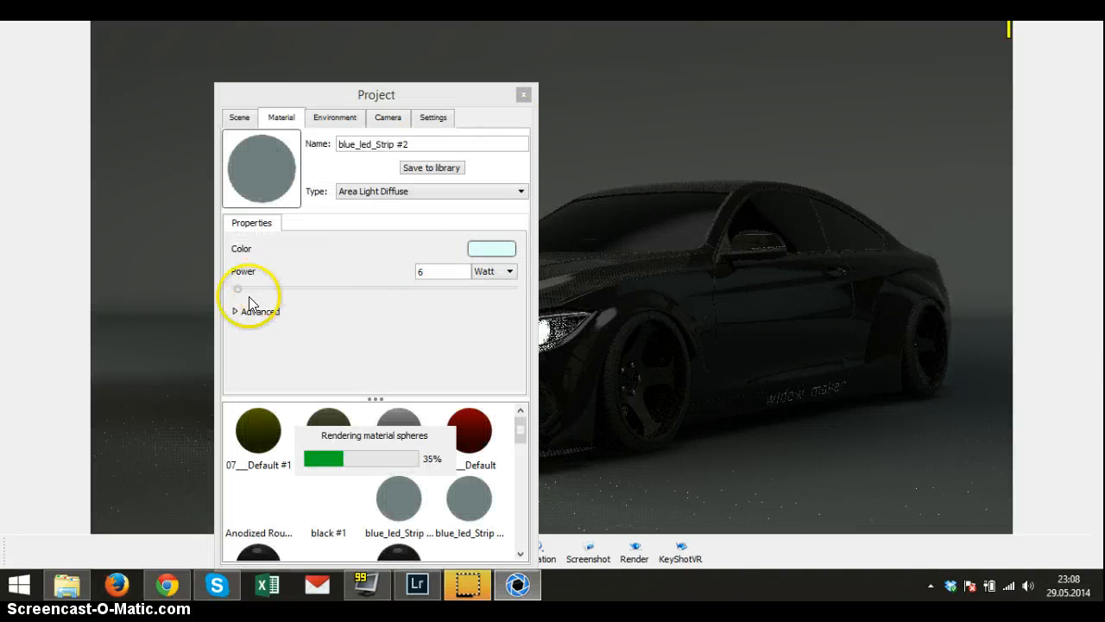
pyautogui.click(398, 192)
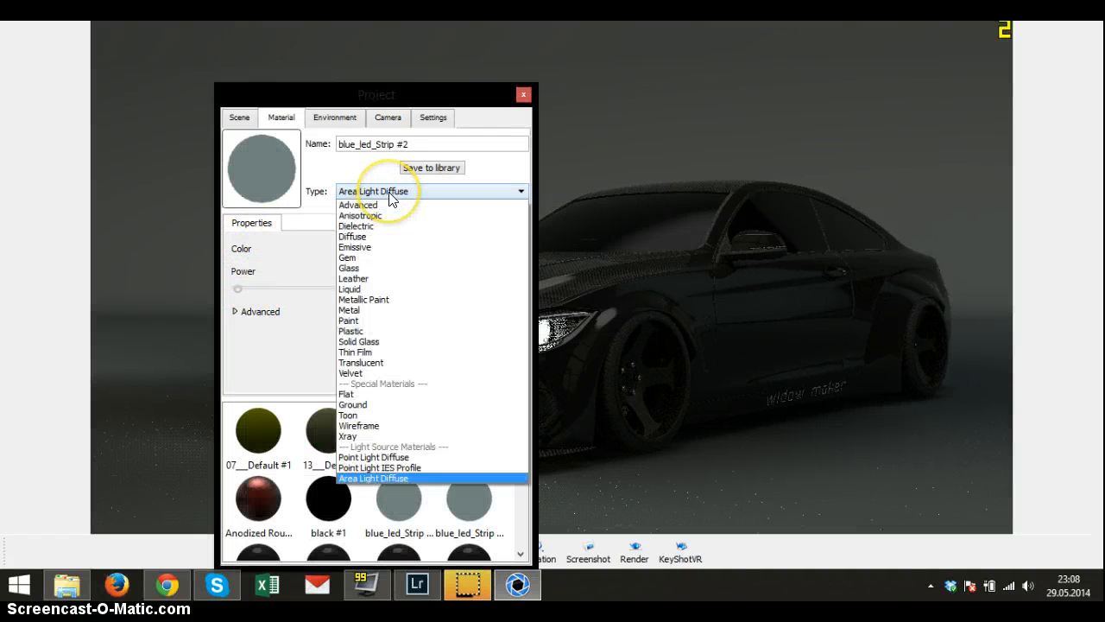
pyautogui.click(397, 192)
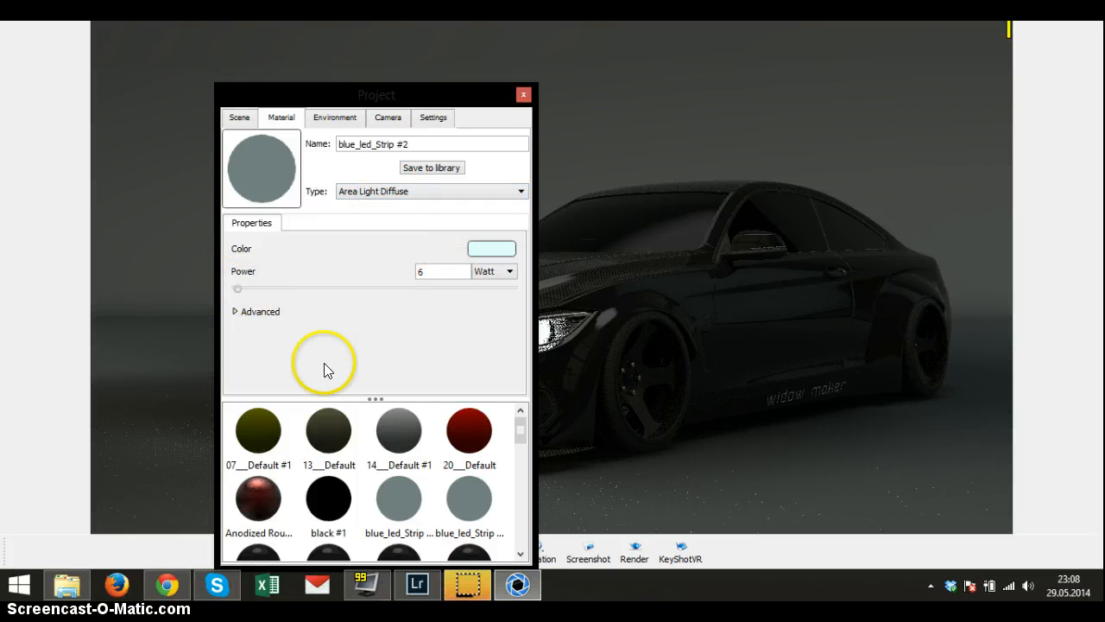
pyautogui.click(252, 312)
pyautogui.scroll(-2, 397, 341)
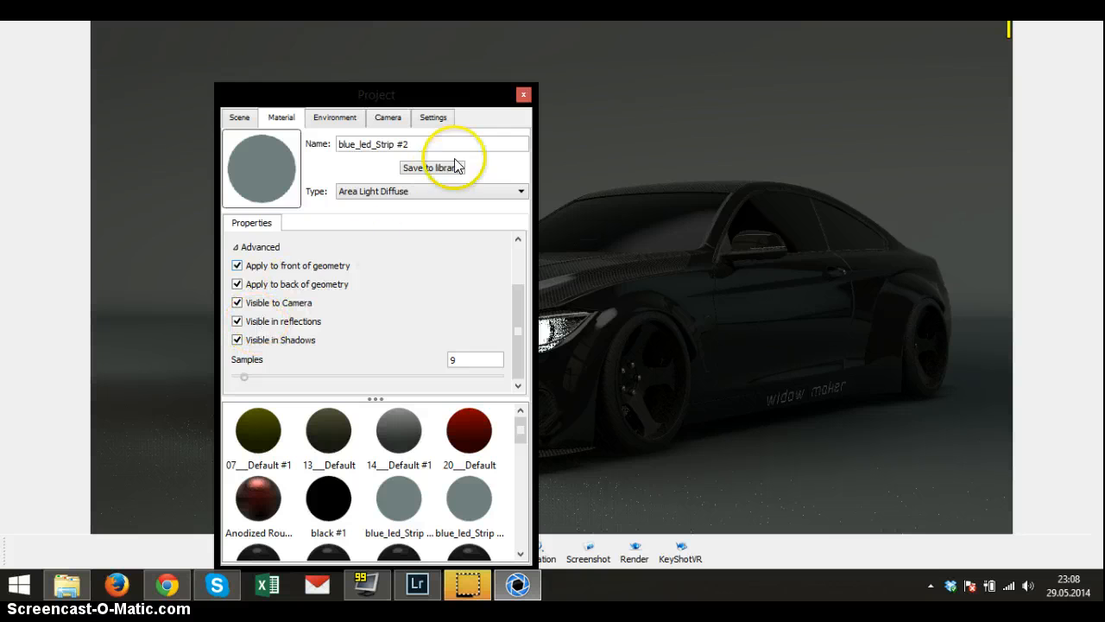
pyautogui.click(523, 95)
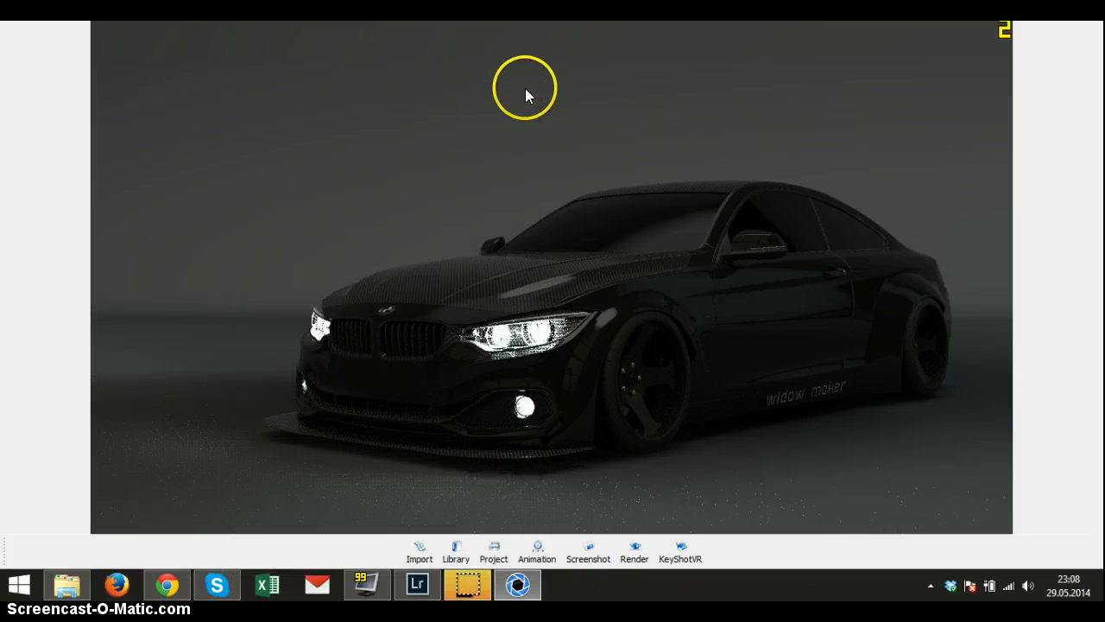
# Enable Global Illumination in the scene's advanced quality settings
pyautogui.click(494, 549)
pyautogui.click(440, 121)
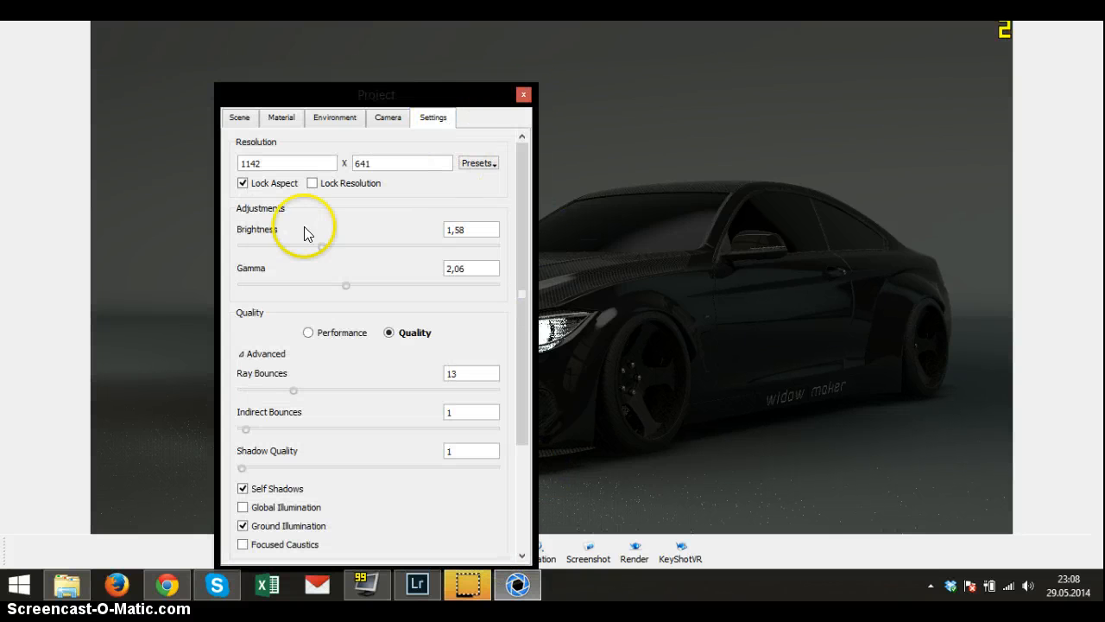
pyautogui.scroll(-2, 391, 488)
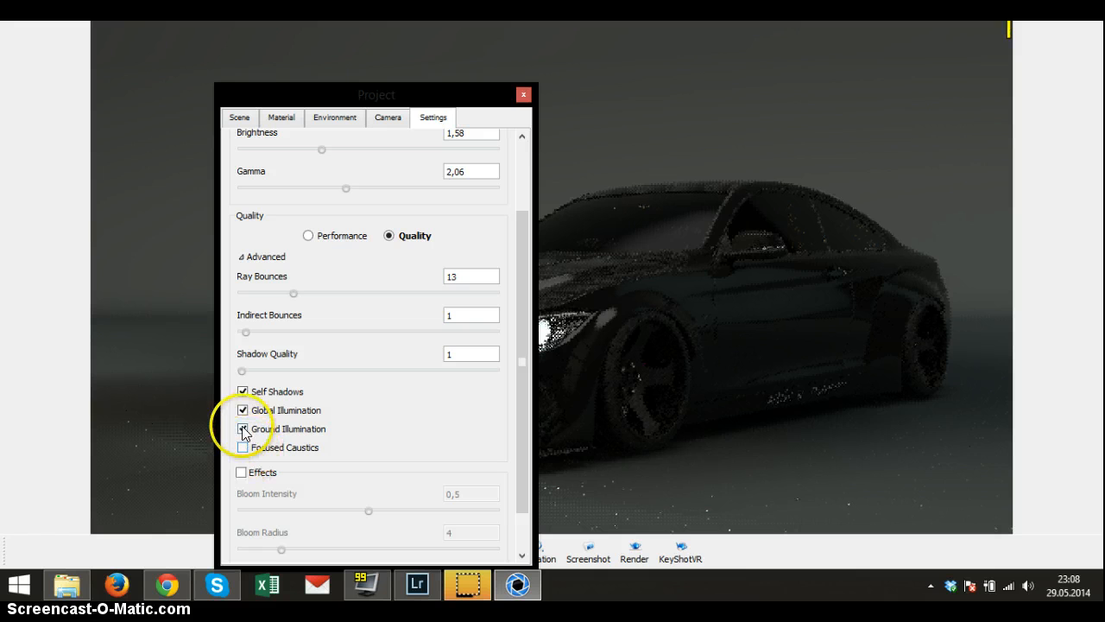
pyautogui.click(523, 94)
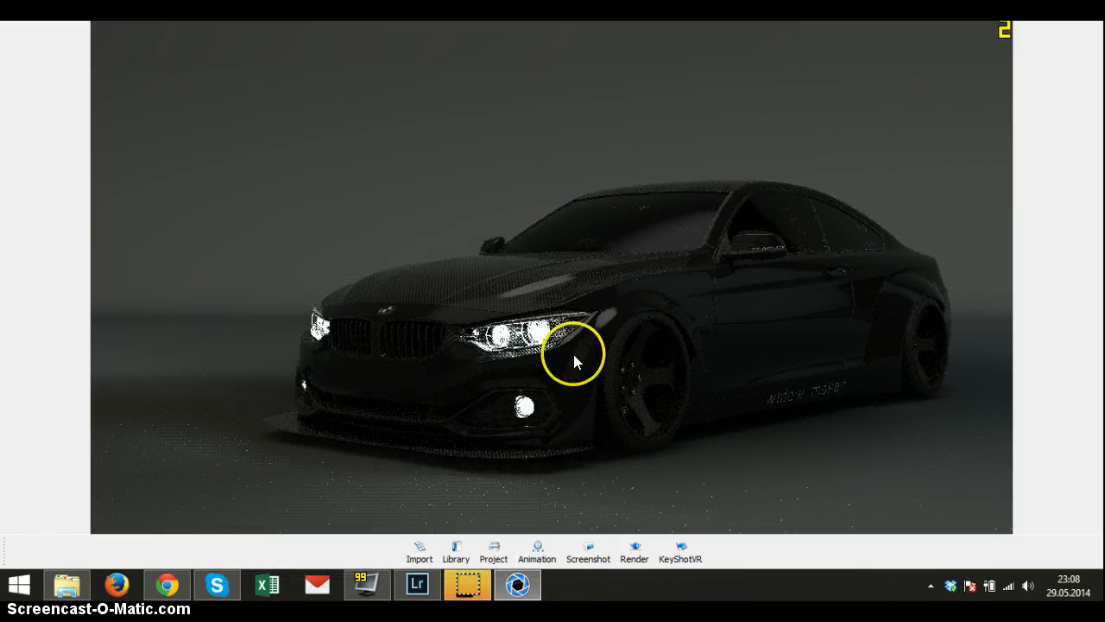
pyautogui.click(494, 553)
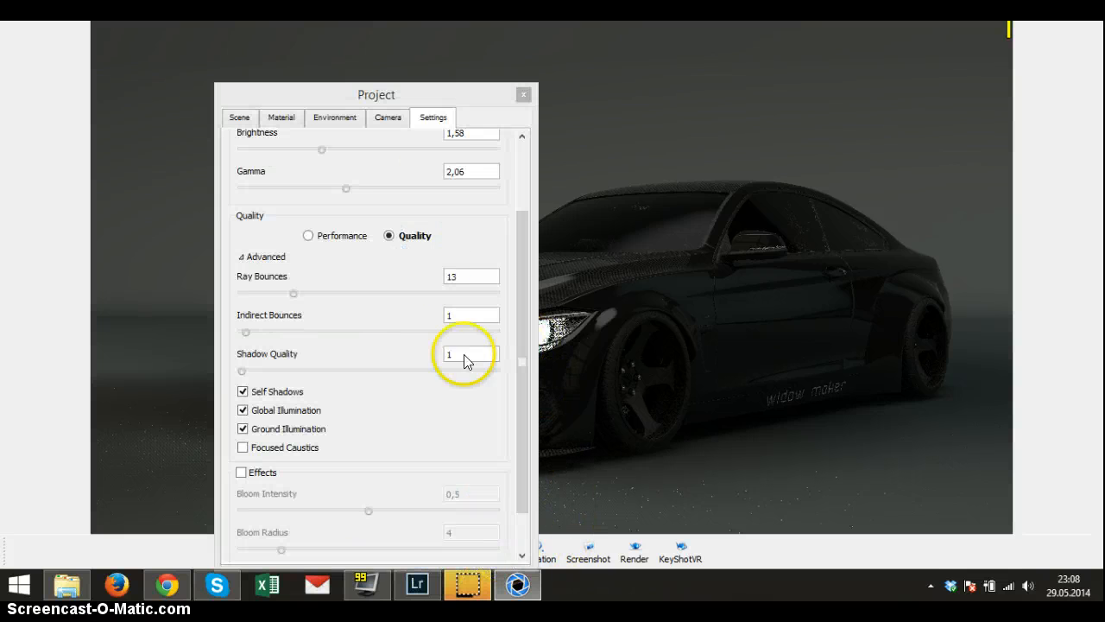
pyautogui.click(525, 92)
# Review the still-image output and advanced quality options for rendering the scene
pyautogui.click(635, 550)
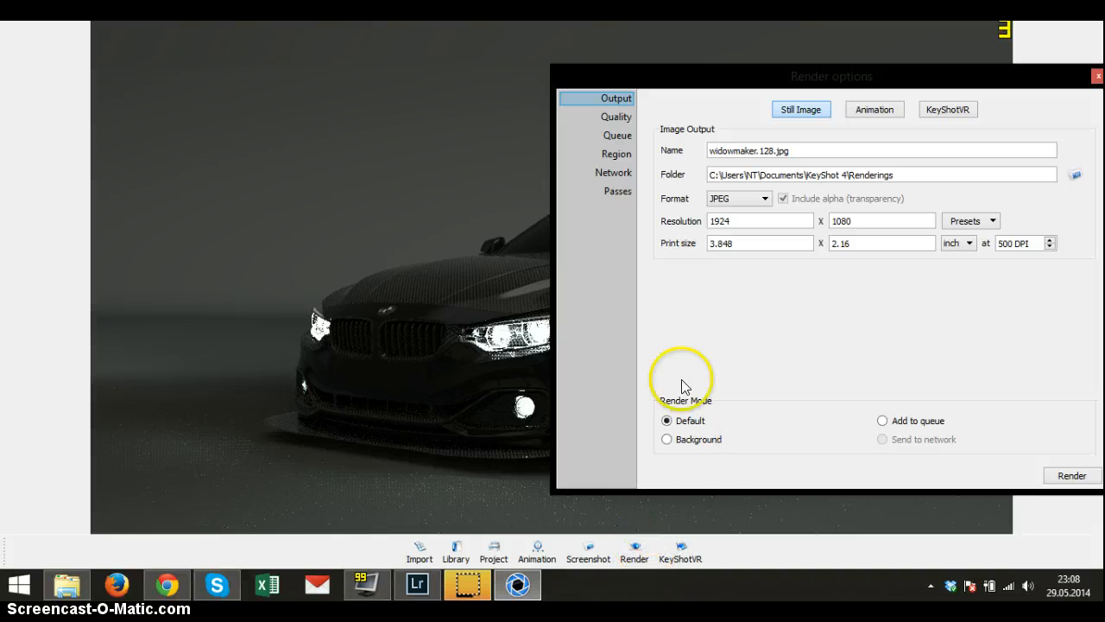
pyautogui.click(616, 117)
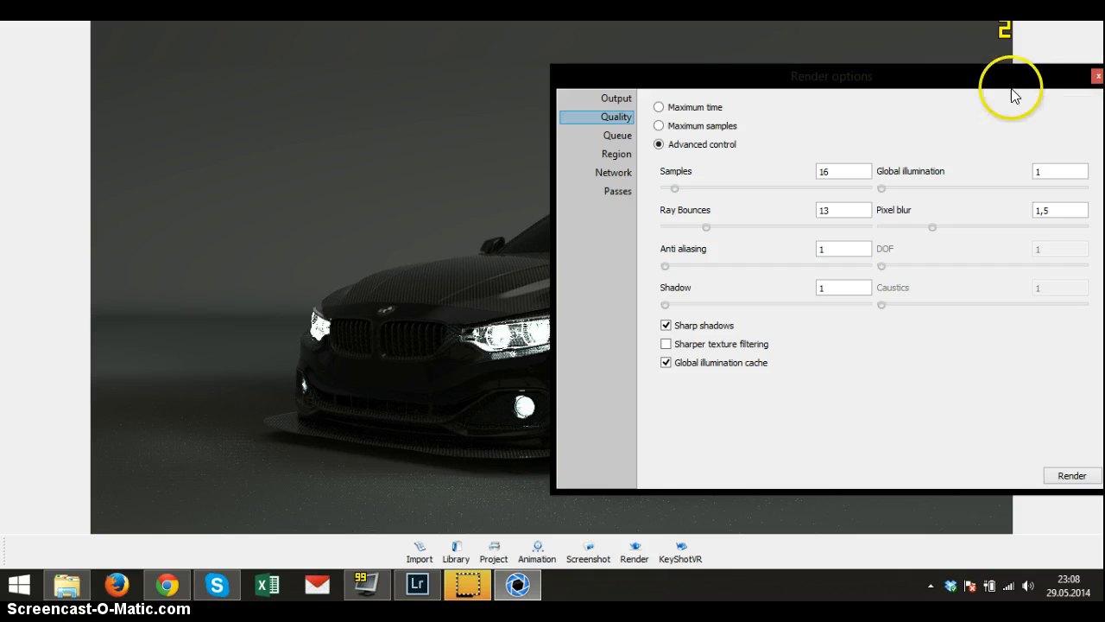
pyautogui.moveTo(1012, 82); pyautogui.dragTo(945, 106)
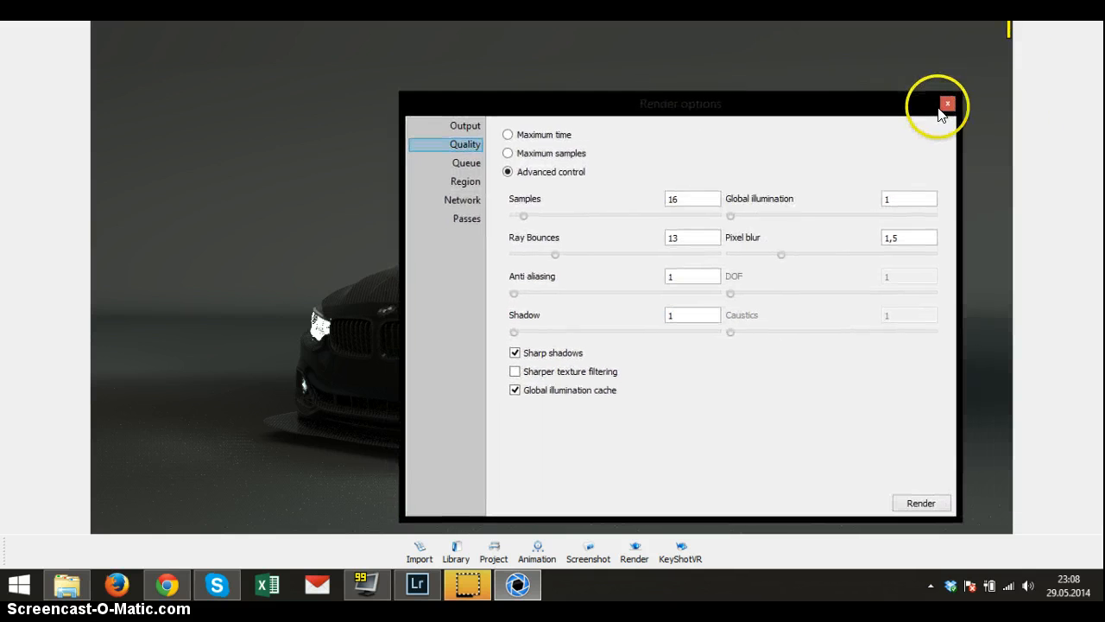
pyautogui.click(947, 102)
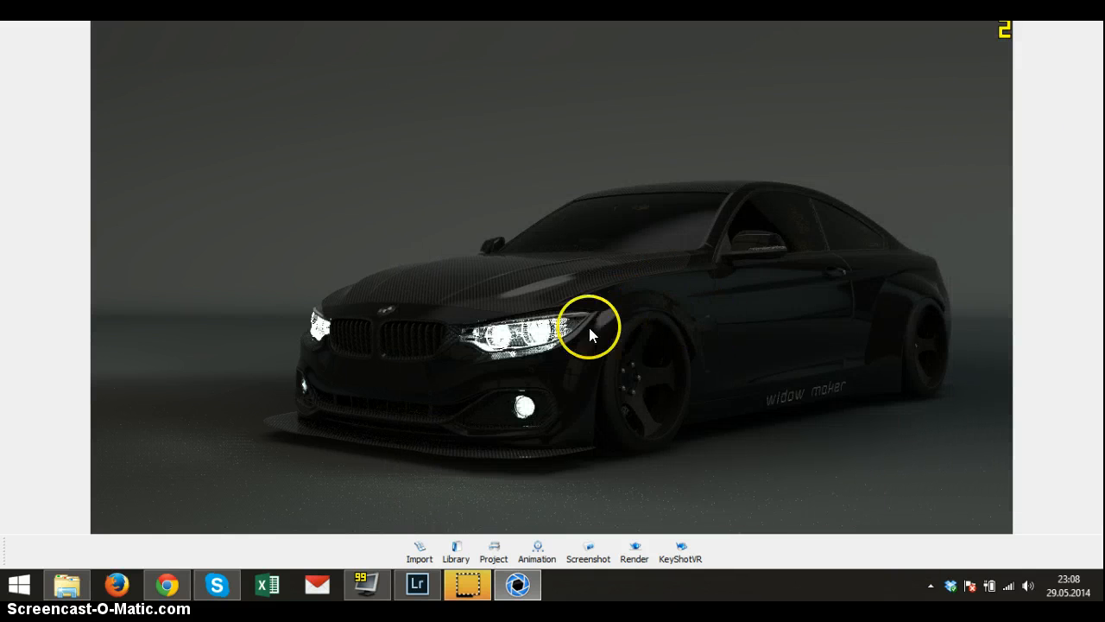
# View the car from the side, close the KeyShot scene and discard its changes
pyautogui.moveTo(590, 335); pyautogui.dragTo(207, 441)
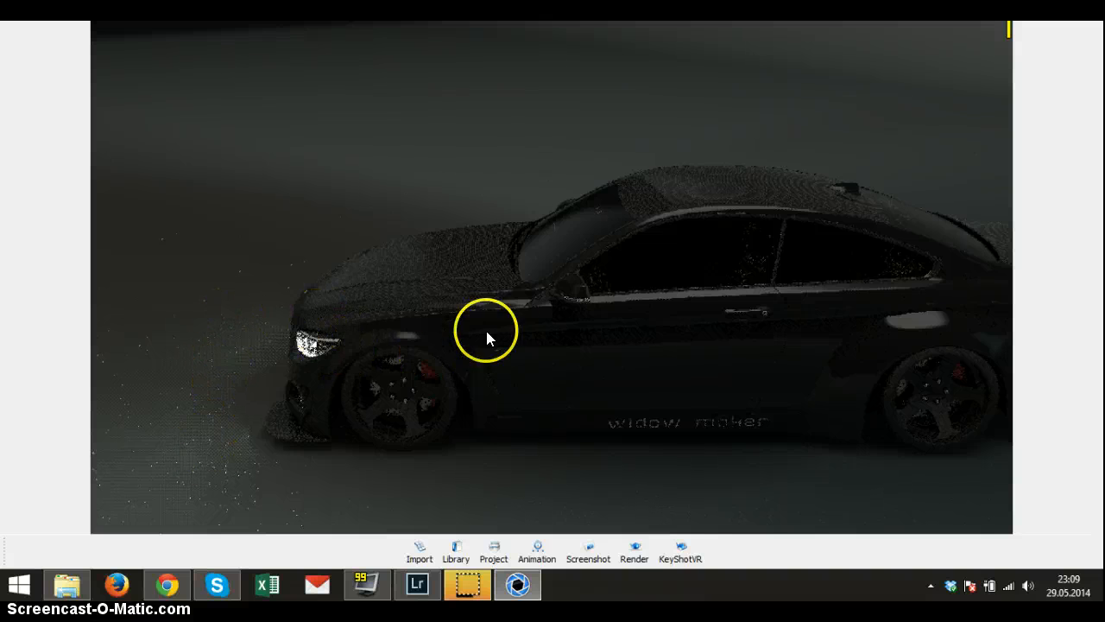
pyautogui.click(1098, 6)
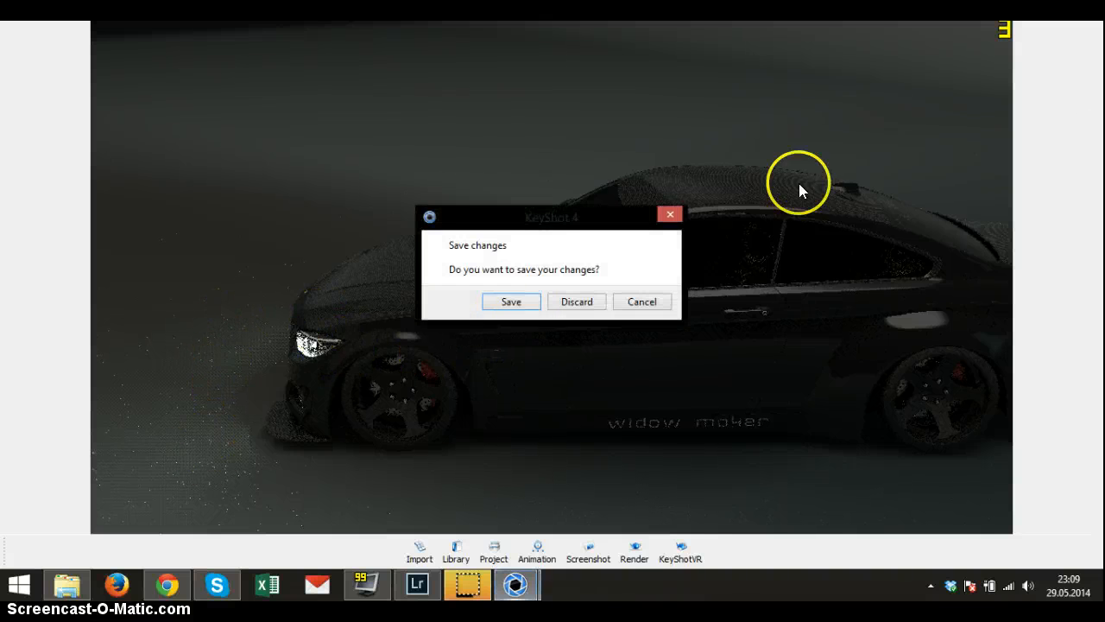
pyautogui.click(552, 303)
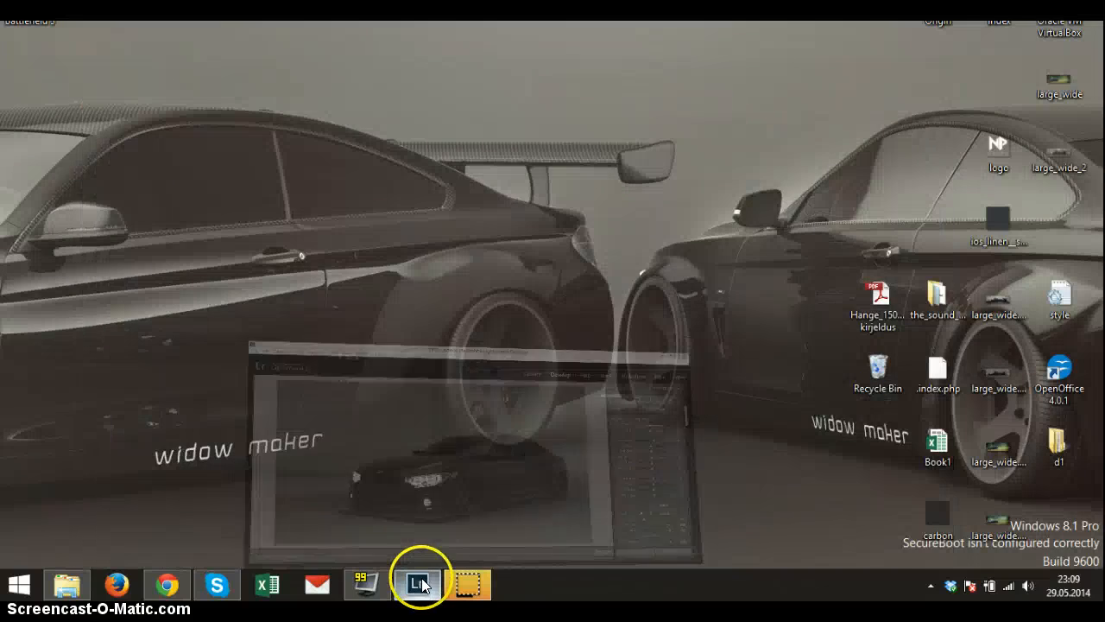
# Switch to Lightroom, reset the car render's develop adjustments and leave the adjustment brush
pyautogui.click(420, 584)
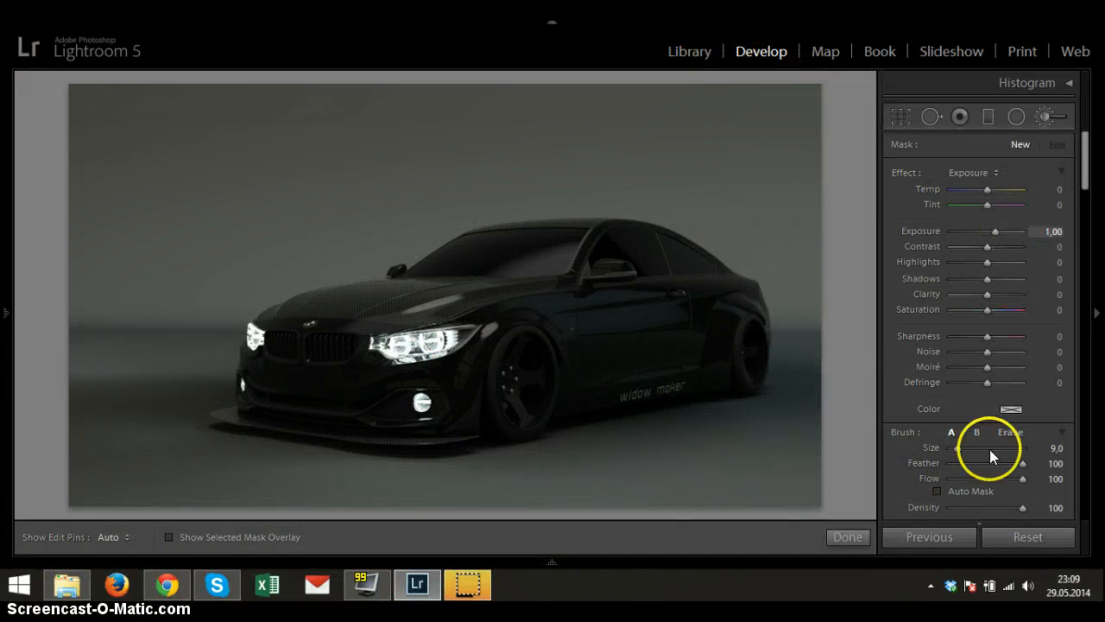
pyautogui.click(1004, 533)
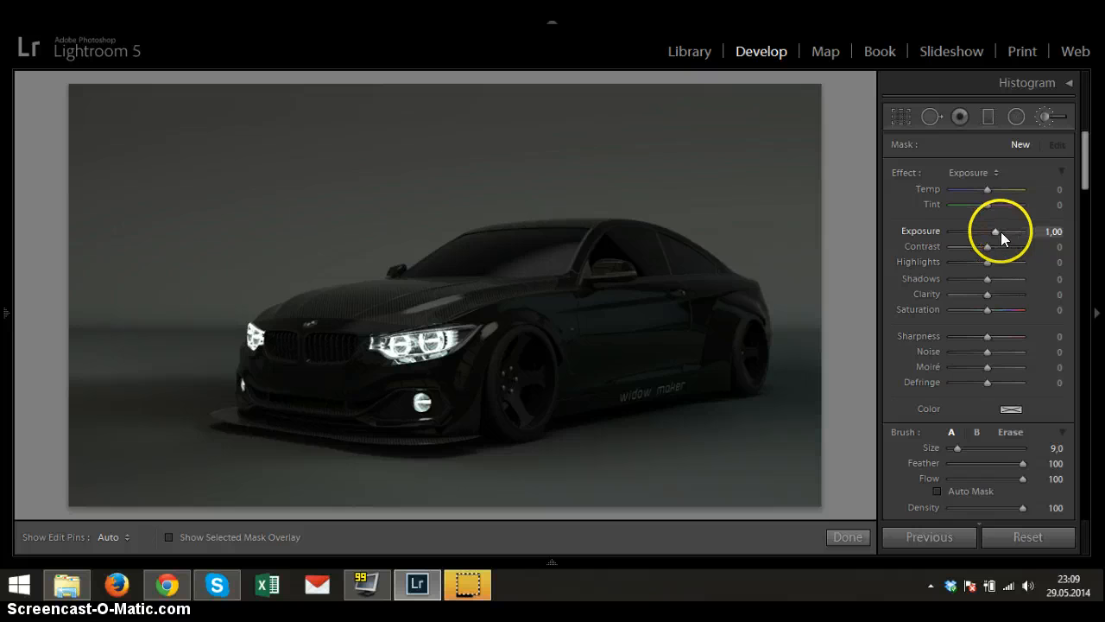
pyautogui.moveTo(1000, 230)
pyautogui.mouseDown()
pyautogui.moveTo(977, 233)
pyautogui.moveTo(1020, 237)
pyautogui.moveTo(986, 239)
pyautogui.moveTo(999, 234)
pyautogui.mouseUp()
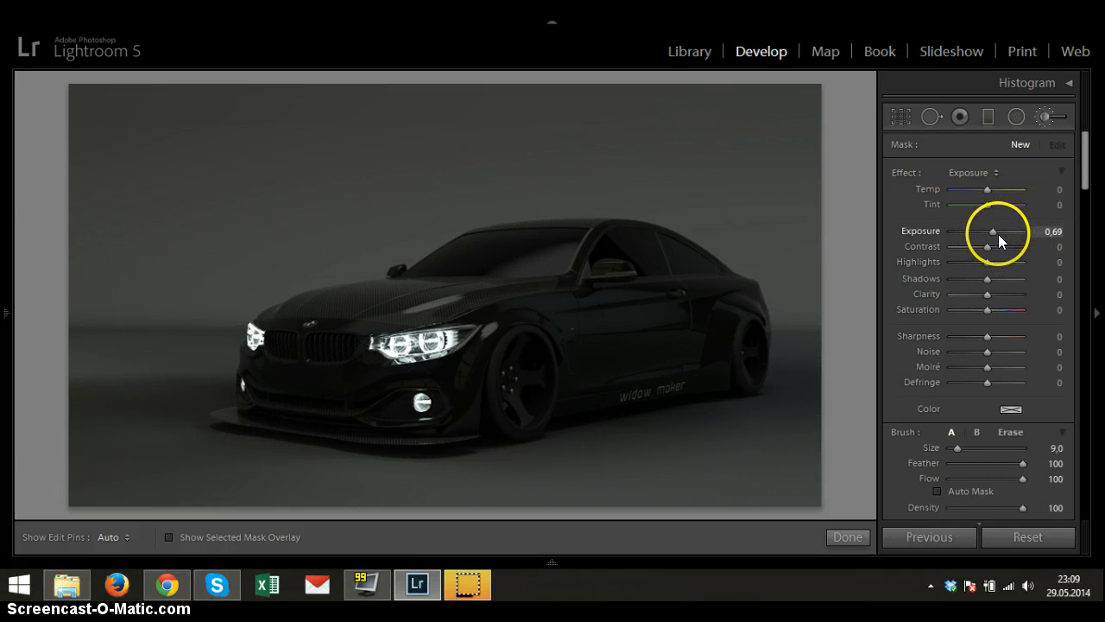
pyautogui.click(848, 553)
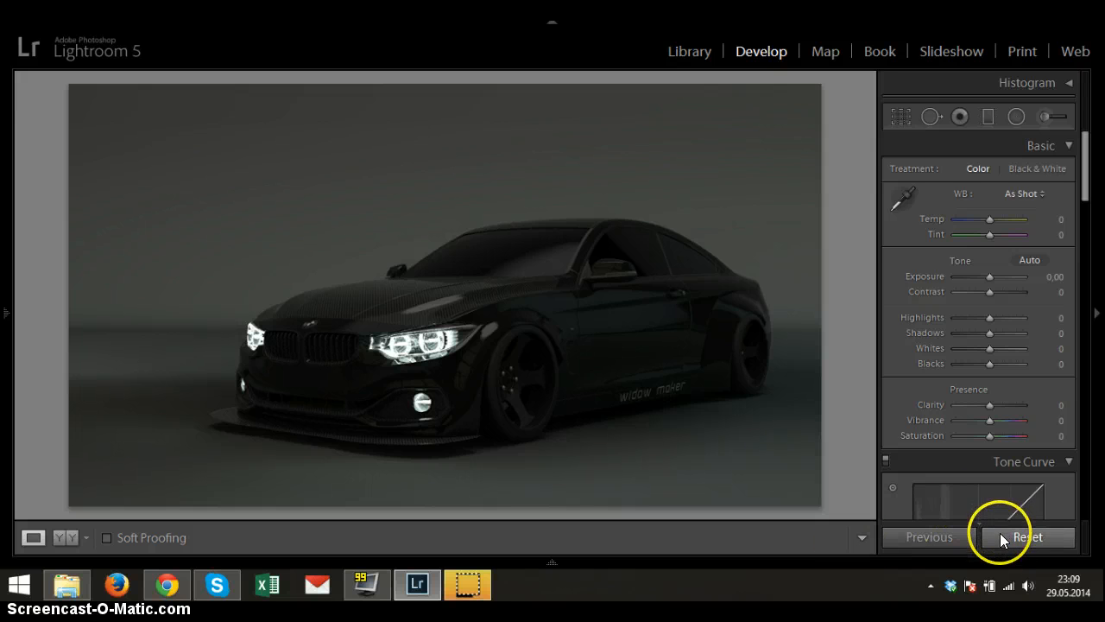
# Set the image's Exposure to +0,48, Contrast to +45, Highlights to +14 and Clarity to +40
pyautogui.moveTo(989, 278)
pyautogui.mouseDown()
pyautogui.moveTo(955, 275)
pyautogui.moveTo(999, 274)
pyautogui.moveTo(1002, 289)
pyautogui.moveTo(978, 308)
pyautogui.moveTo(1008, 301)
pyautogui.moveTo(990, 294)
pyautogui.mouseUp()
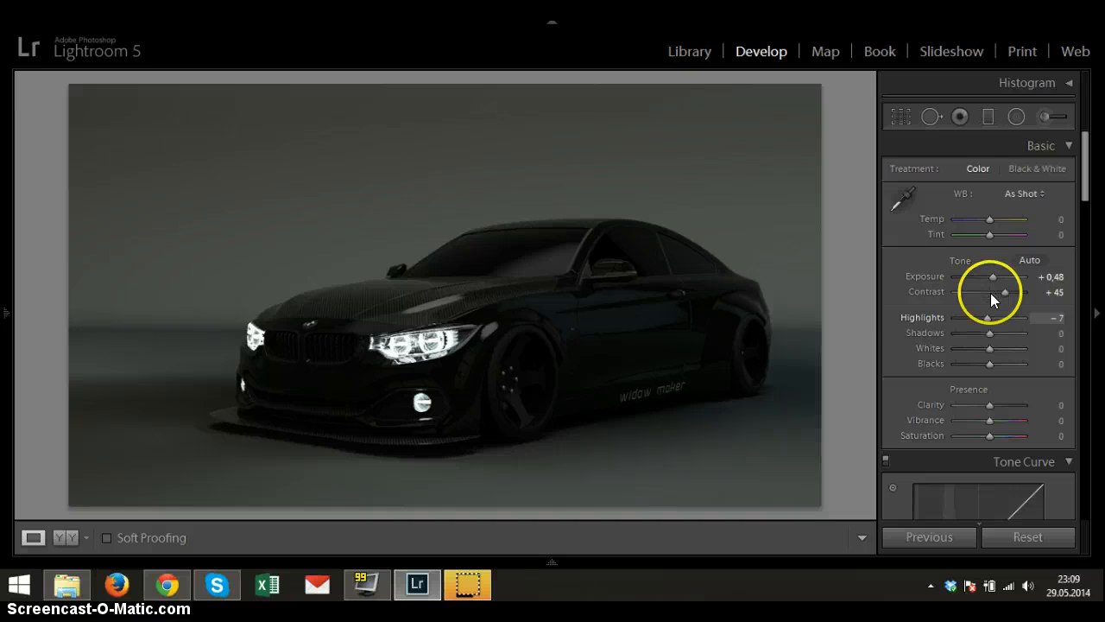
pyautogui.moveTo(991, 294); pyautogui.dragTo(995, 317)
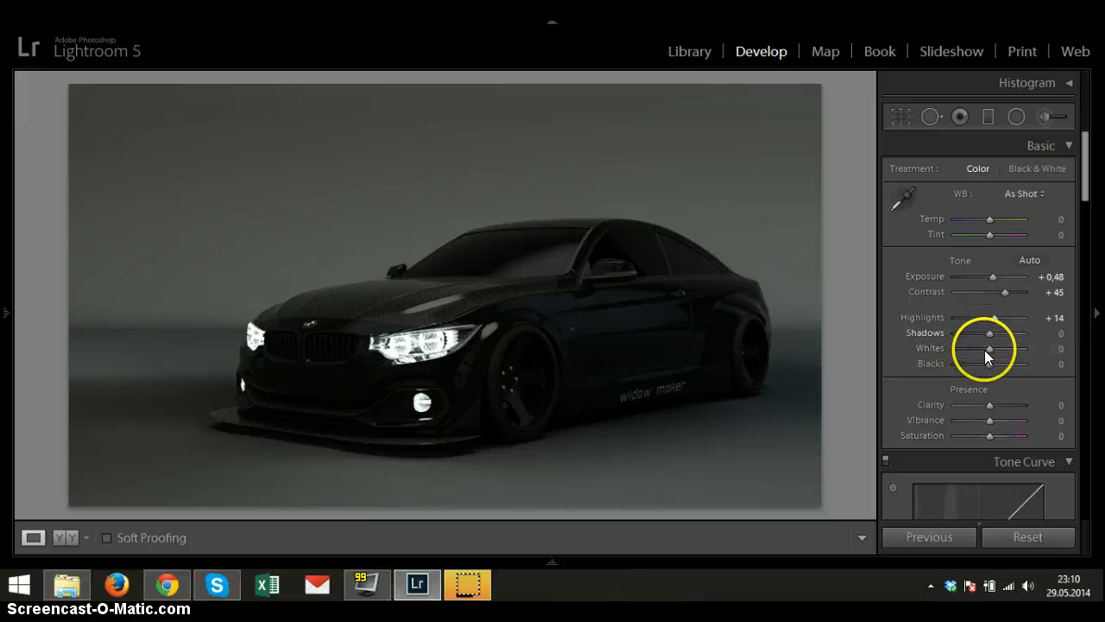
pyautogui.moveTo(990, 403)
pyautogui.mouseDown()
pyautogui.moveTo(1015, 402)
pyautogui.moveTo(988, 410)
pyautogui.moveTo(1003, 406)
pyautogui.mouseUp()
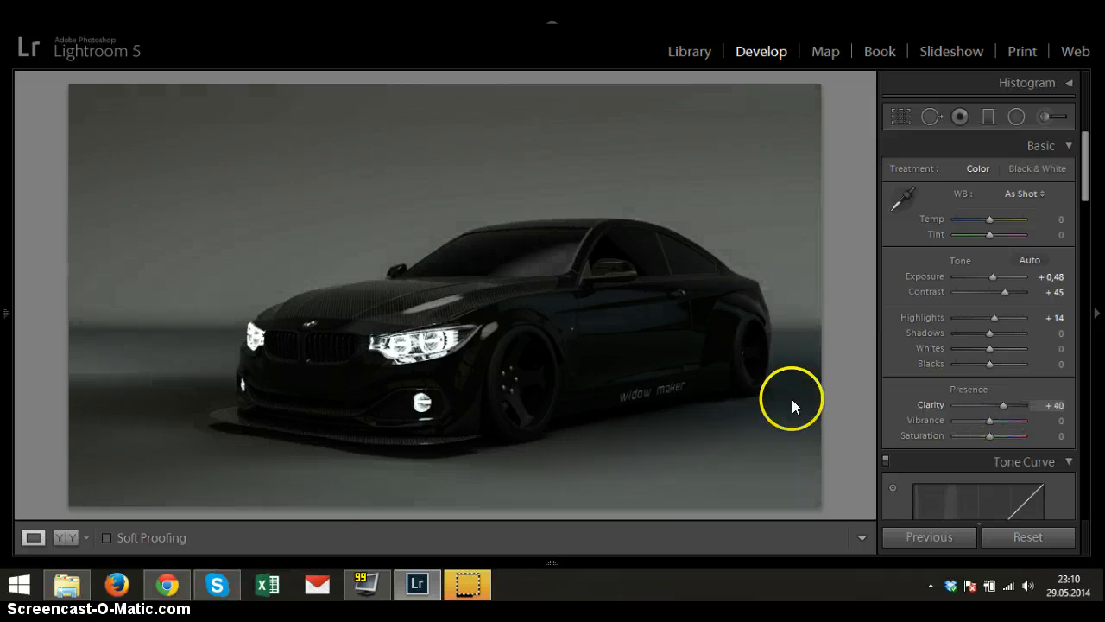
# Check the carbon hood and headlight detail up close and reduce Clarity to +19
pyautogui.click(385, 310)
pyautogui.click(395, 313)
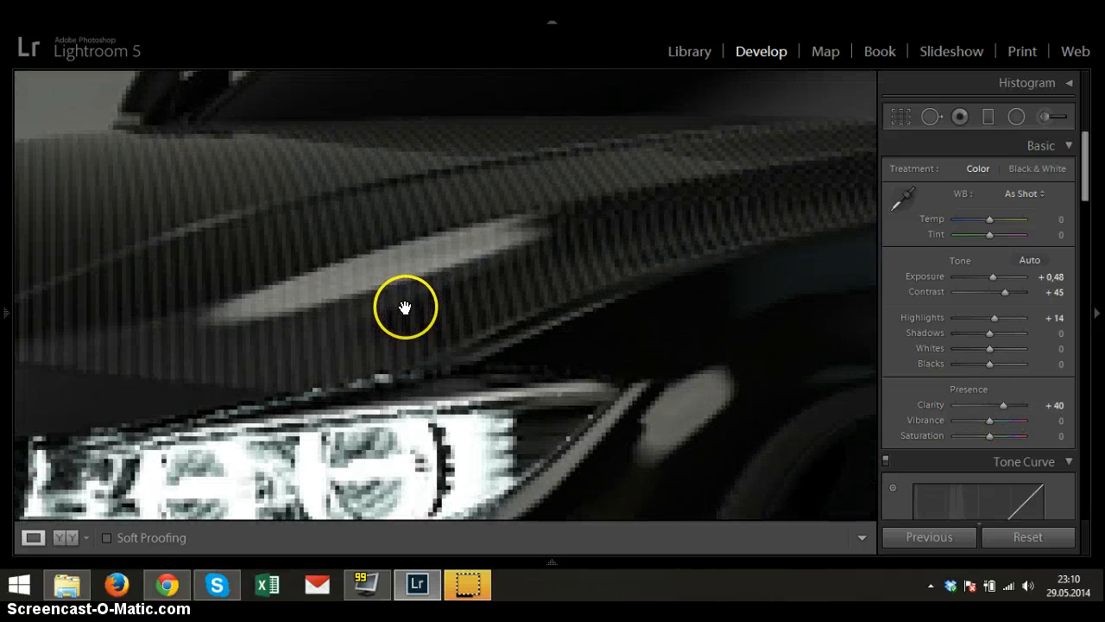
pyautogui.hotkey('ctrl', '-')
pyautogui.hotkey('ctrl', '-')
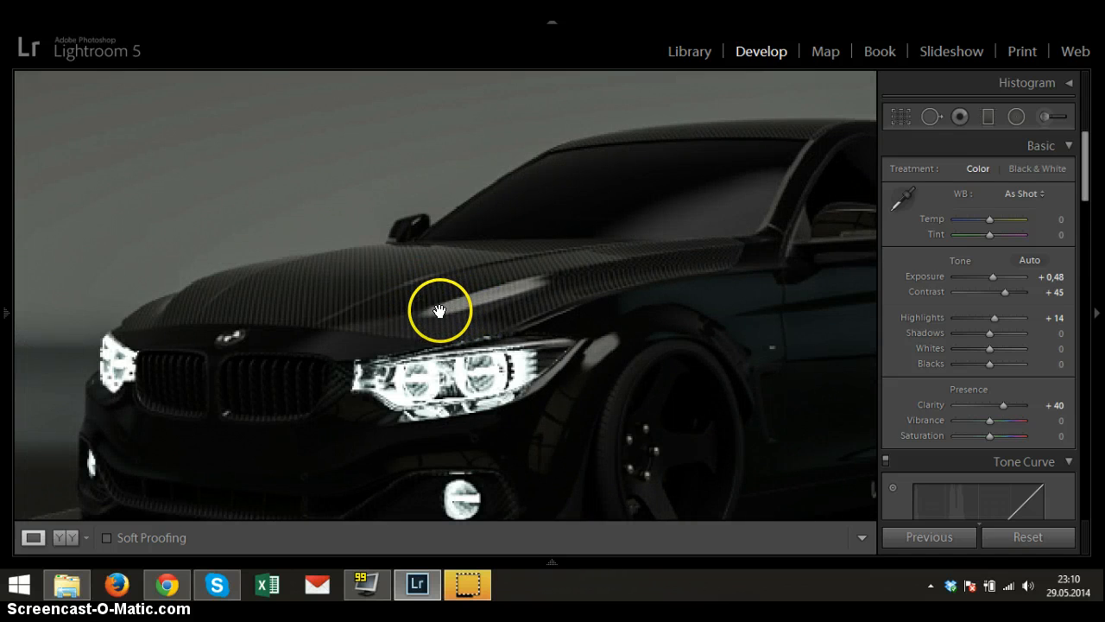
pyautogui.click(440, 311)
pyautogui.hotkey('ctrl', '-')
pyautogui.moveTo(1004, 403); pyautogui.dragTo(998, 404)
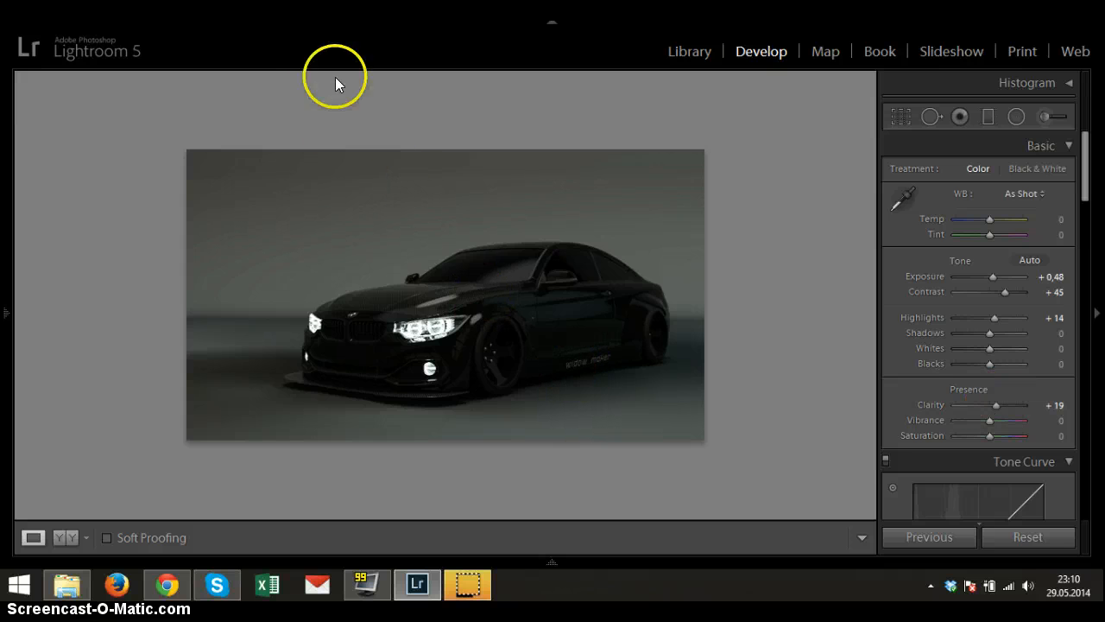
# Paint an enlarged adjustment brush over the near headlight and set the brushed area's Exposure to 0,41
pyautogui.click(414, 366)
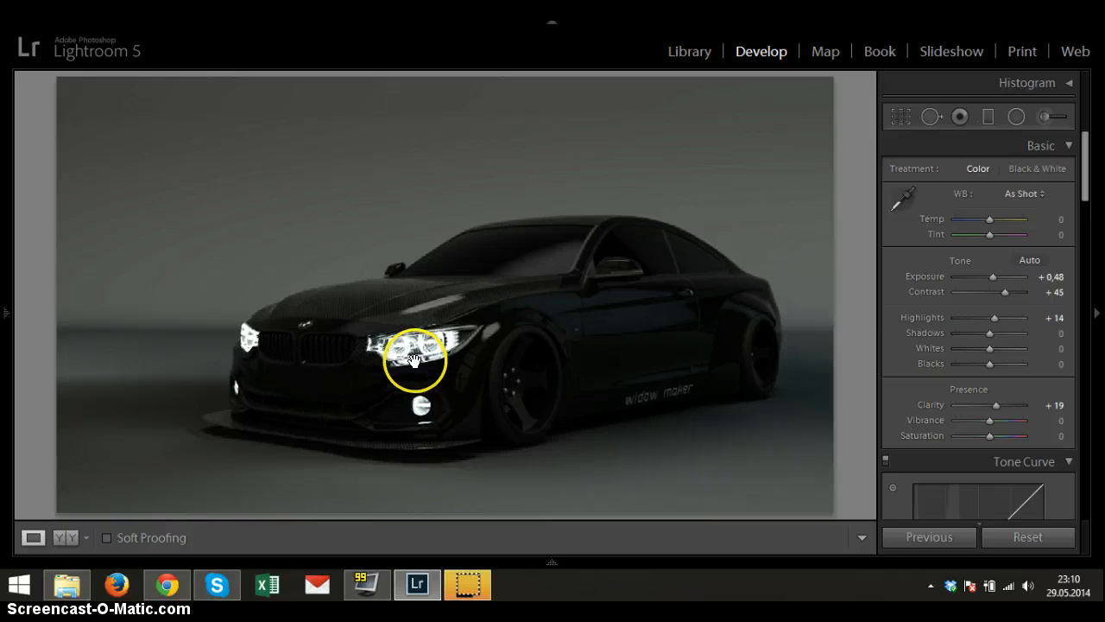
pyautogui.click(414, 361)
pyautogui.hotkey('ctrl', '=')
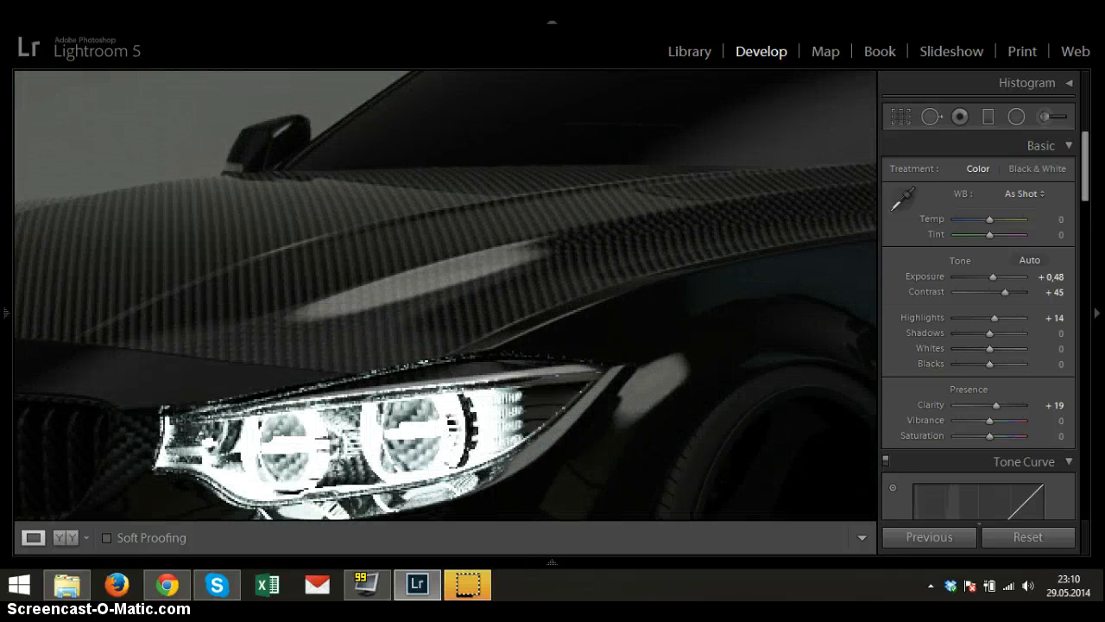
pyautogui.hotkey('shift', 'f')
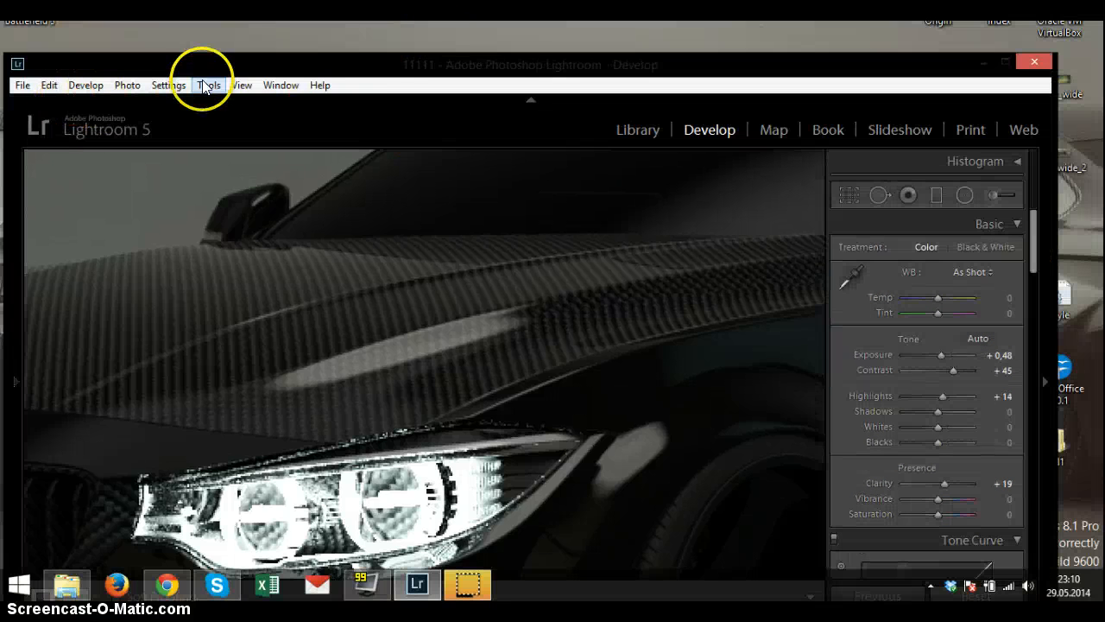
pyautogui.click(204, 87)
pyautogui.click(281, 201)
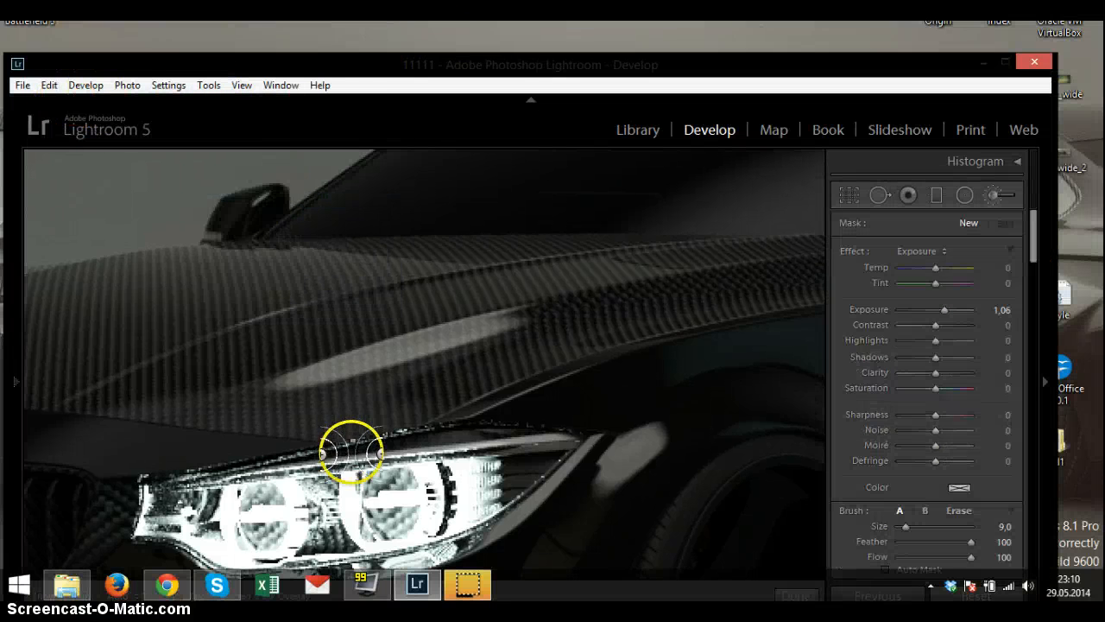
pyautogui.scroll(5, 385, 507)
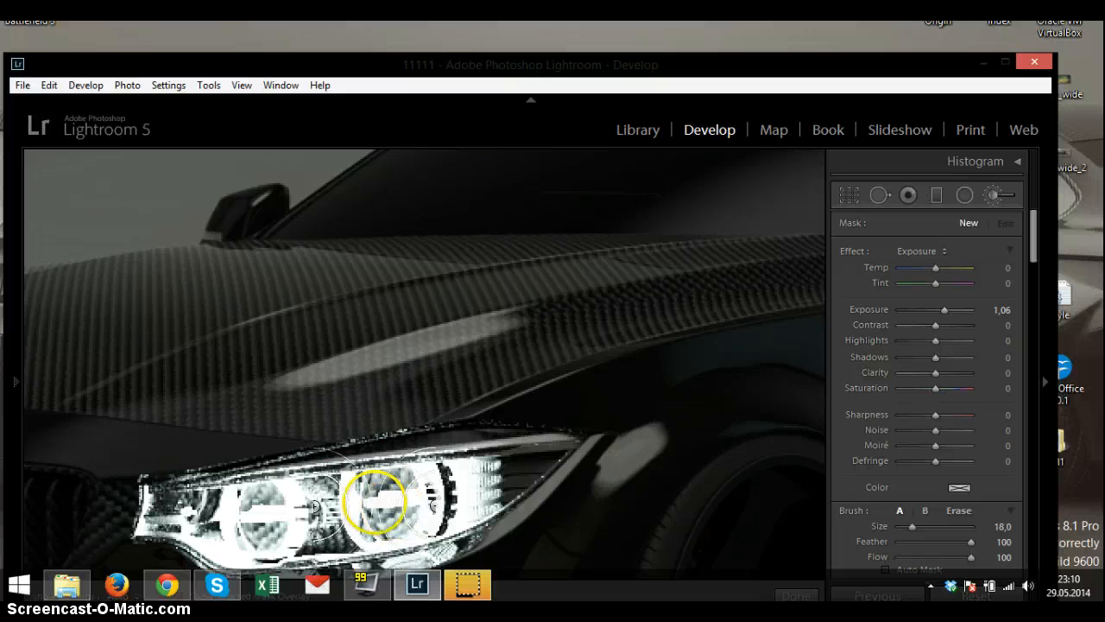
pyautogui.moveTo(418, 504)
pyautogui.mouseDown()
pyautogui.moveTo(234, 536)
pyautogui.moveTo(393, 506)
pyautogui.mouseUp()
pyautogui.moveTo(945, 317)
pyautogui.mouseDown()
pyautogui.moveTo(927, 314)
pyautogui.moveTo(952, 321)
pyautogui.moveTo(910, 333)
pyautogui.moveTo(965, 339)
pyautogui.moveTo(933, 338)
pyautogui.moveTo(940, 348)
pyautogui.mouseUp()
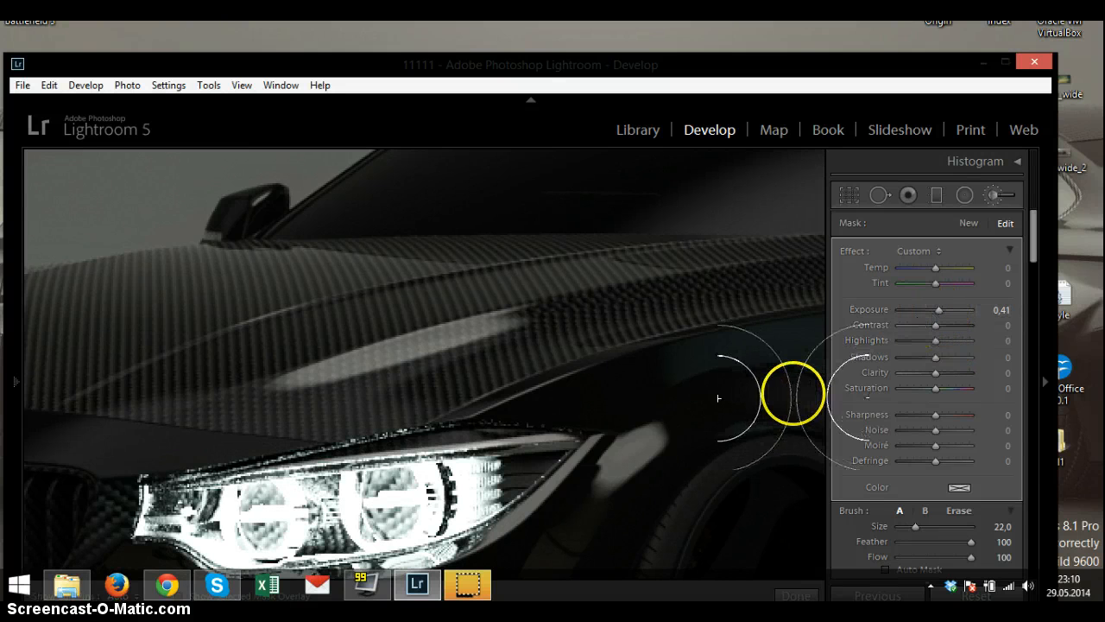
# Maximize the window and finish the adjustment brush edit on the near headlight
pyautogui.doubleClick(785, 68)
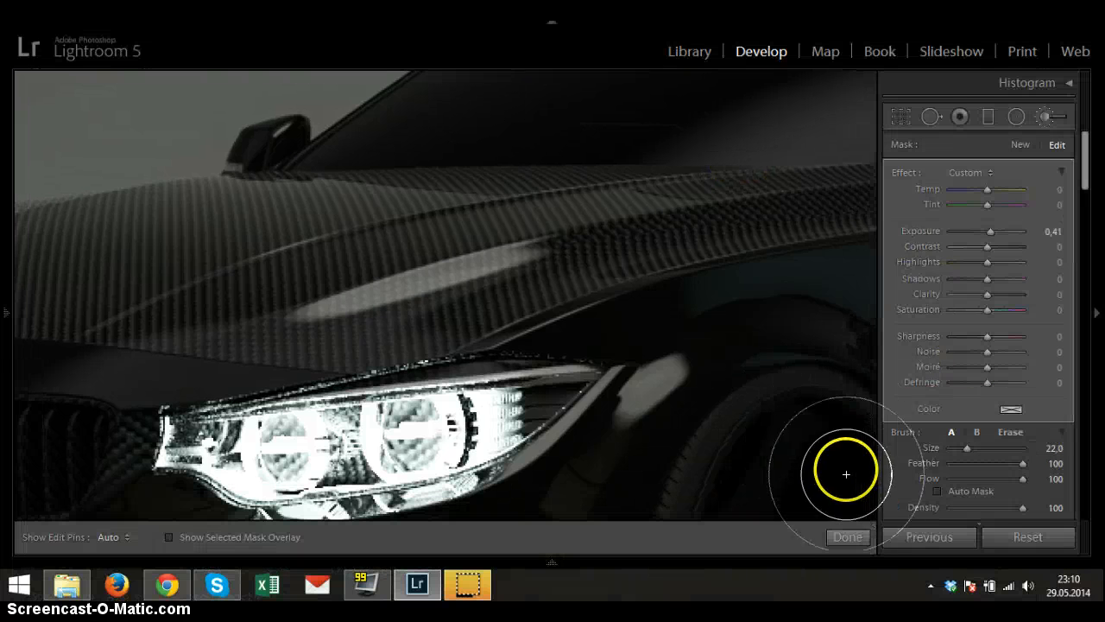
pyautogui.click(848, 536)
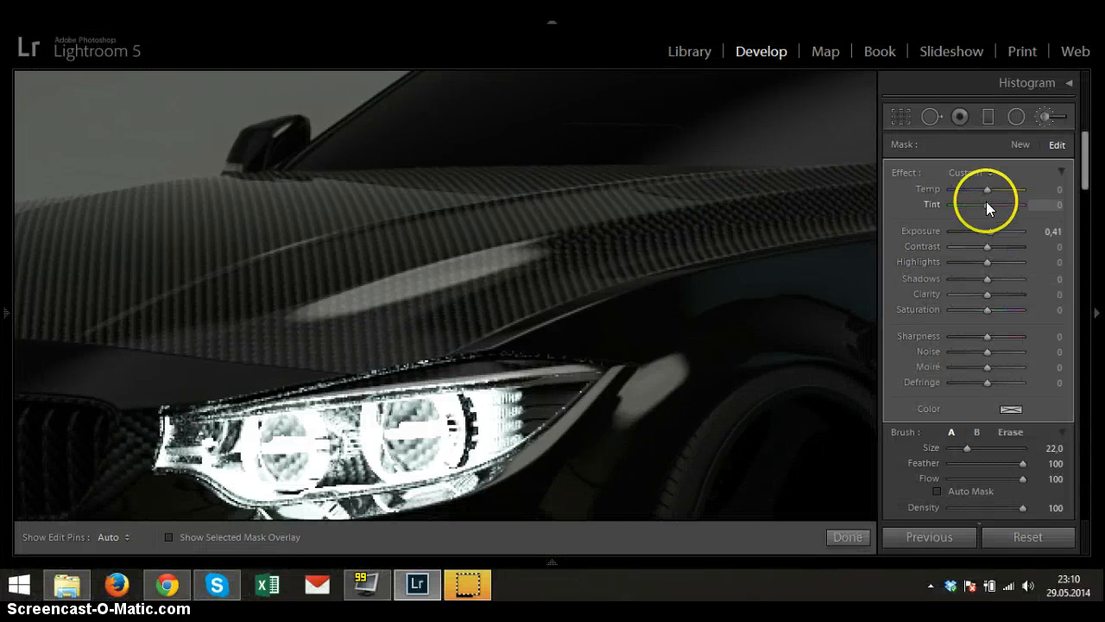
pyautogui.moveTo(996, 226); pyautogui.dragTo(1006, 238)
pyautogui.click(834, 537)
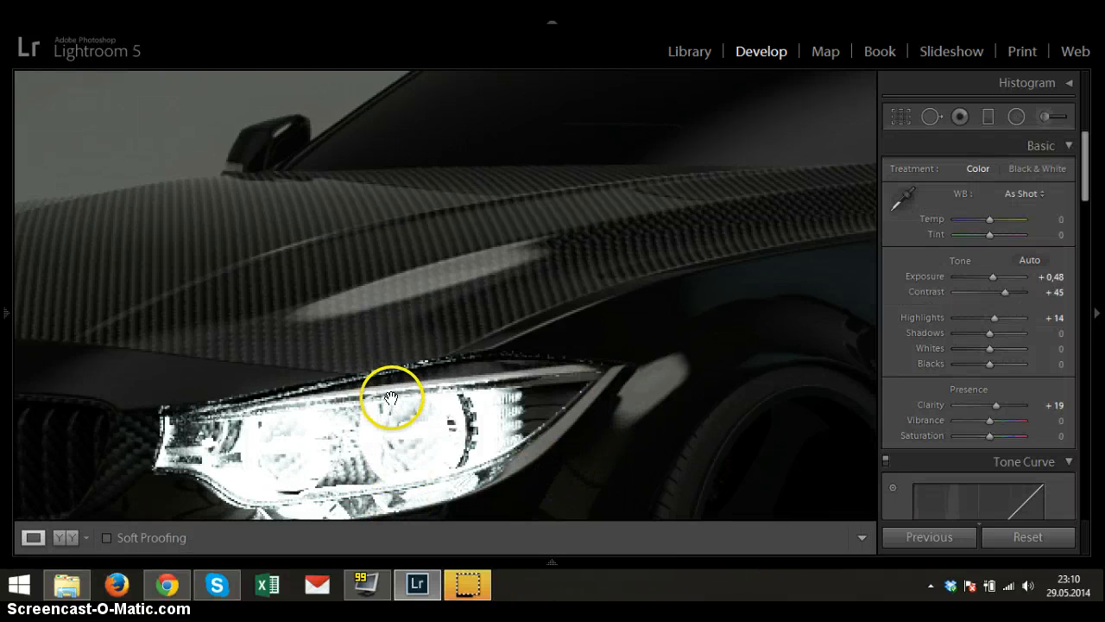
# Examine the whole car and the headlights at several zoom levels to judge the retouching
pyautogui.click(448, 438)
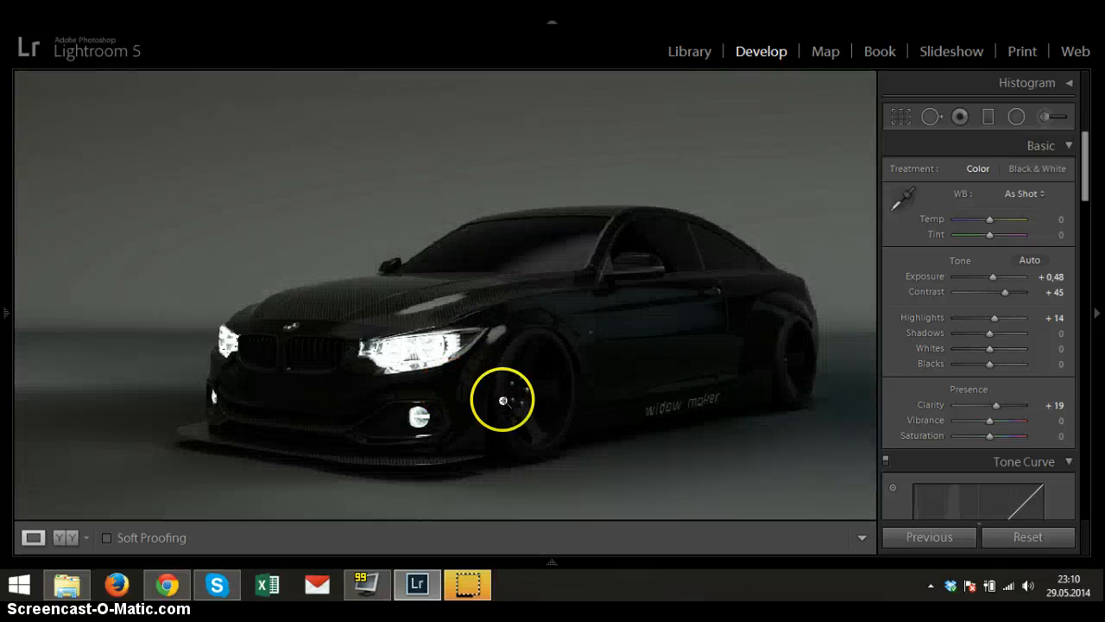
pyautogui.click(289, 337)
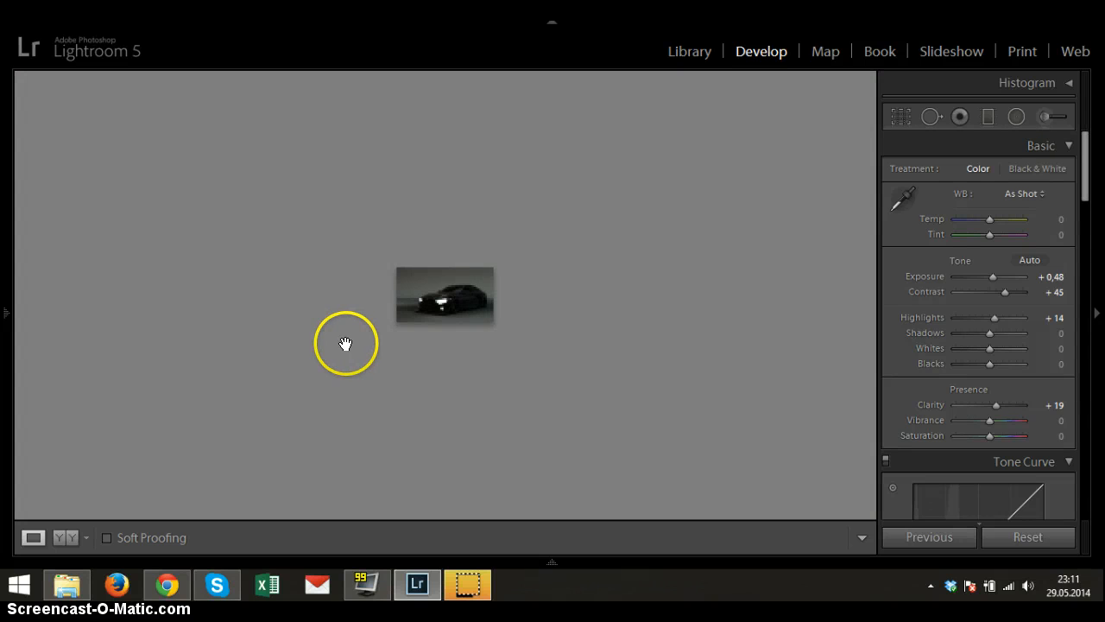
pyautogui.hotkey('ctrl', 'alt', '=')
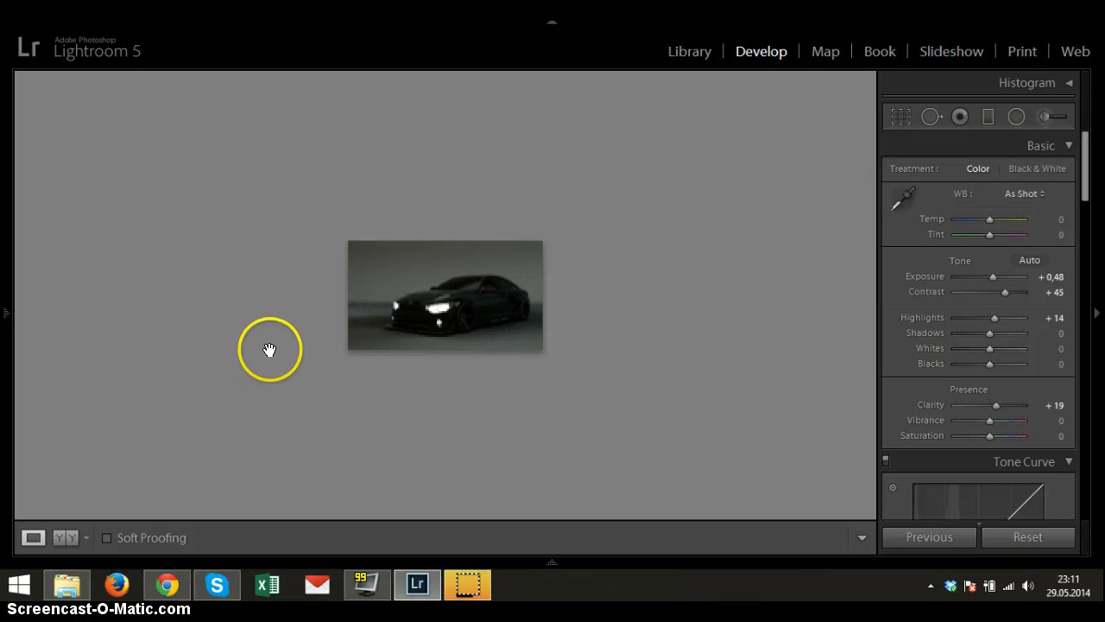
pyautogui.hotkey('ctrl', 'z')
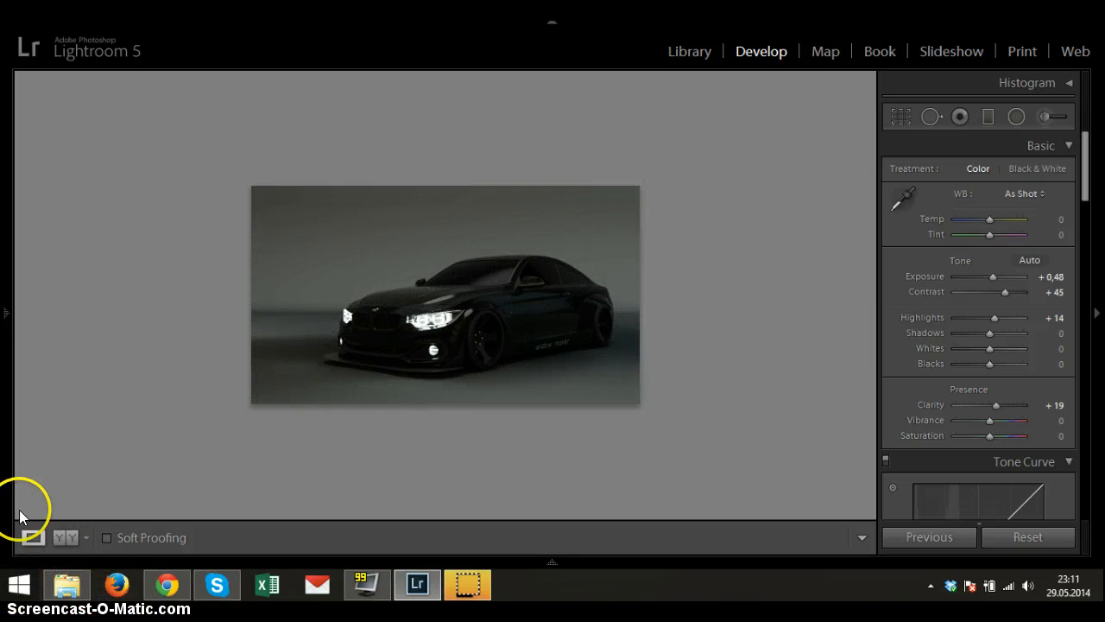
pyautogui.click(430, 326)
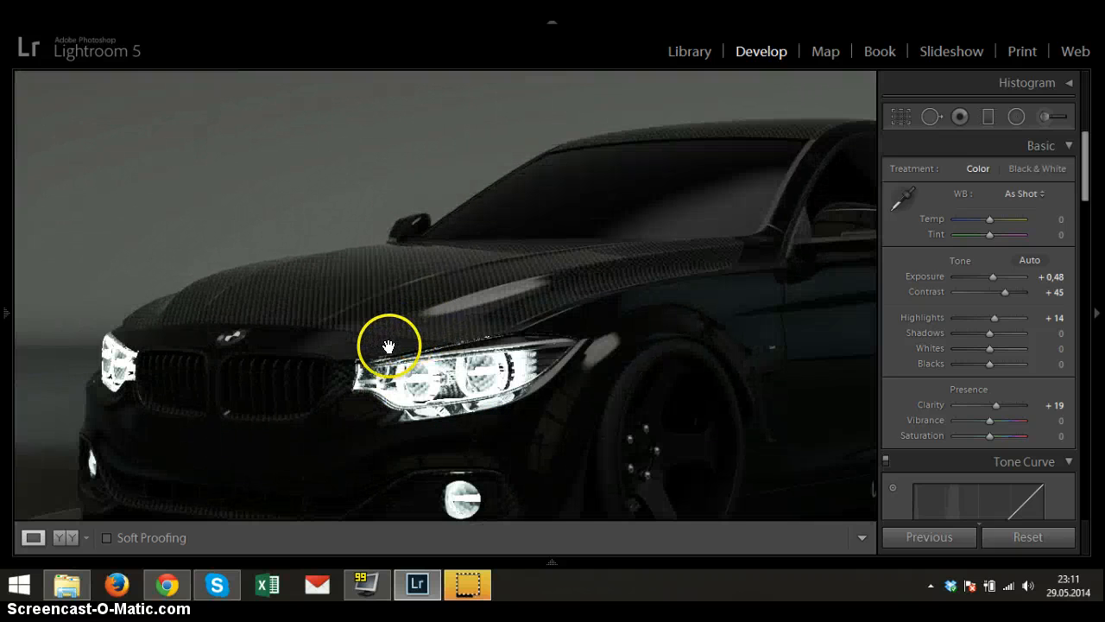
pyautogui.hotkey('ctrl', '=')
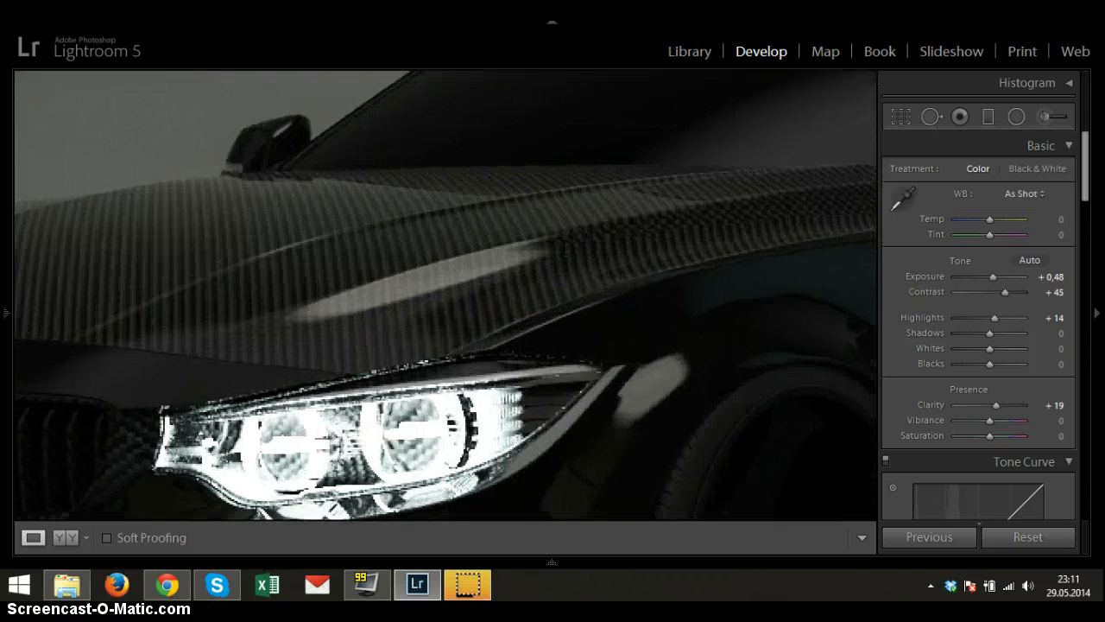
pyautogui.moveTo(516, 23); pyautogui.dragTo(583, 38)
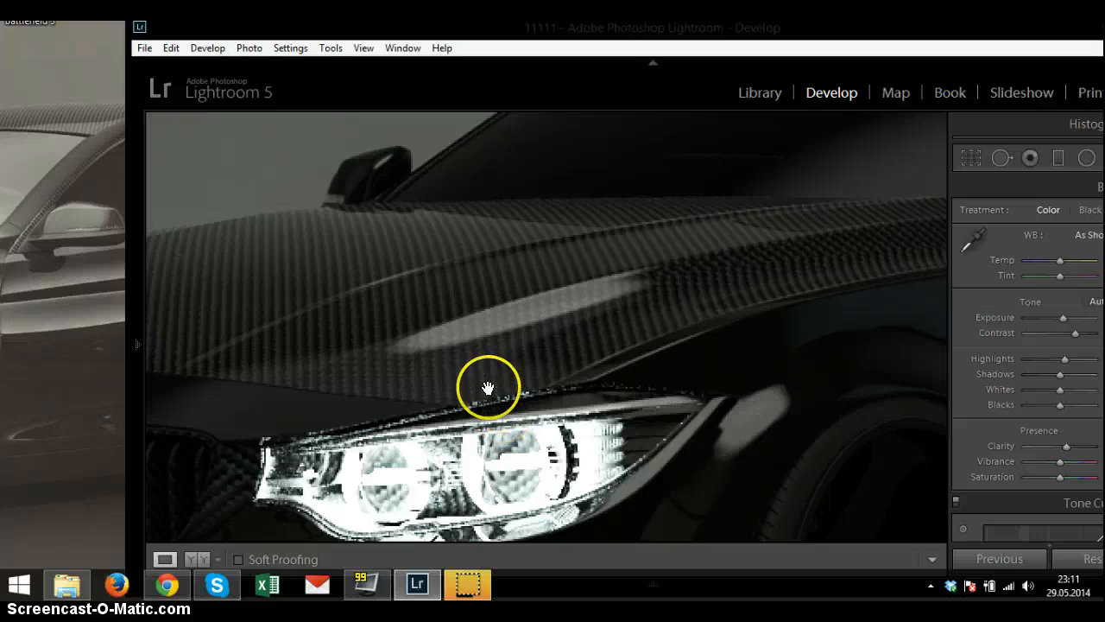
pyautogui.hotkey('ctrl', '-')
# Reopen the Adjustment Brush, select the near headlight's existing pin, raise its Exposure further and reduce the brush size
pyautogui.click(335, 47)
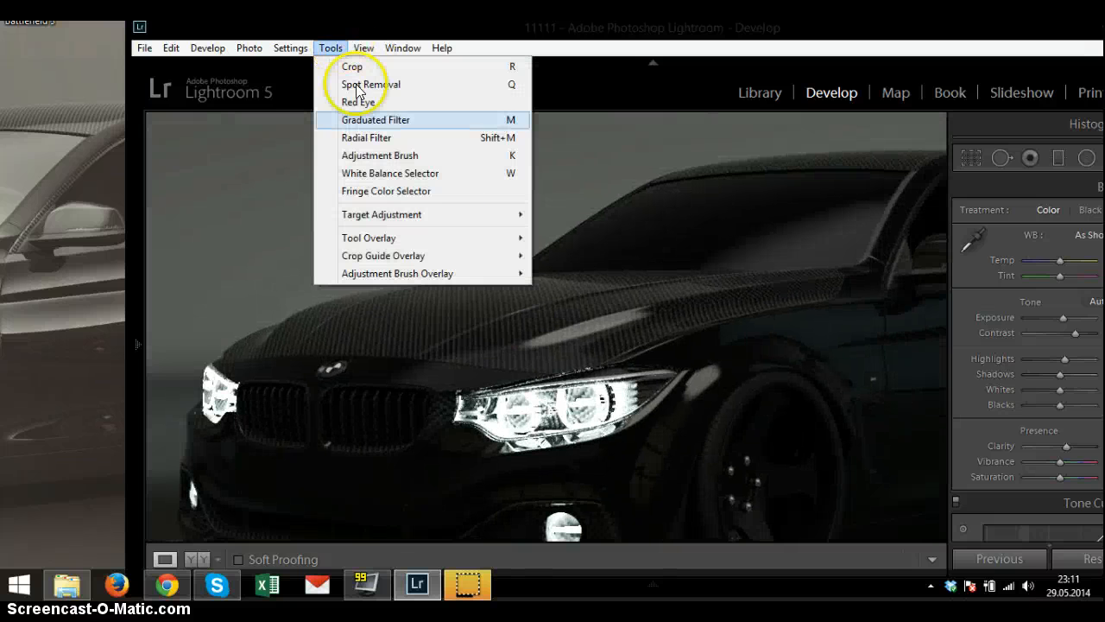
pyautogui.click(401, 162)
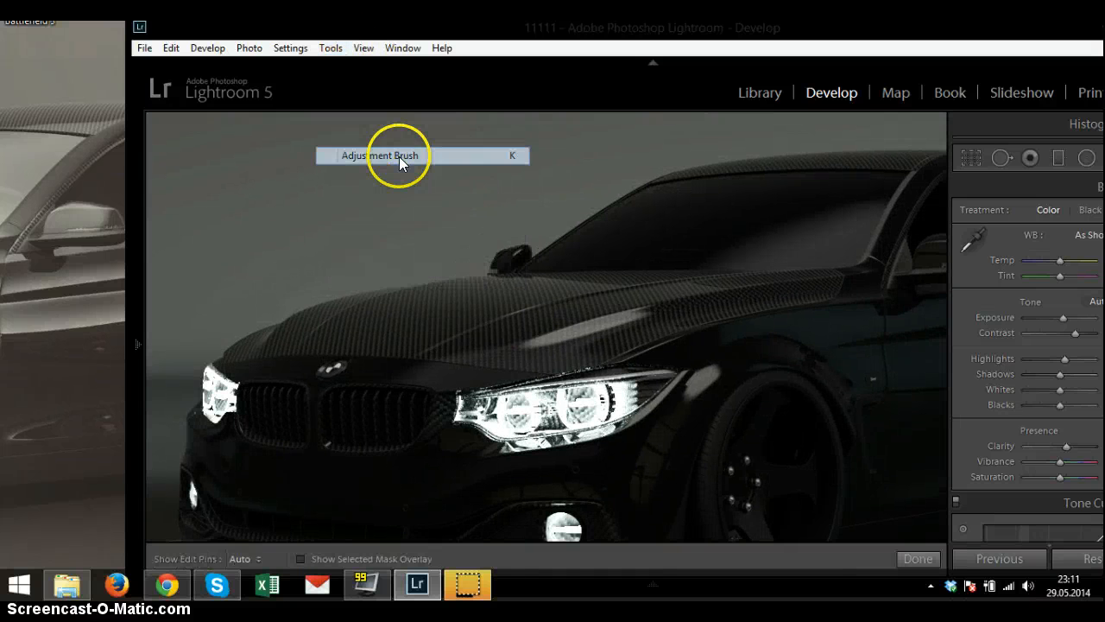
pyautogui.click(595, 403)
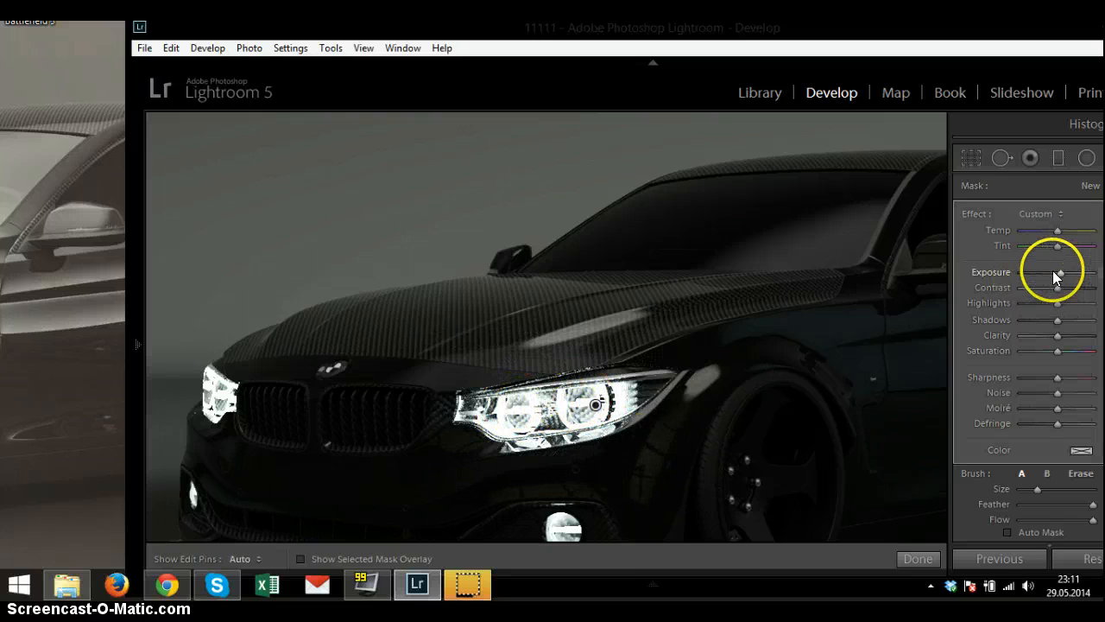
pyautogui.moveTo(1053, 271); pyautogui.dragTo(1055, 271)
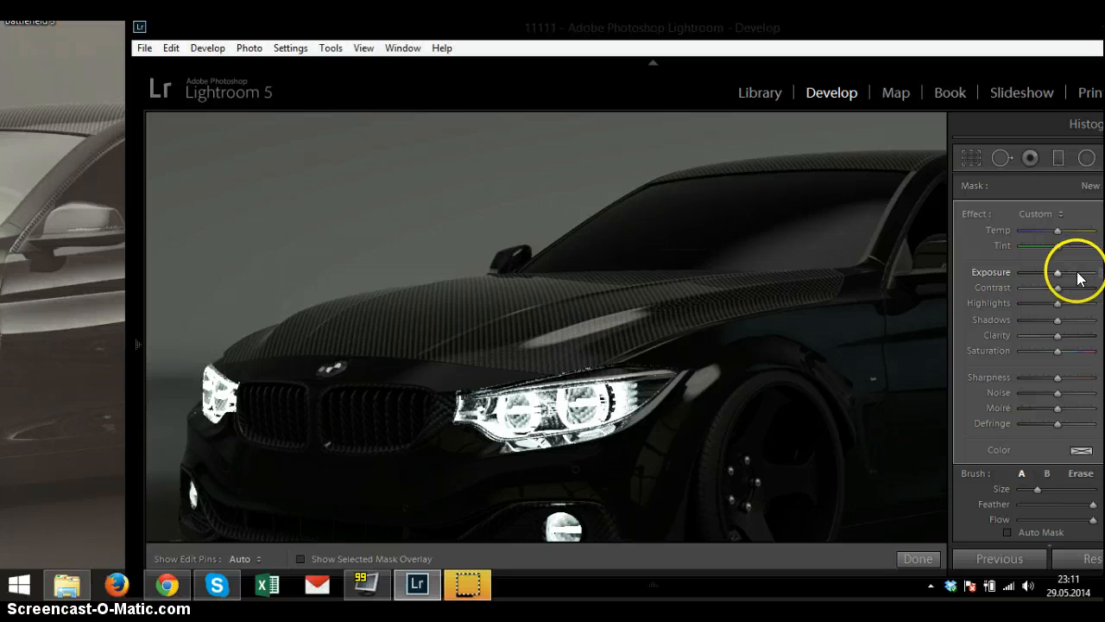
pyautogui.moveTo(1055, 269); pyautogui.dragTo(1075, 278)
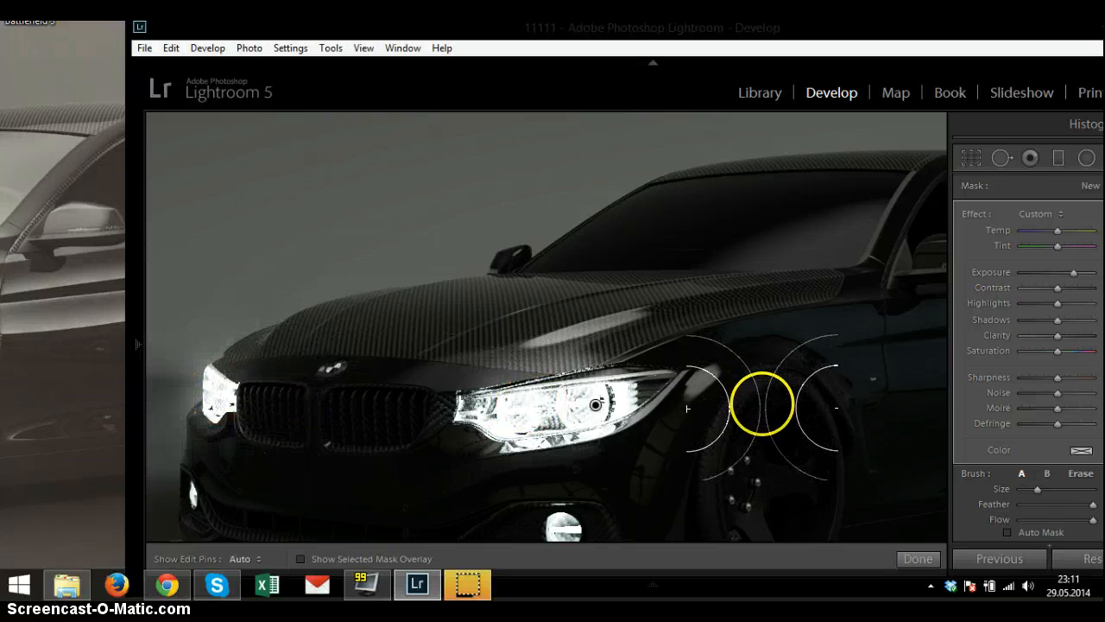
pyautogui.scroll(-5, 527, 394)
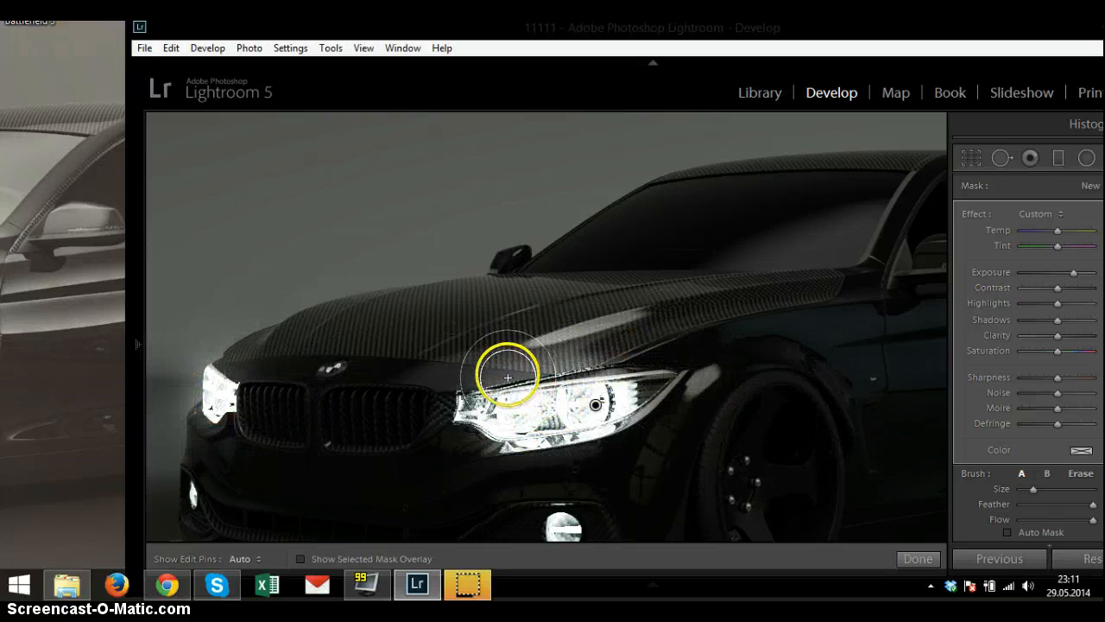
pyautogui.scroll(4, 298, 235)
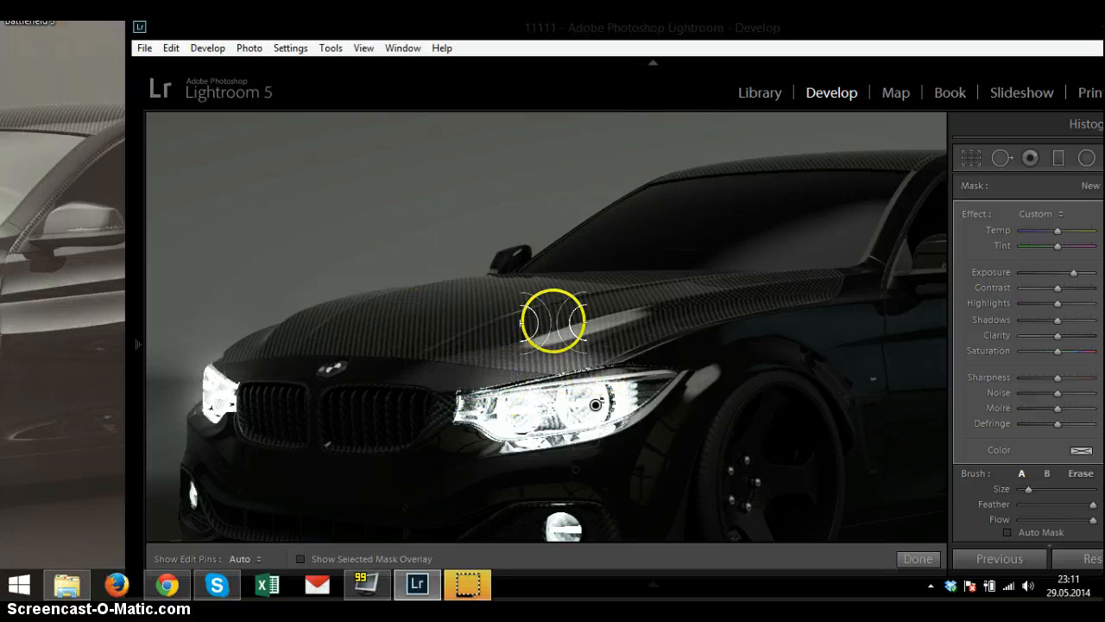
pyautogui.scroll(-2, 601, 339)
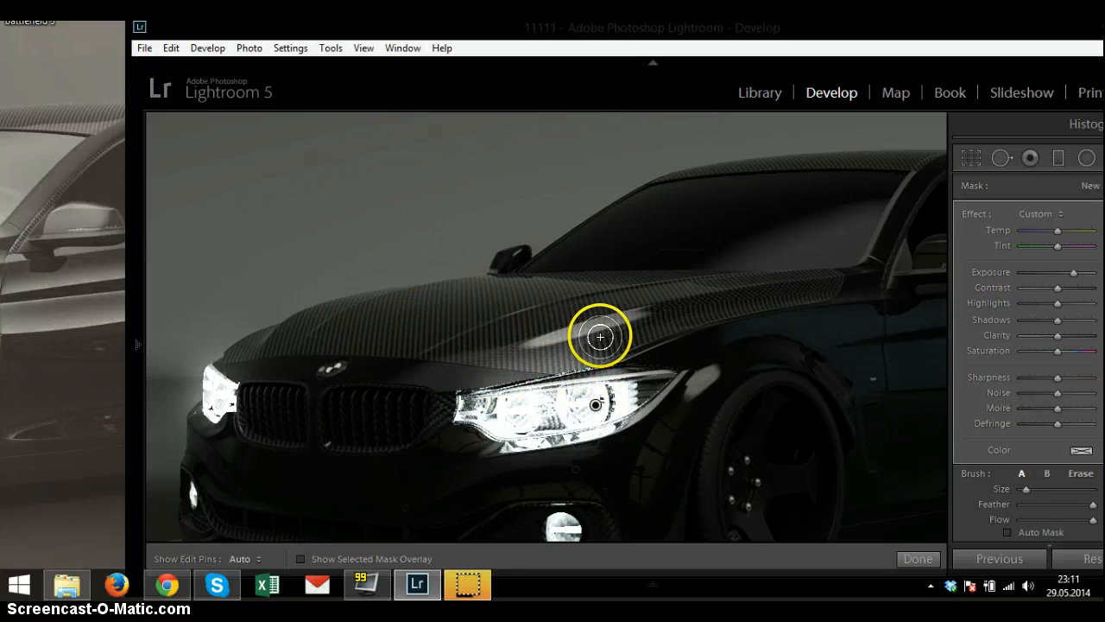
# Export the edited car render to the Desktop folder
pyautogui.click(144, 48)
pyautogui.click(247, 227)
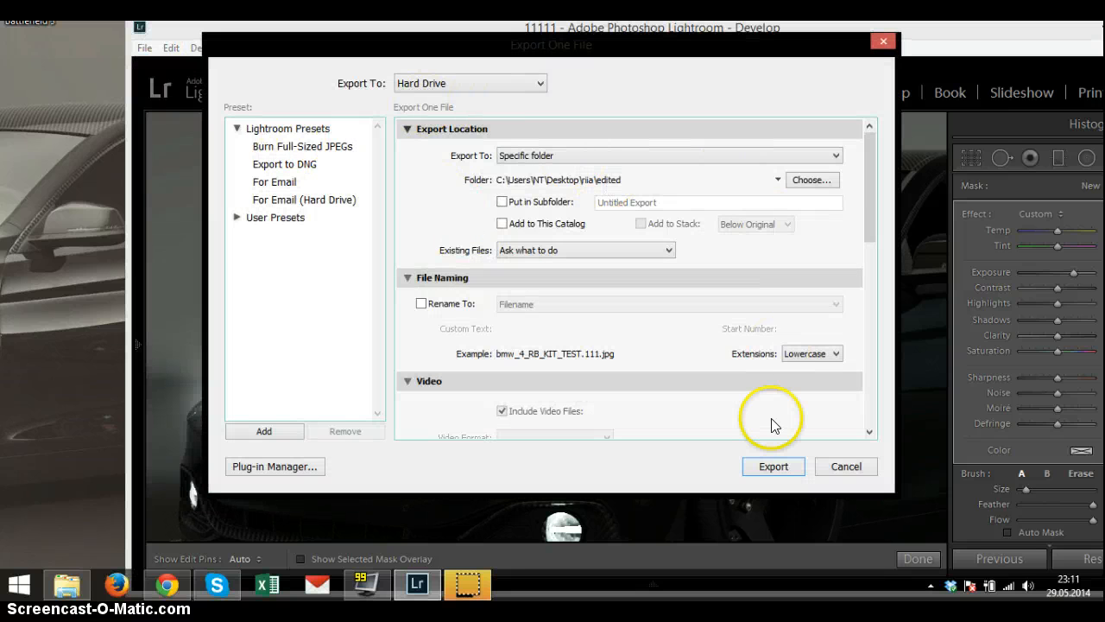
pyautogui.click(804, 179)
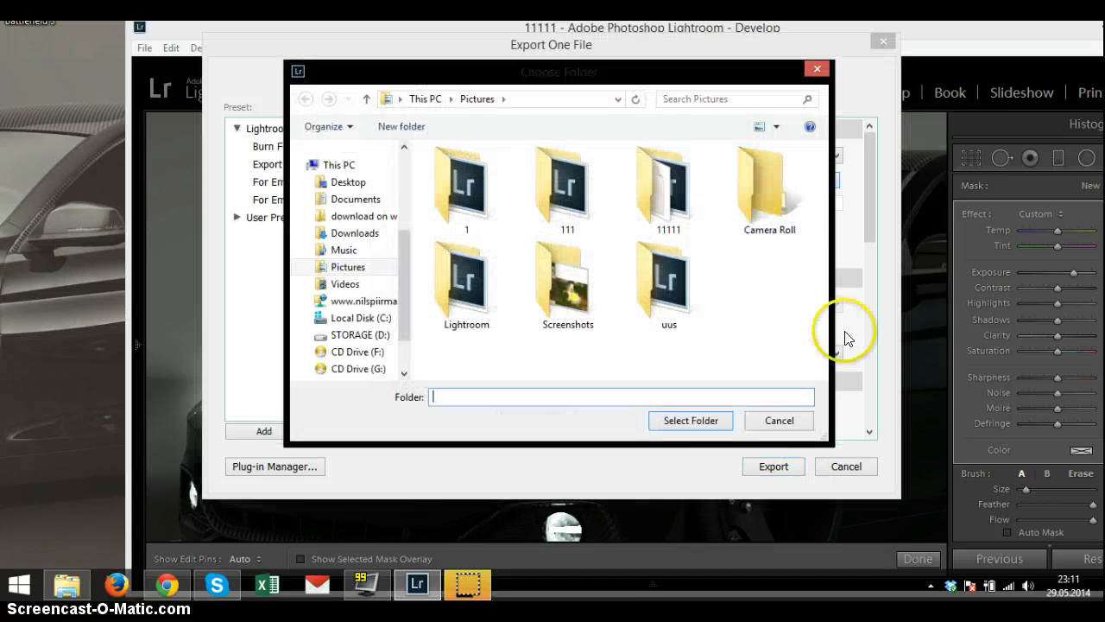
pyautogui.click(333, 182)
pyautogui.click(695, 422)
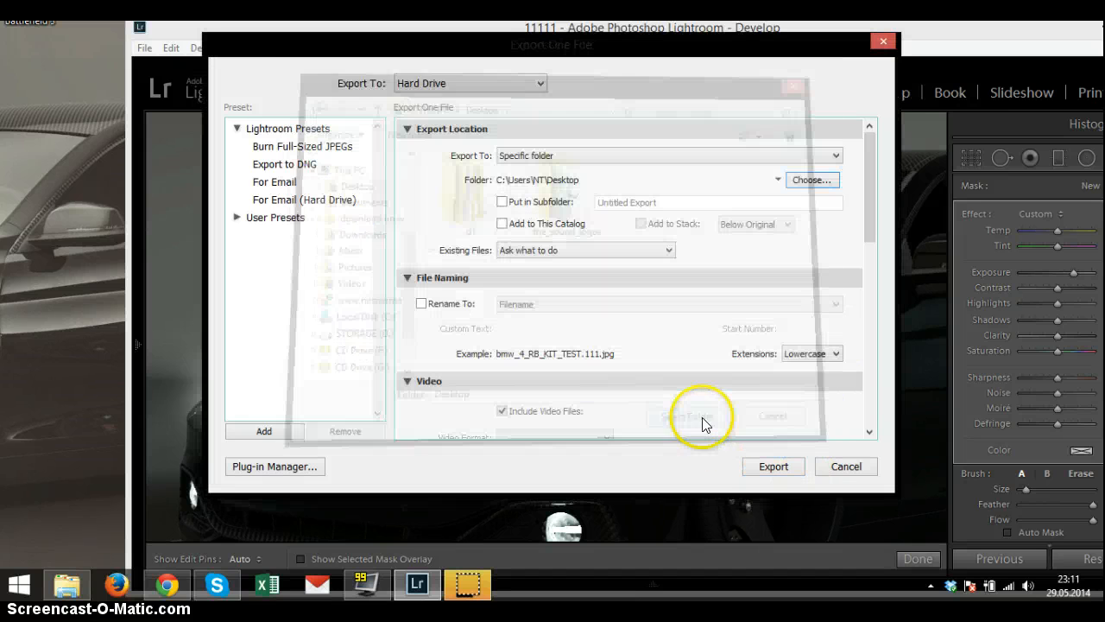
pyautogui.click(776, 471)
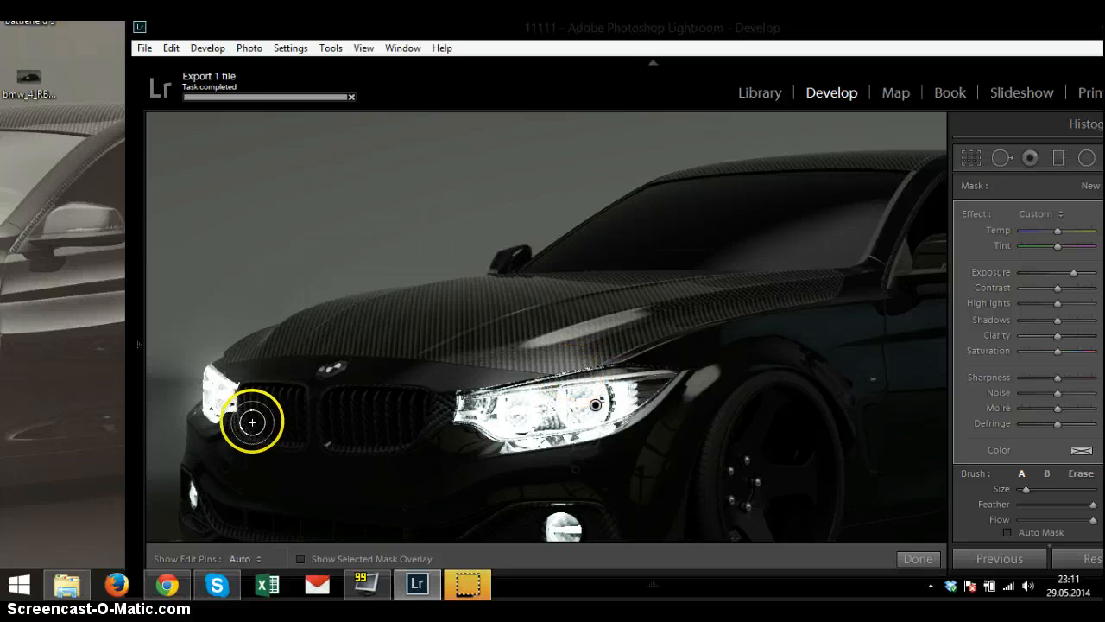
# Open the exported car image from the desktop in GIMP and inspect both headlights up close
pyautogui.rightClick(25, 78)
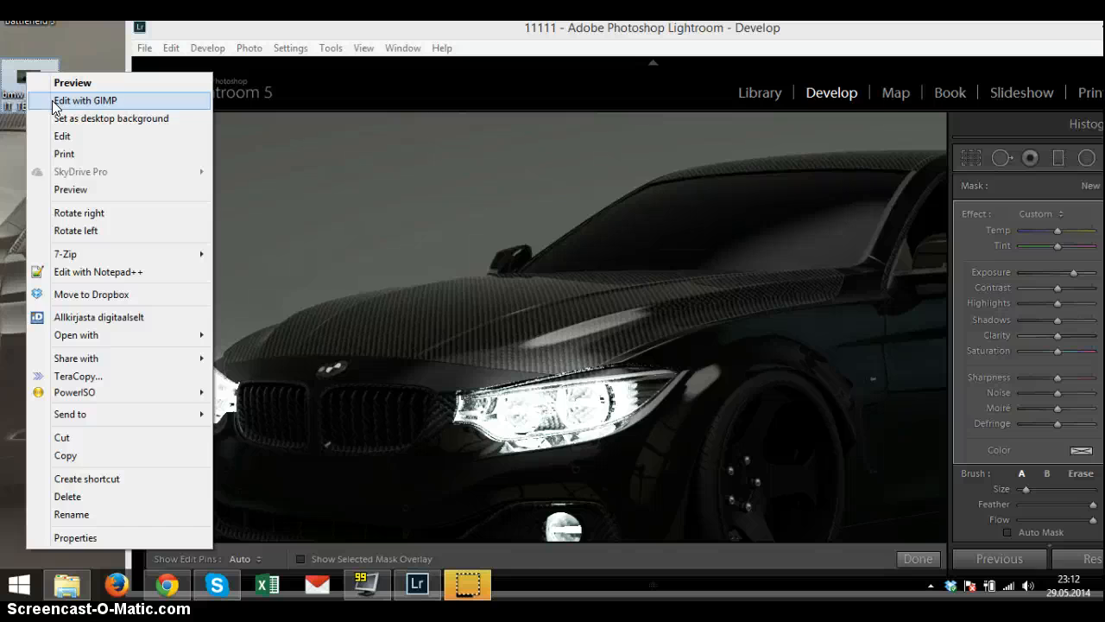
pyautogui.click(84, 100)
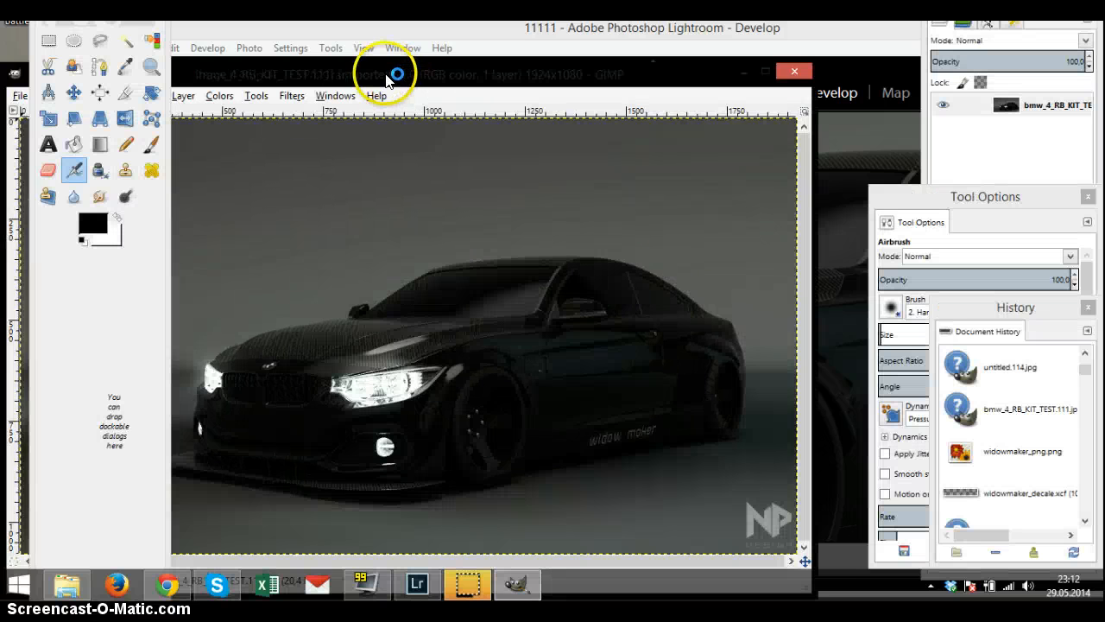
pyautogui.doubleClick(388, 75)
pyautogui.scroll(5, 579, 328)
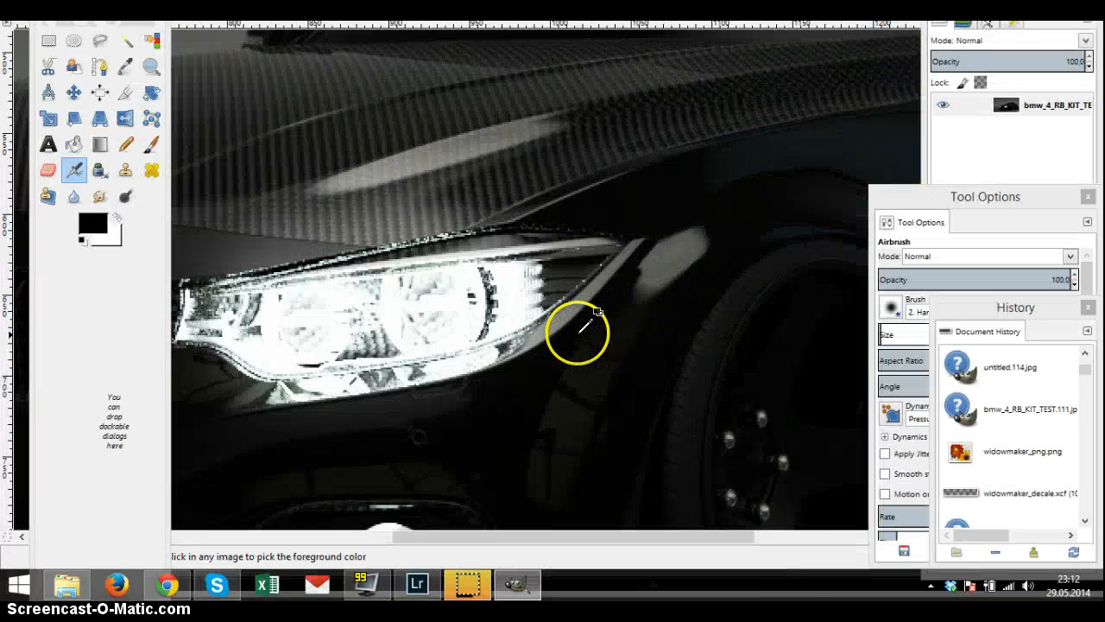
pyautogui.scroll(-1, 465, 324)
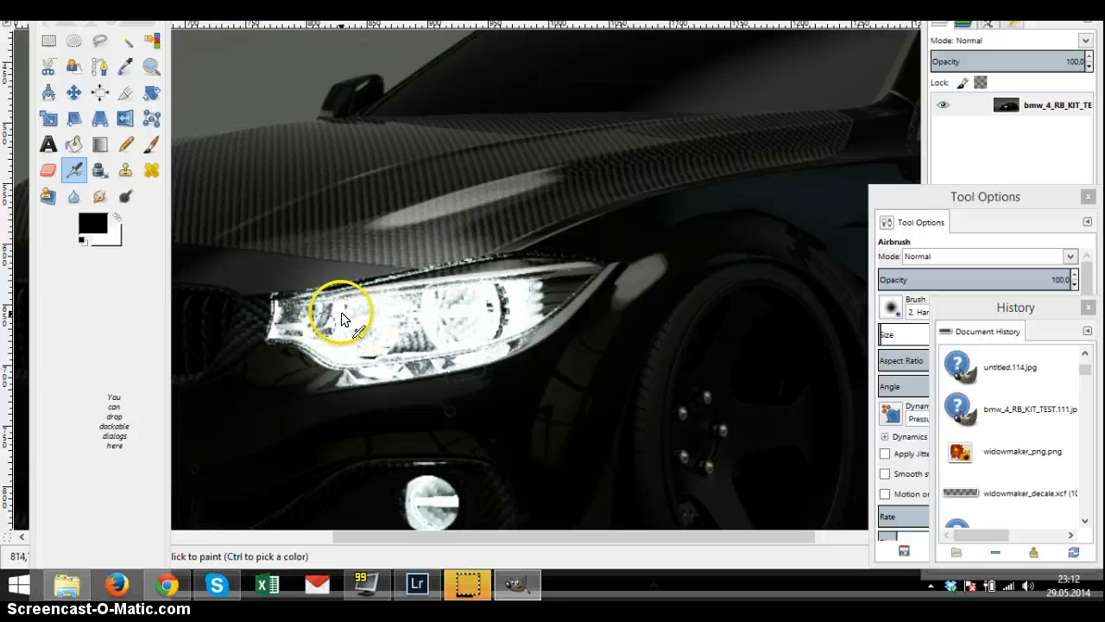
pyautogui.moveTo(340, 313); pyautogui.dragTo(720, 309)
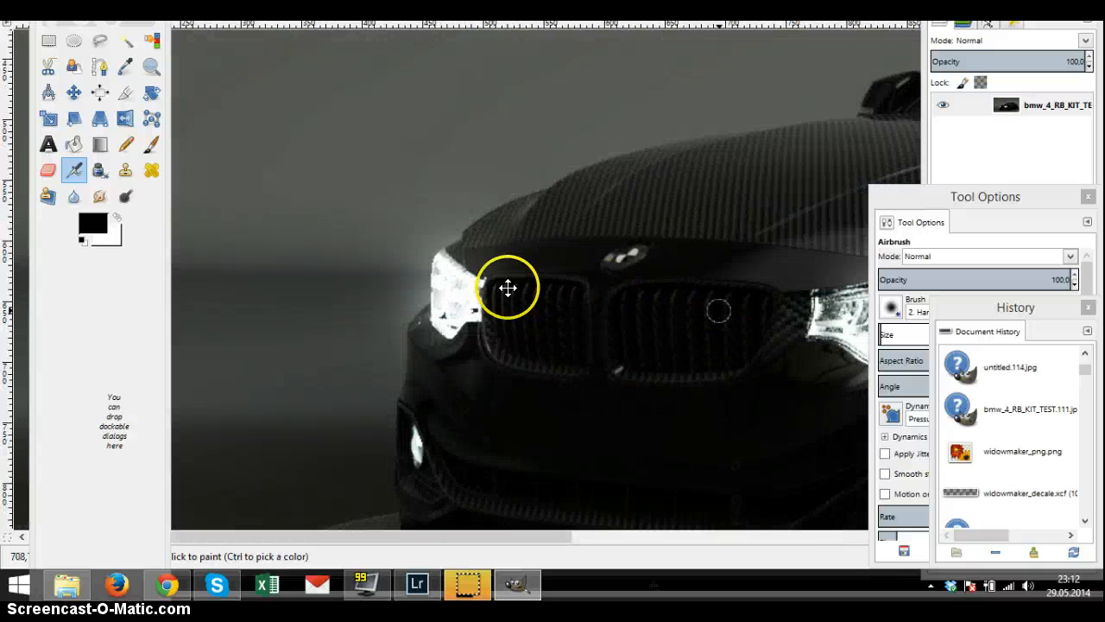
pyautogui.moveTo(508, 287); pyautogui.dragTo(382, 271)
pyautogui.scroll(-2, 538, 274)
pyautogui.scroll(1, 528, 273)
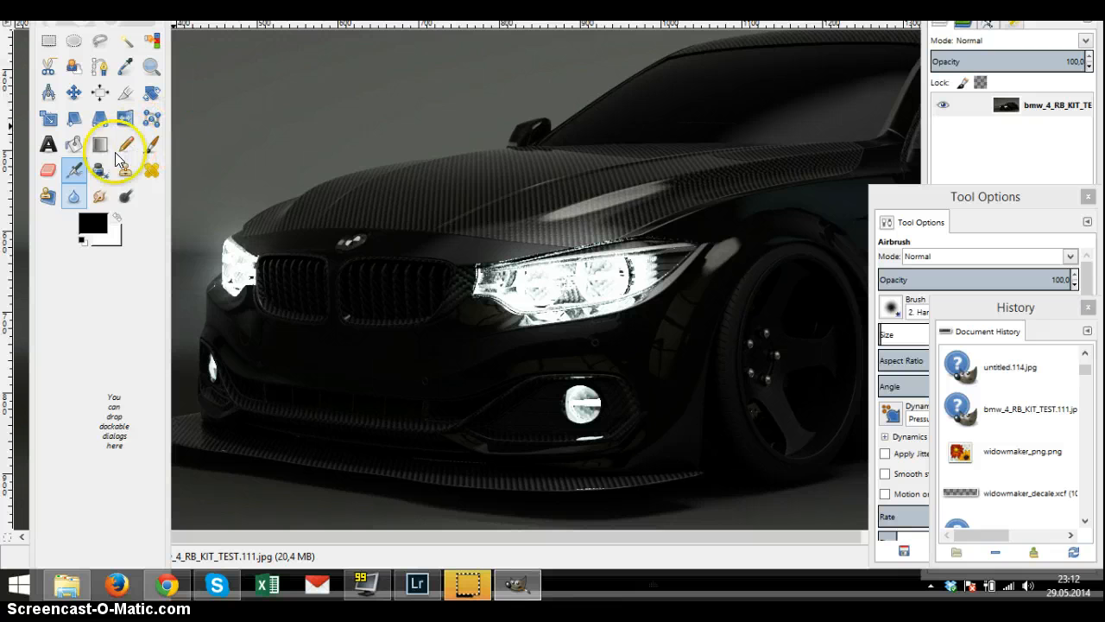
# Start the Supernova light filter and center the nova on the near headlight at X 846, Y 694 with radius 9
pyautogui.moveTo(320, 10); pyautogui.dragTo(349, 57)
pyautogui.click(367, 37)
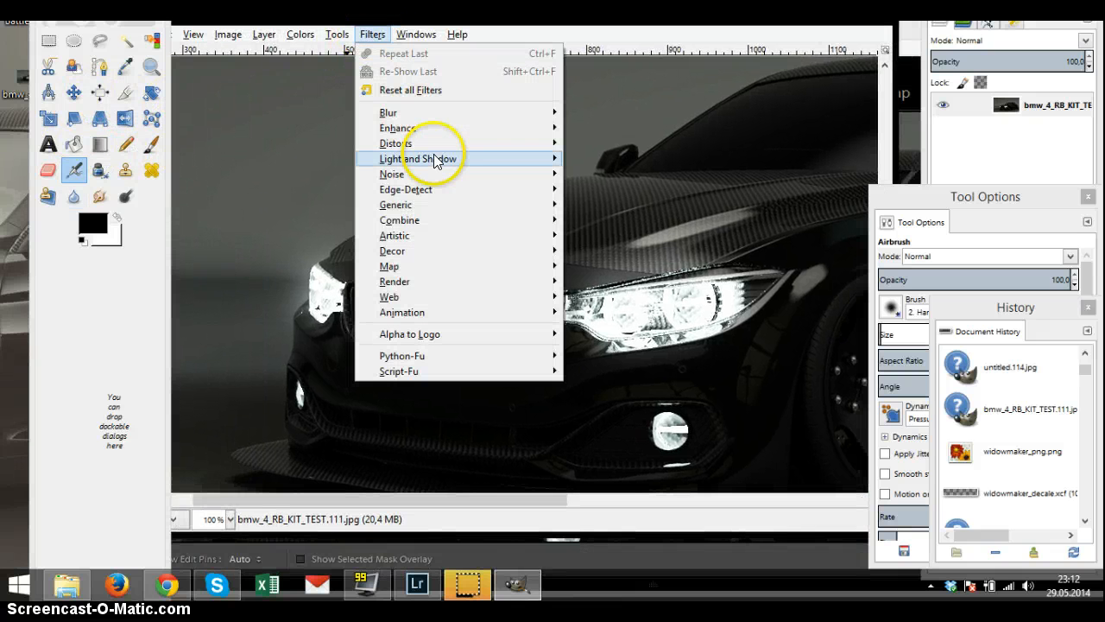
pyautogui.moveTo(436, 161)
pyautogui.click(640, 220)
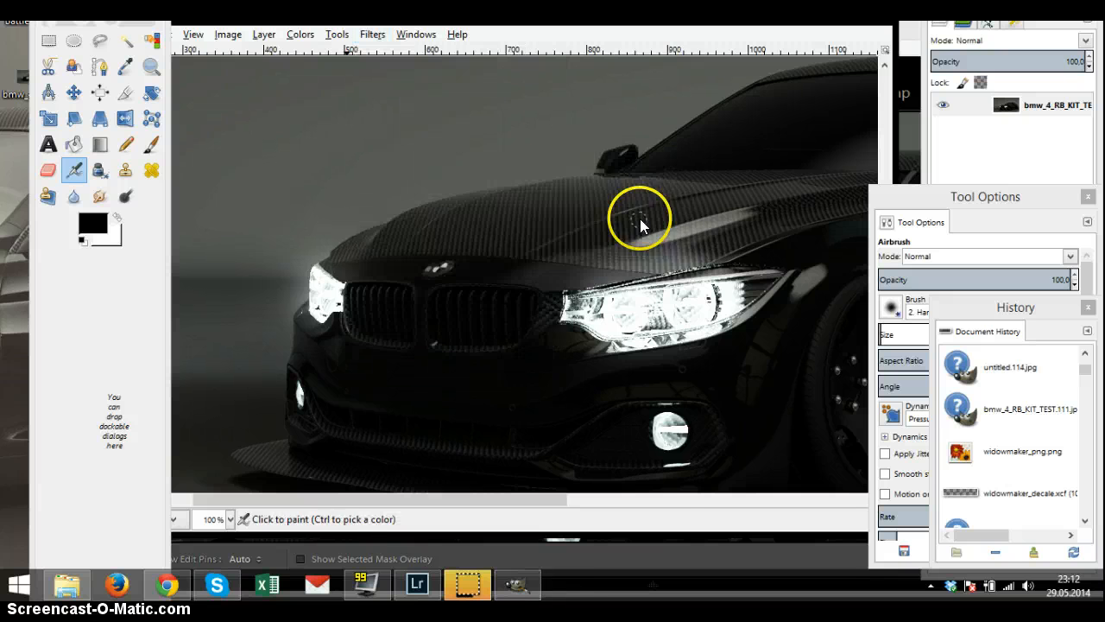
pyautogui.click(518, 192)
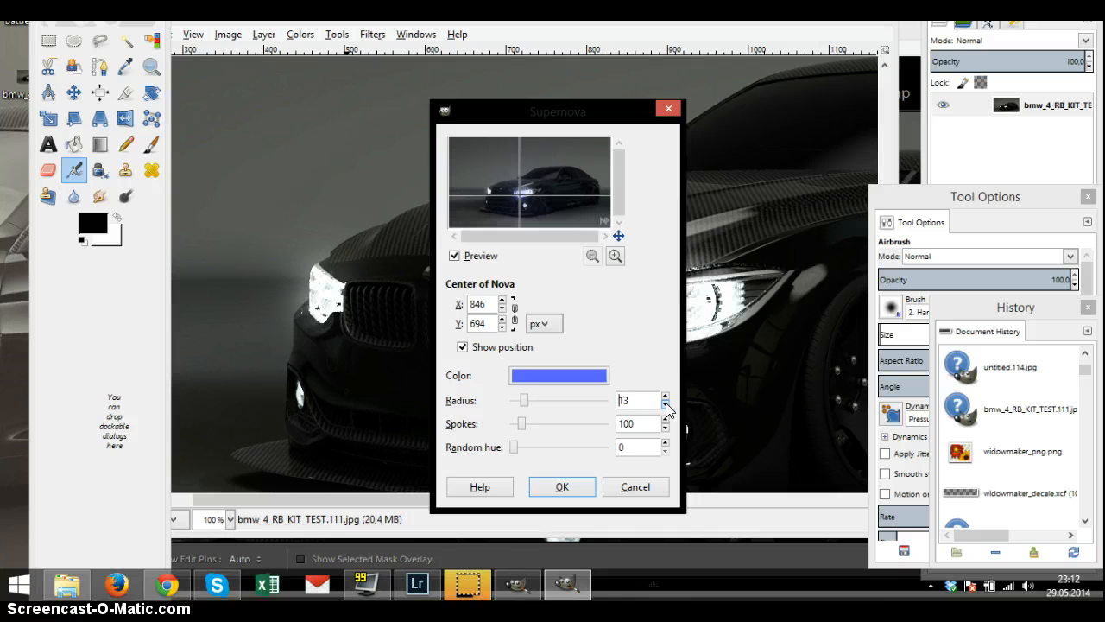
# Change the Supernova color to the pale cyan defcff
pyautogui.click(569, 383)
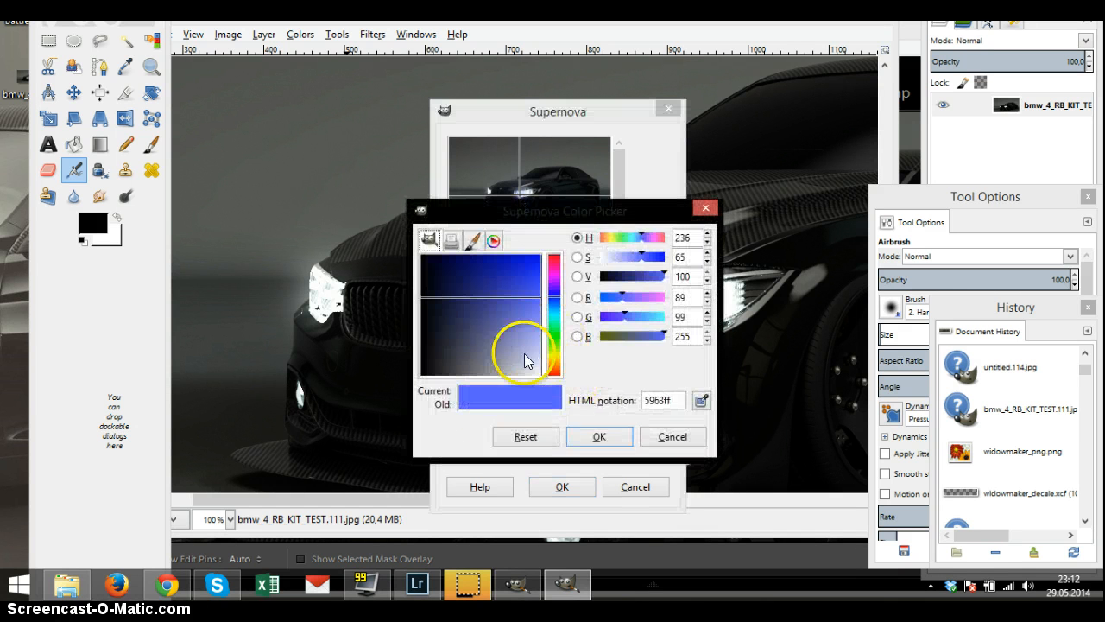
pyautogui.moveTo(523, 357); pyautogui.dragTo(546, 365)
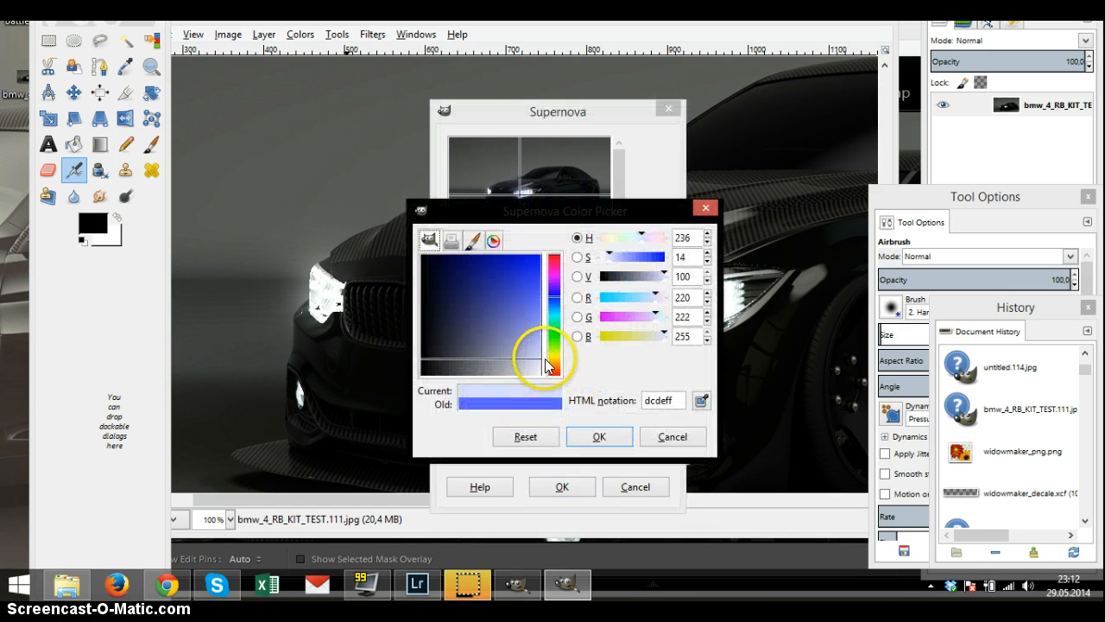
pyautogui.click(557, 316)
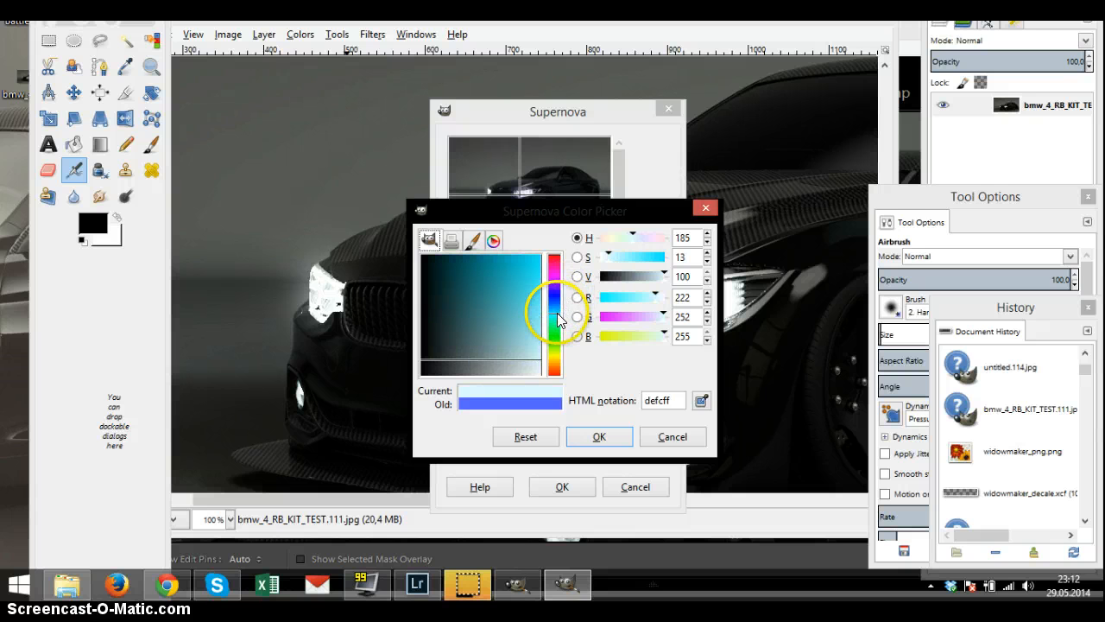
pyautogui.click(583, 440)
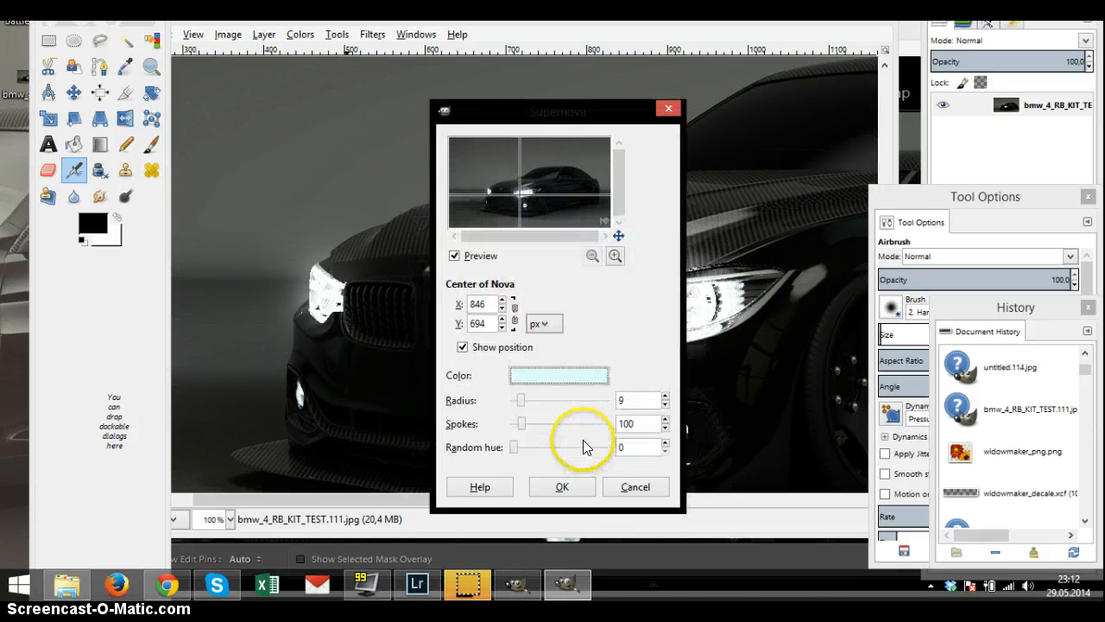
# Center the Supernova on the near headlight at X 925, Y 664 and apply the filter
pyautogui.click(614, 257)
pyautogui.click(614, 257)
pyautogui.click(614, 257)
pyautogui.click(614, 258)
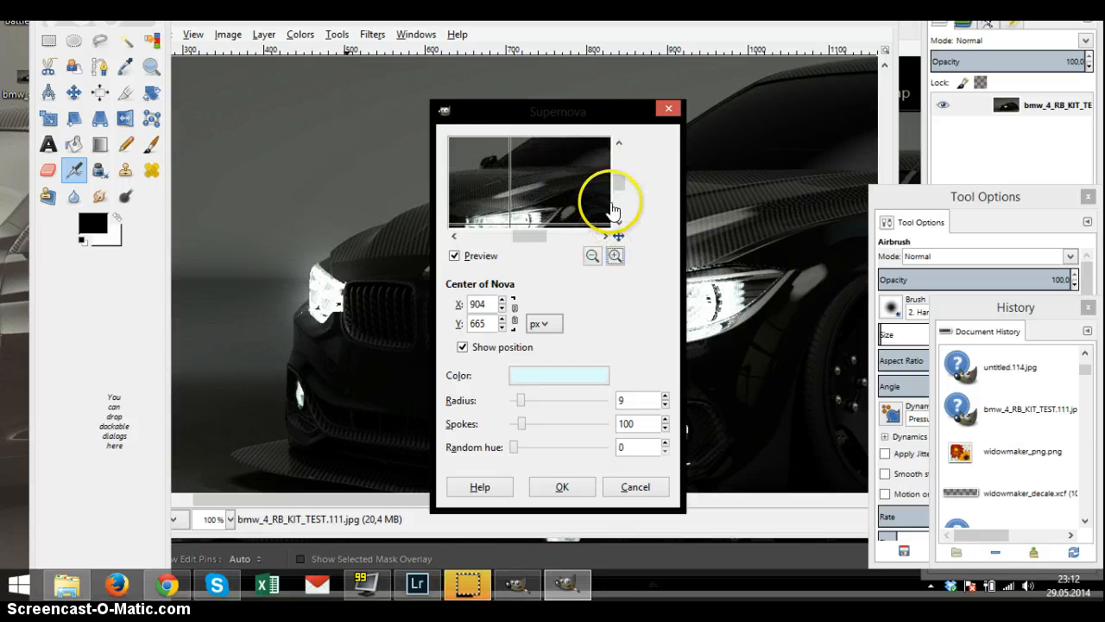
pyautogui.moveTo(619, 187); pyautogui.dragTo(617, 196)
pyautogui.click(614, 257)
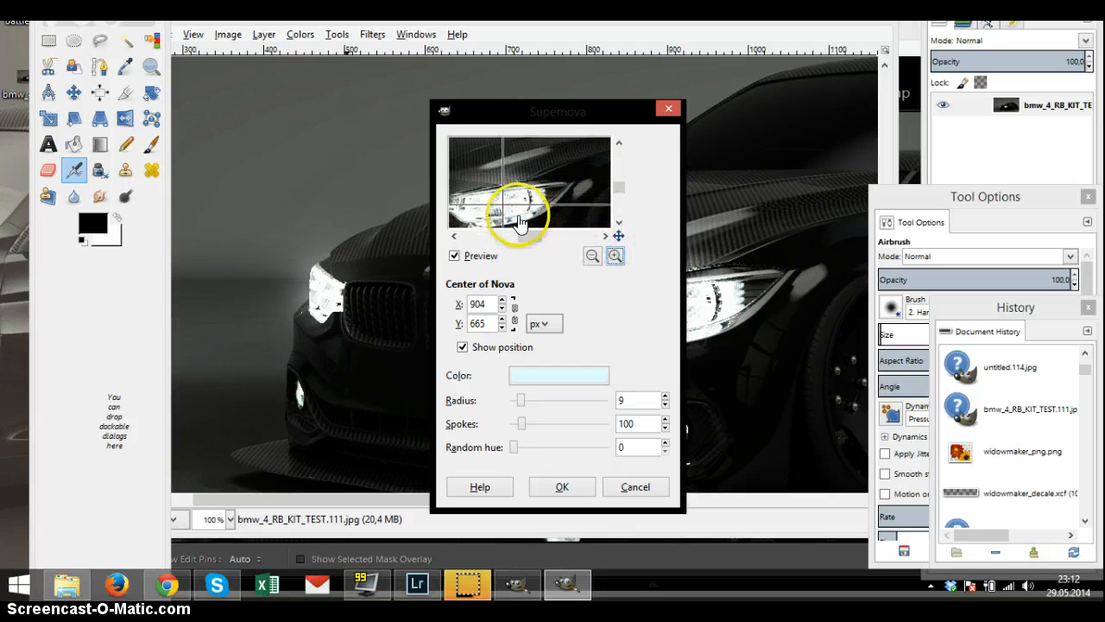
pyautogui.click(513, 204)
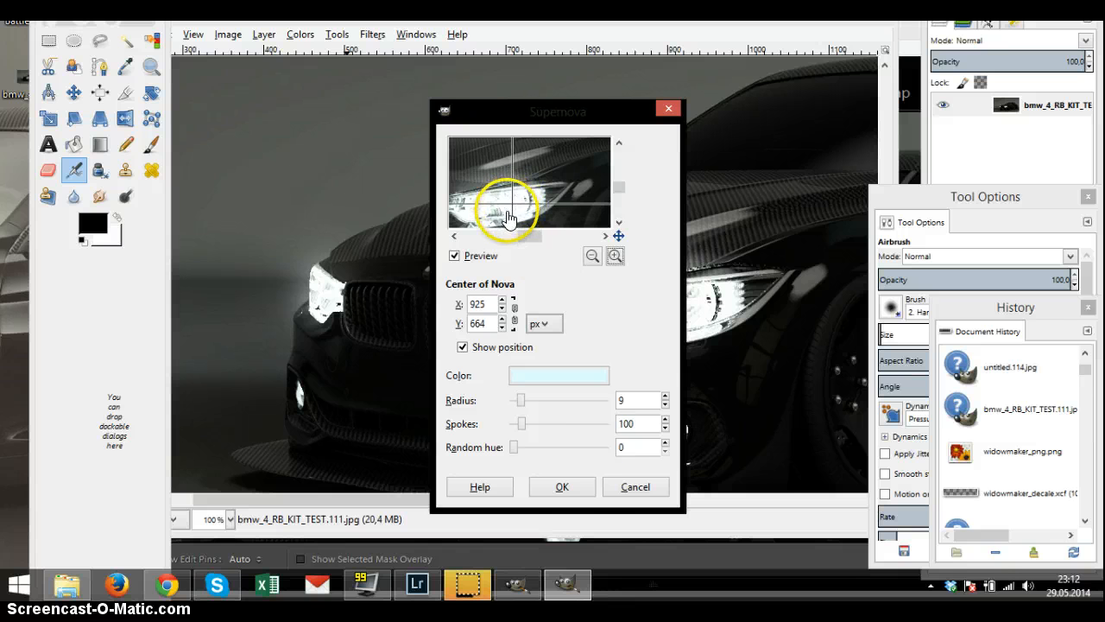
pyautogui.click(569, 486)
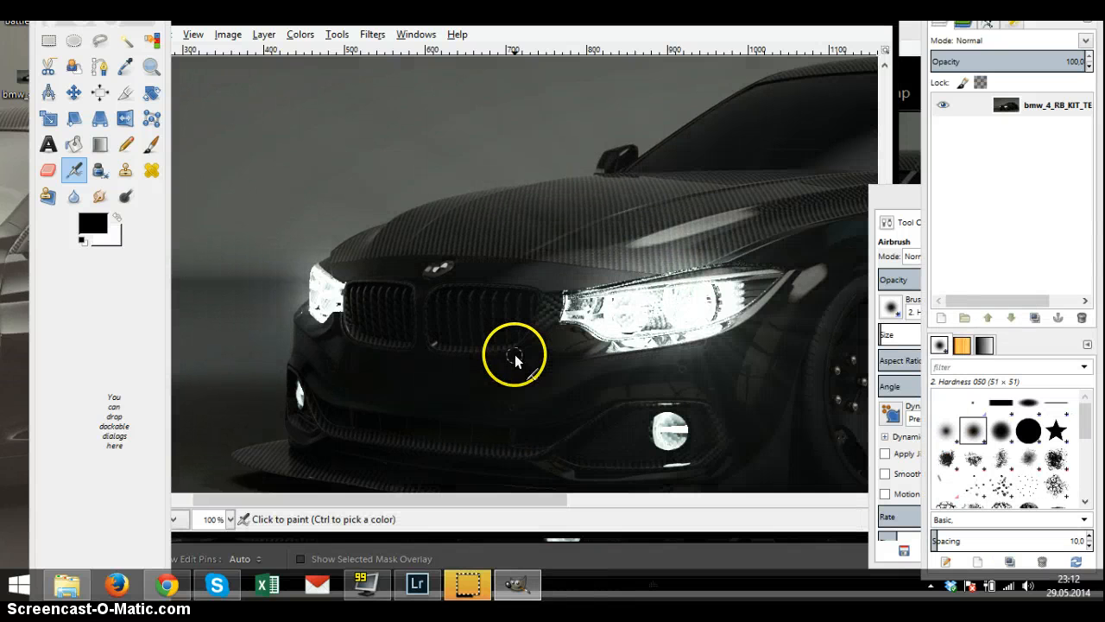
pyautogui.keyDown('ctrl'); pyautogui.scroll(-2, 559, 315); pyautogui.keyUp('ctrl')
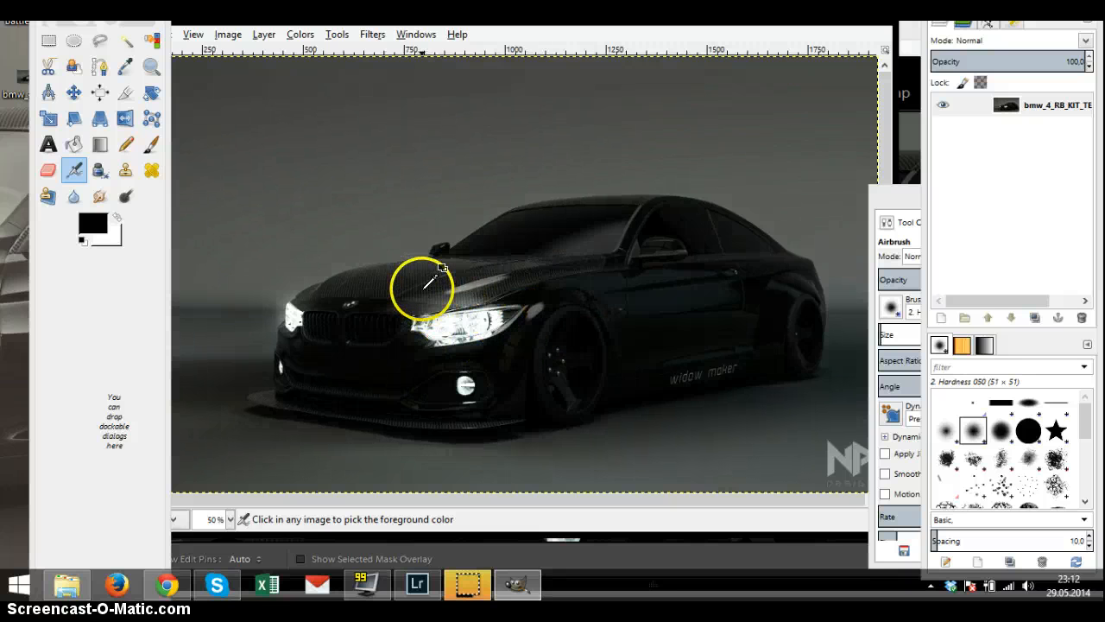
# Apply another Supernova at the same point on the near headlight with the spokes reduced to 28
pyautogui.click(301, 35)
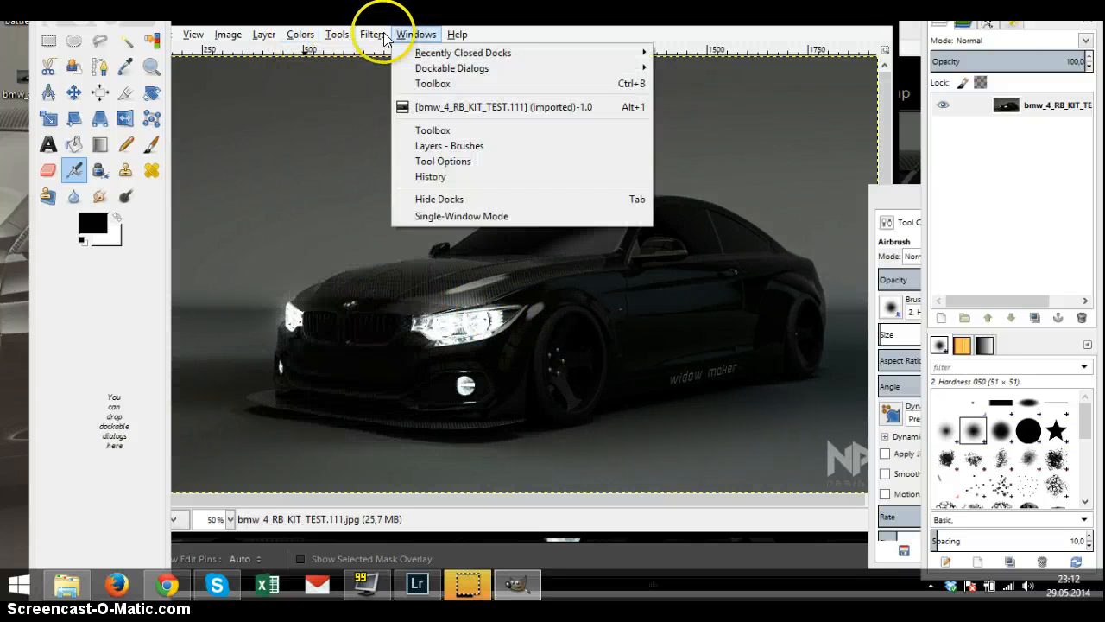
pyautogui.moveTo(451, 173)
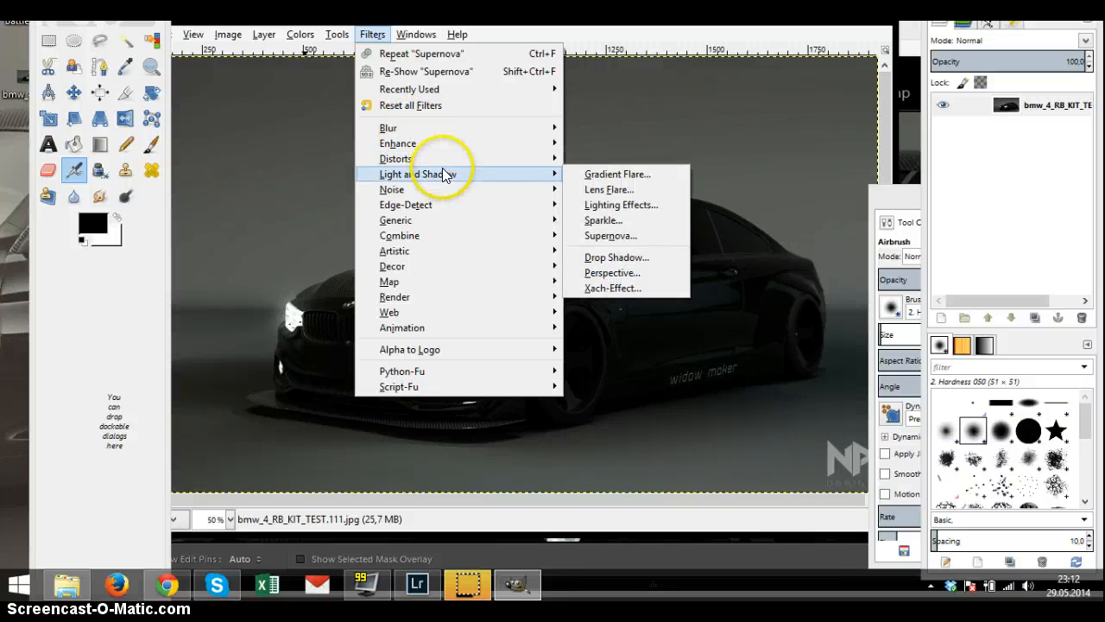
pyautogui.click(613, 237)
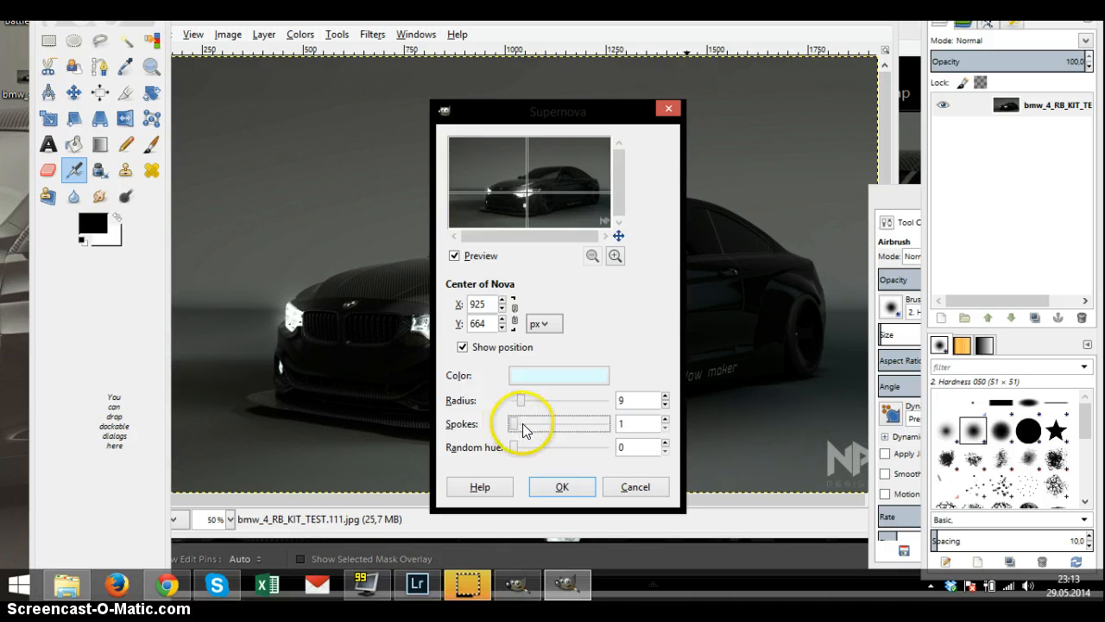
pyautogui.moveTo(522, 426); pyautogui.dragTo(519, 429)
pyautogui.click(557, 487)
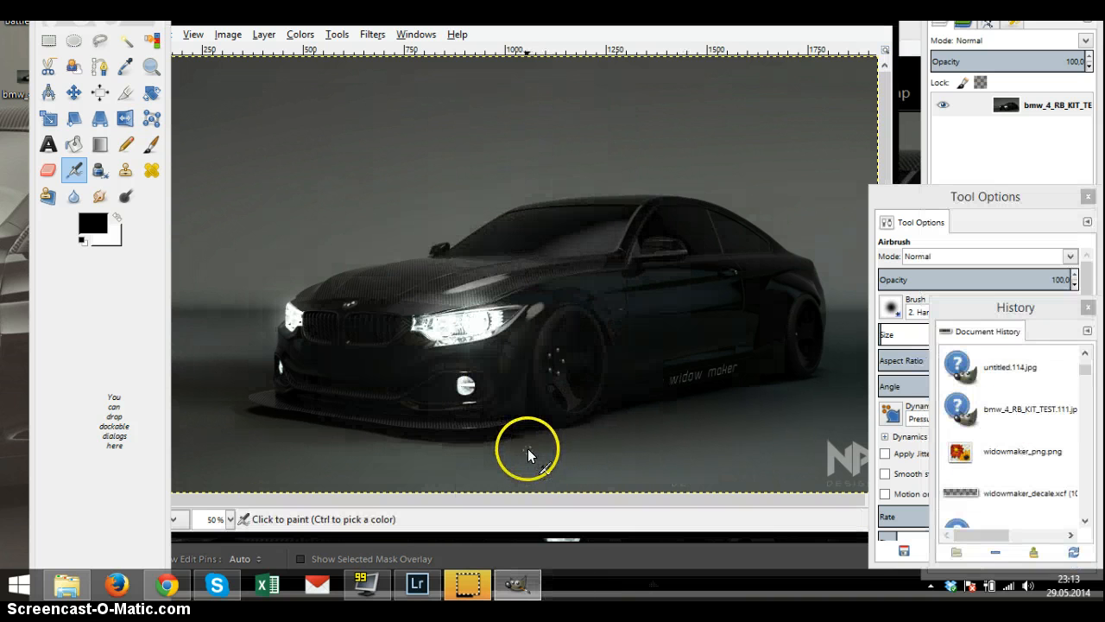
# Apply a further Supernova to the inner part of the near headlight, centered at X 858, Y 667
pyautogui.click(372, 35)
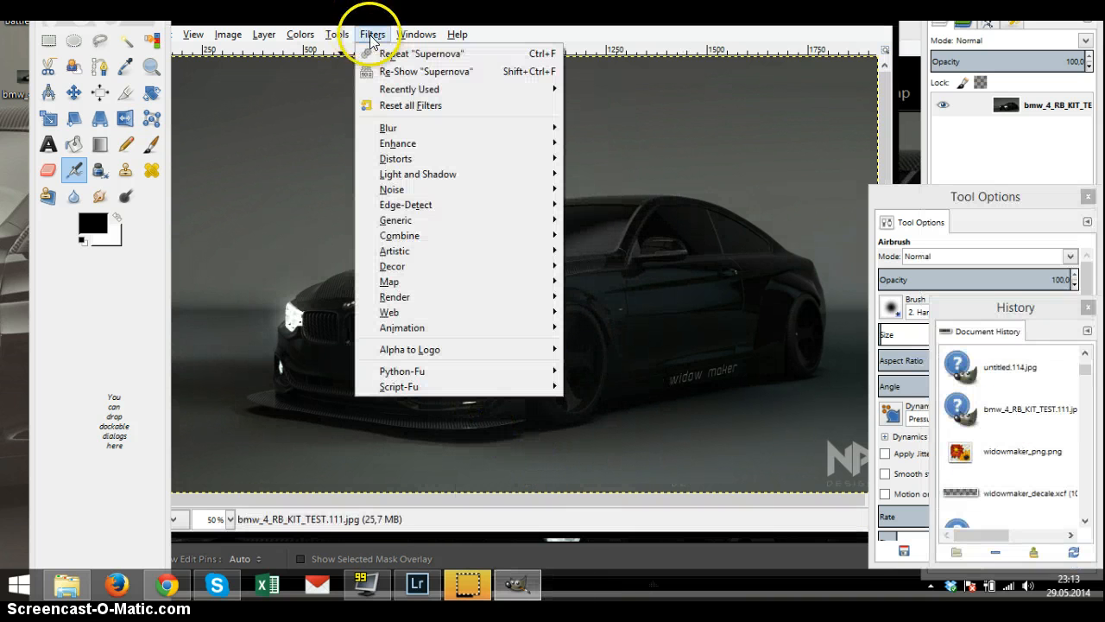
pyautogui.moveTo(455, 175)
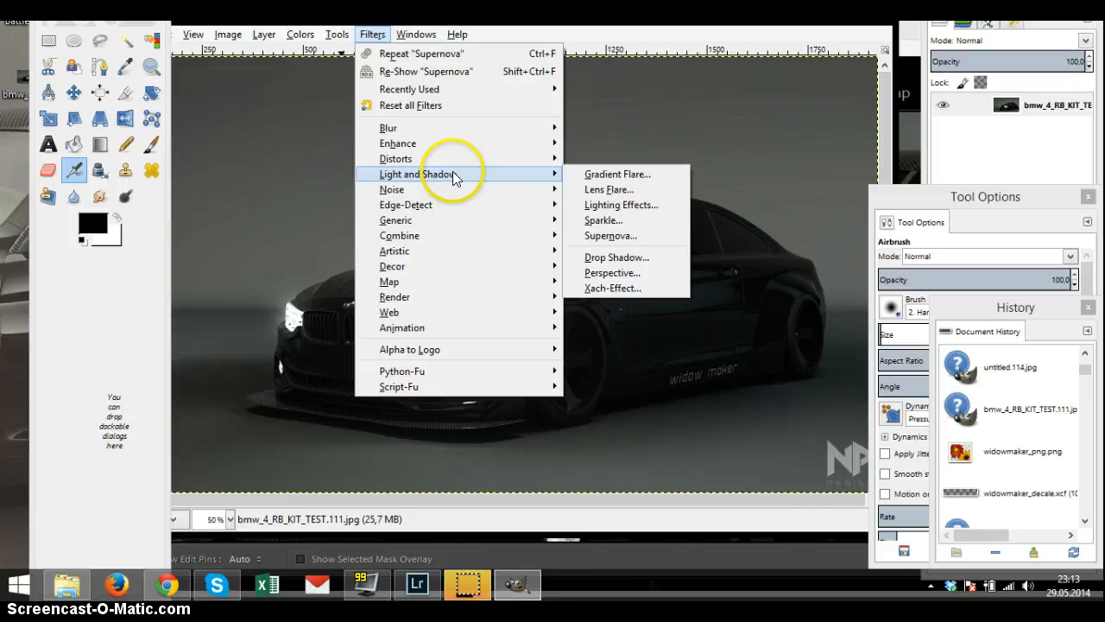
pyautogui.click(594, 234)
pyautogui.click(615, 257)
pyautogui.click(614, 257)
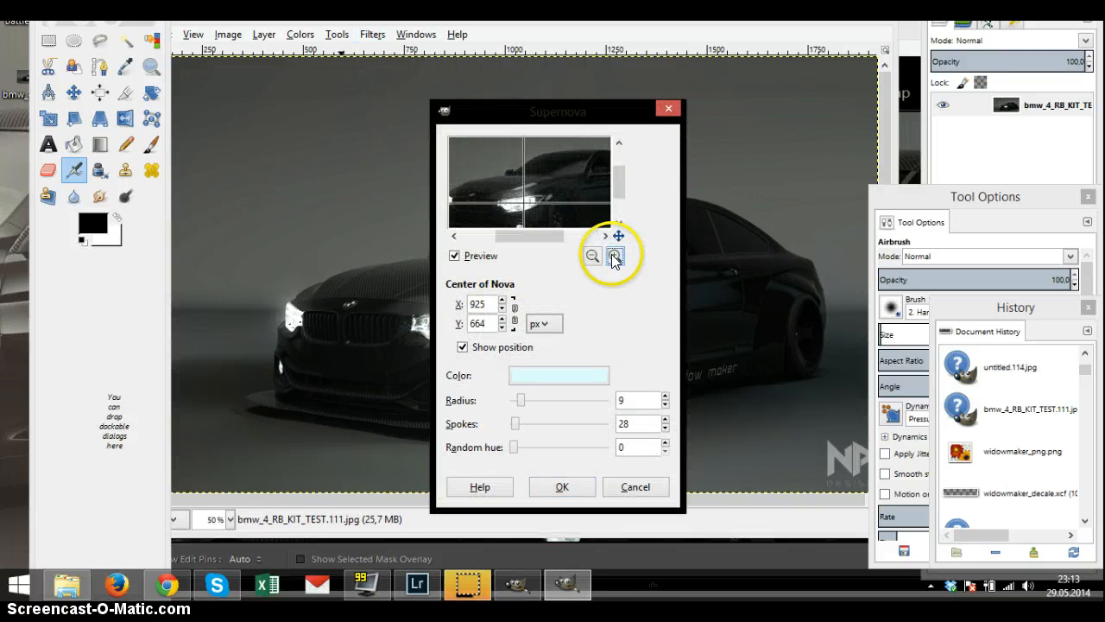
pyautogui.click(615, 257)
pyautogui.click(615, 257)
pyautogui.click(615, 256)
pyautogui.click(542, 238)
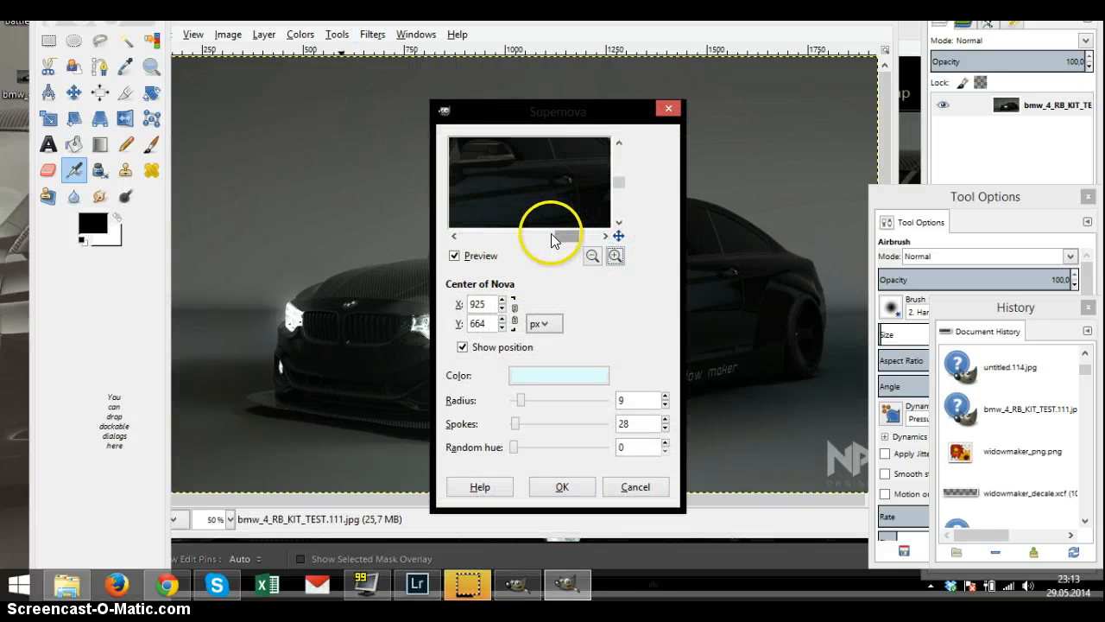
pyautogui.moveTo(554, 238); pyautogui.dragTo(513, 239)
pyautogui.scroll(-1, 550, 202)
pyautogui.scroll(-1, 551, 209)
pyautogui.click(539, 198)
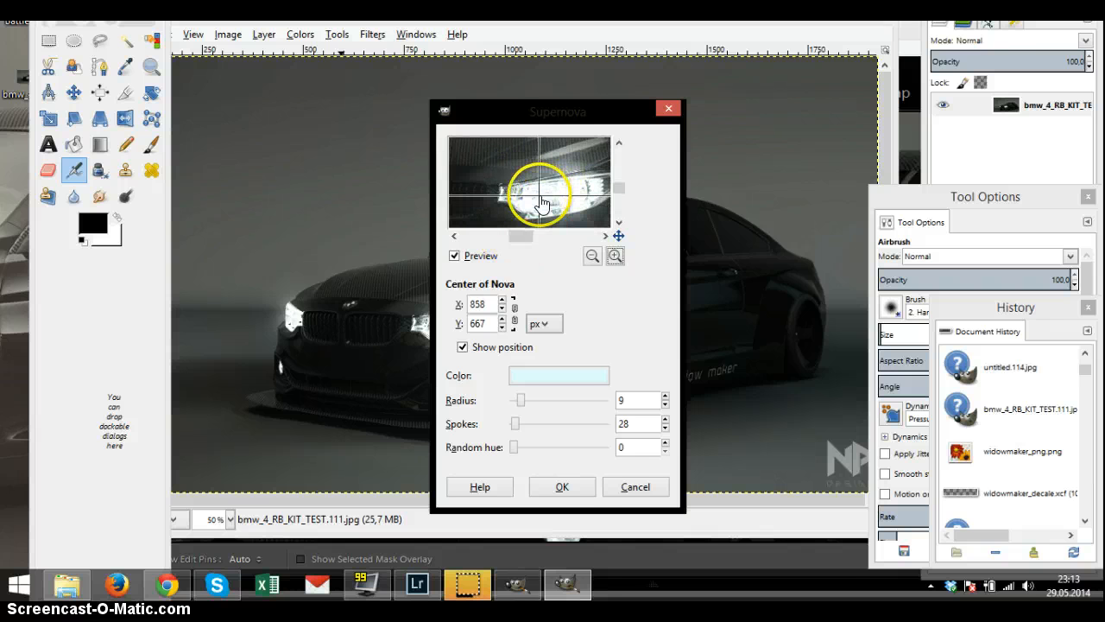
pyautogui.click(562, 487)
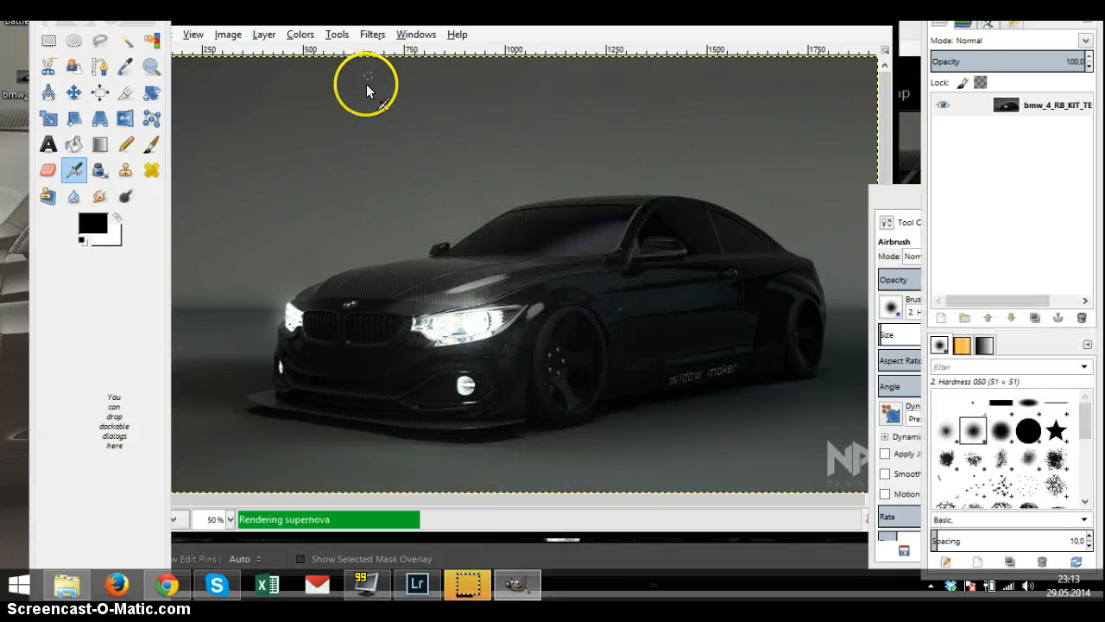
# Apply a Supernova to the far headlight, centered at X 476, Y 643 with 7 spokes
pyautogui.click(369, 33)
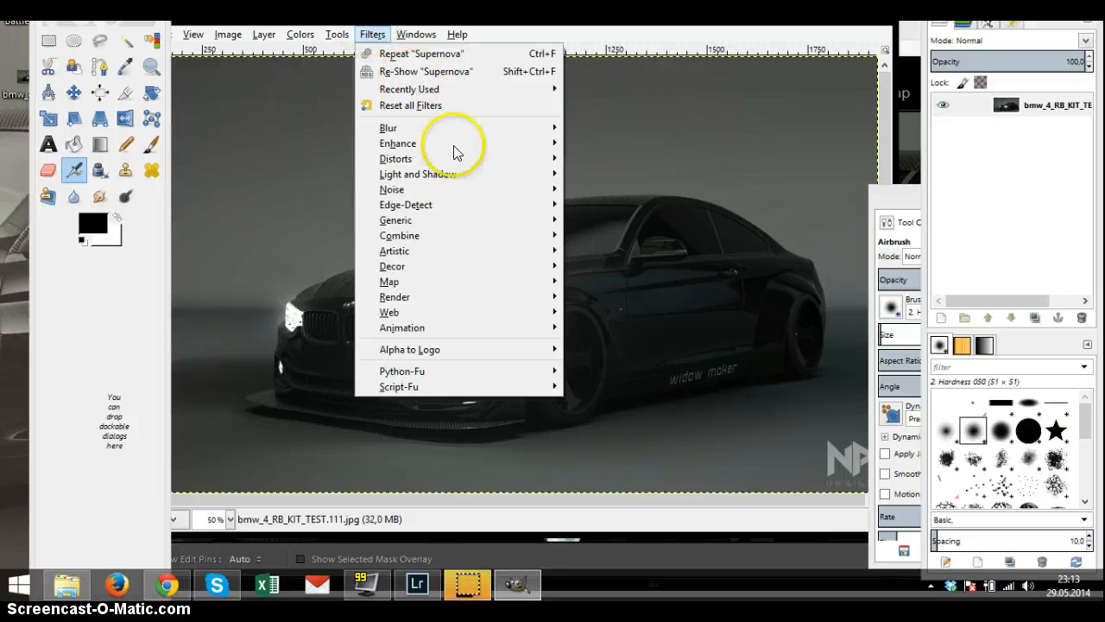
pyautogui.moveTo(444, 173)
pyautogui.click(624, 236)
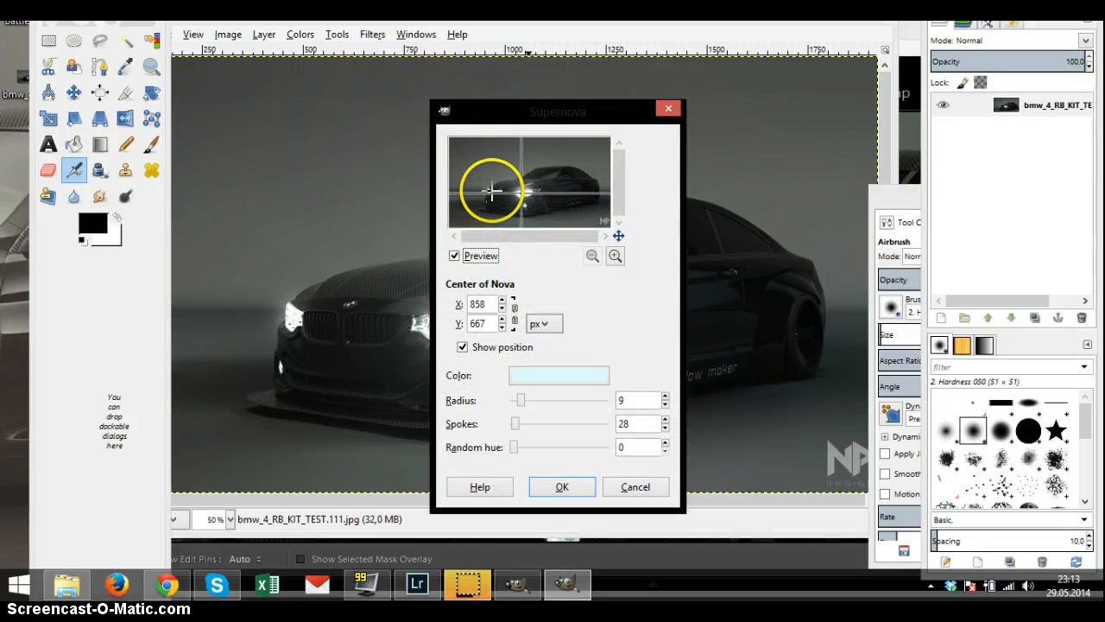
pyautogui.click(488, 189)
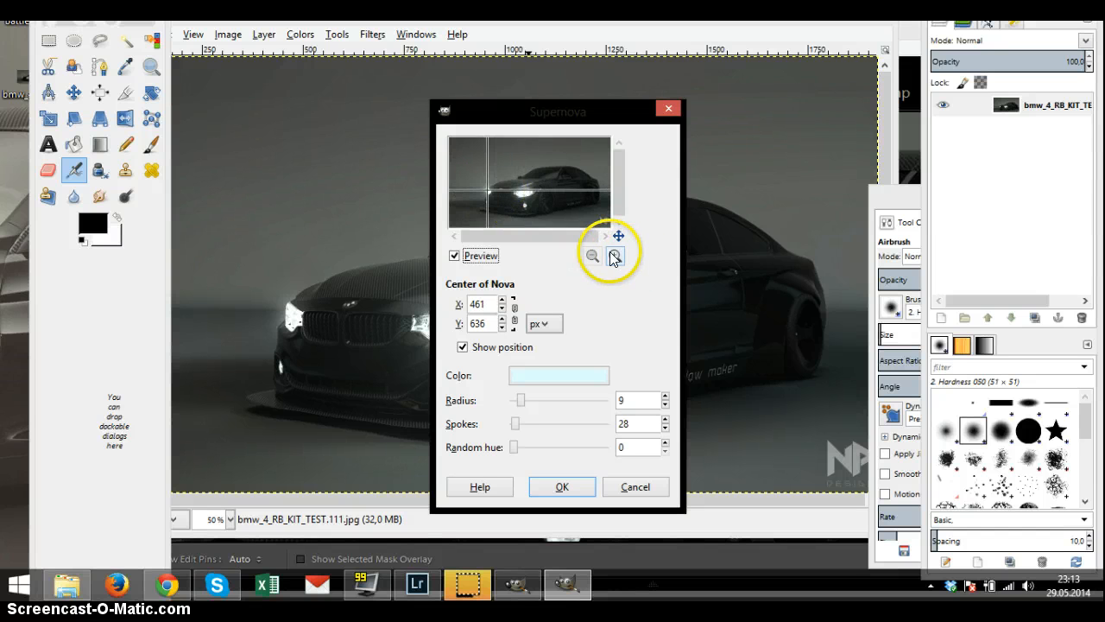
pyautogui.click(615, 256)
pyautogui.click(615, 256)
pyautogui.moveTo(529, 236); pyautogui.dragTo(490, 235)
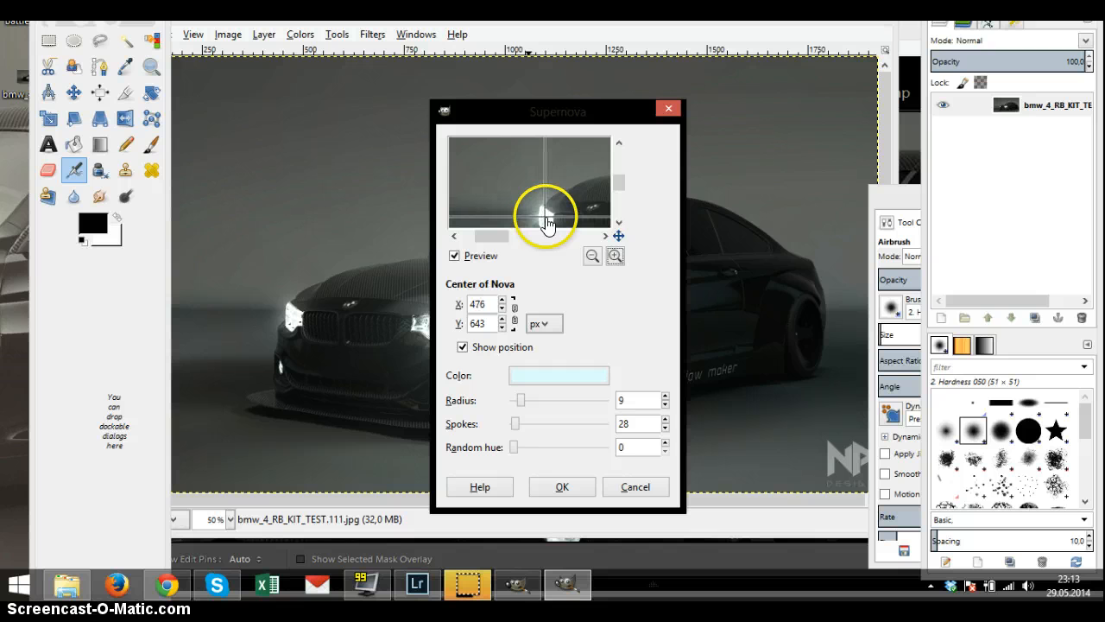
pyautogui.click(664, 419)
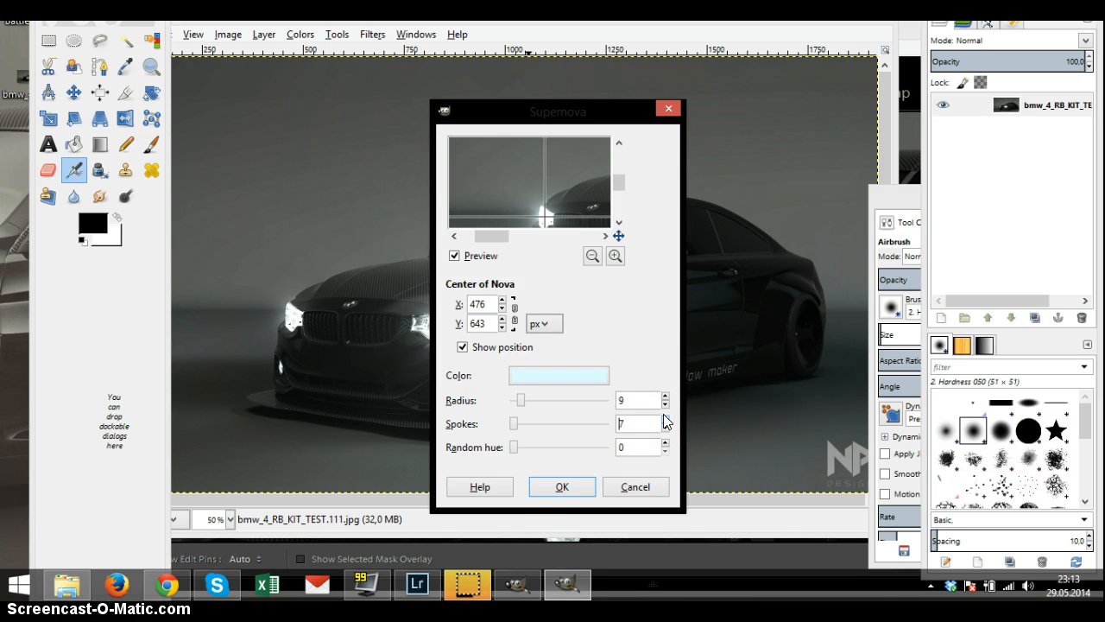
pyautogui.click(562, 486)
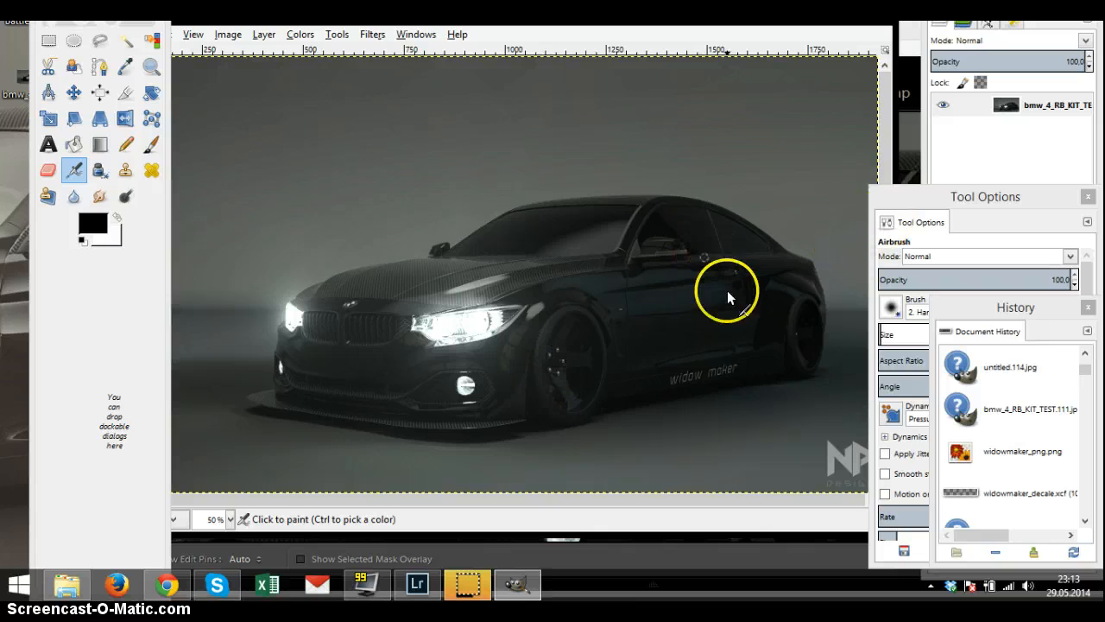
# Apply a Supernova to the near fog light, centered at X 907, Y 813 with radius 7
pyautogui.scroll(-1, 455, 323)
pyautogui.scroll(5, 441, 326)
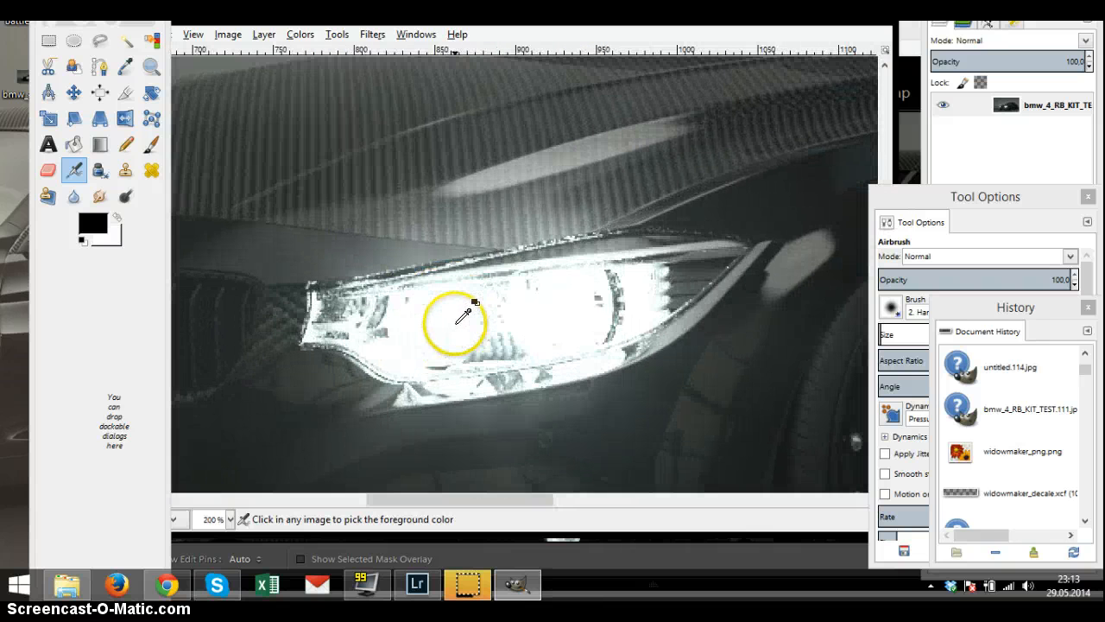
pyautogui.scroll(-4, 365, 302)
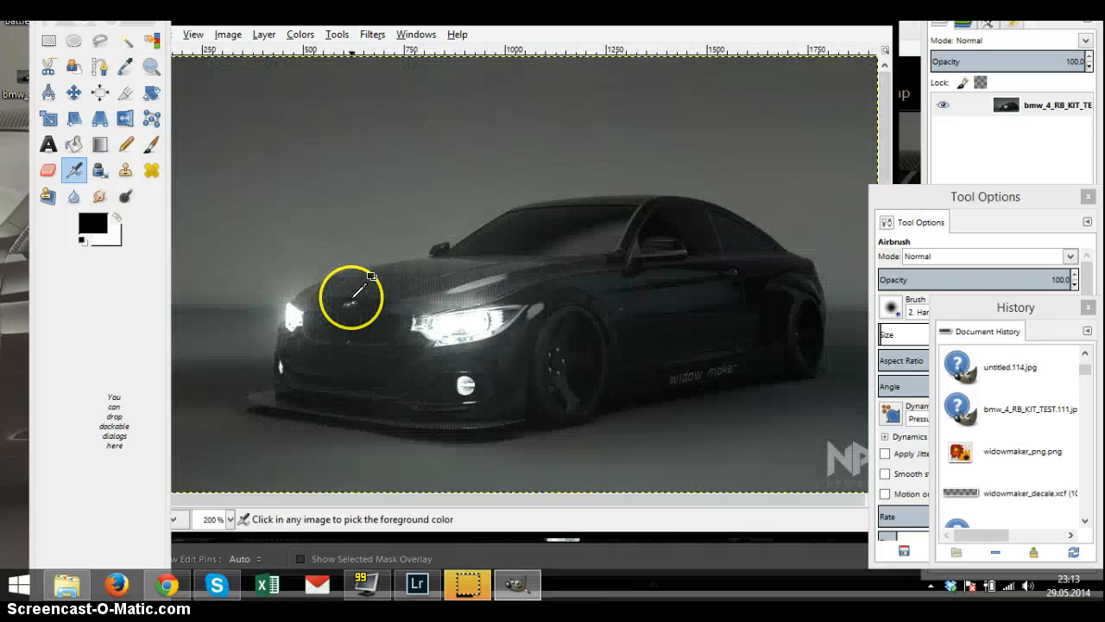
pyautogui.click(376, 34)
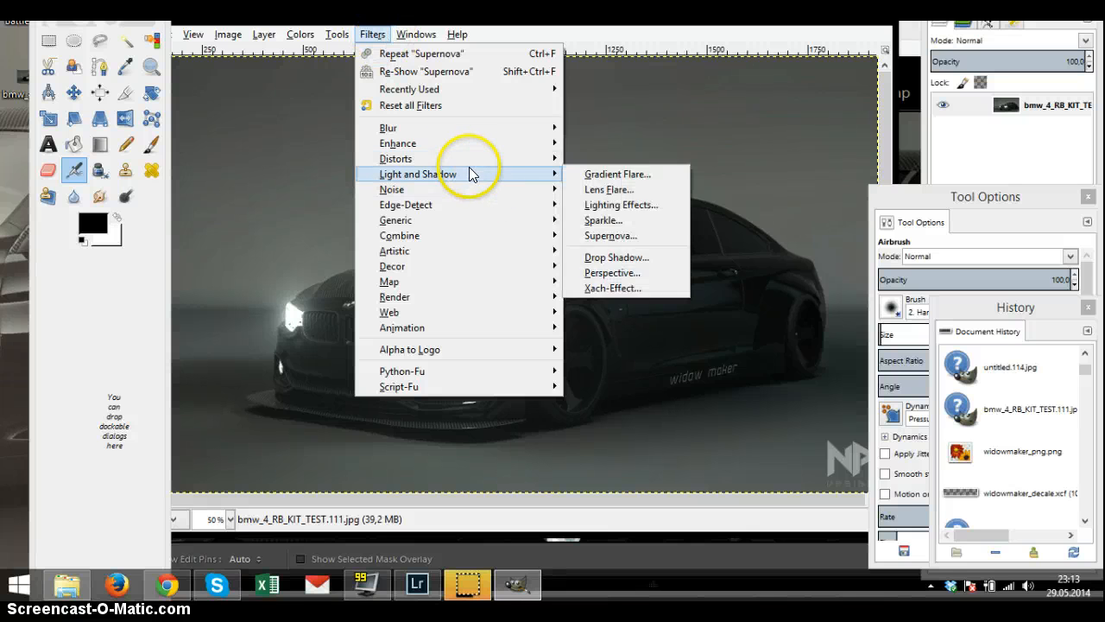
pyautogui.moveTo(462, 147)
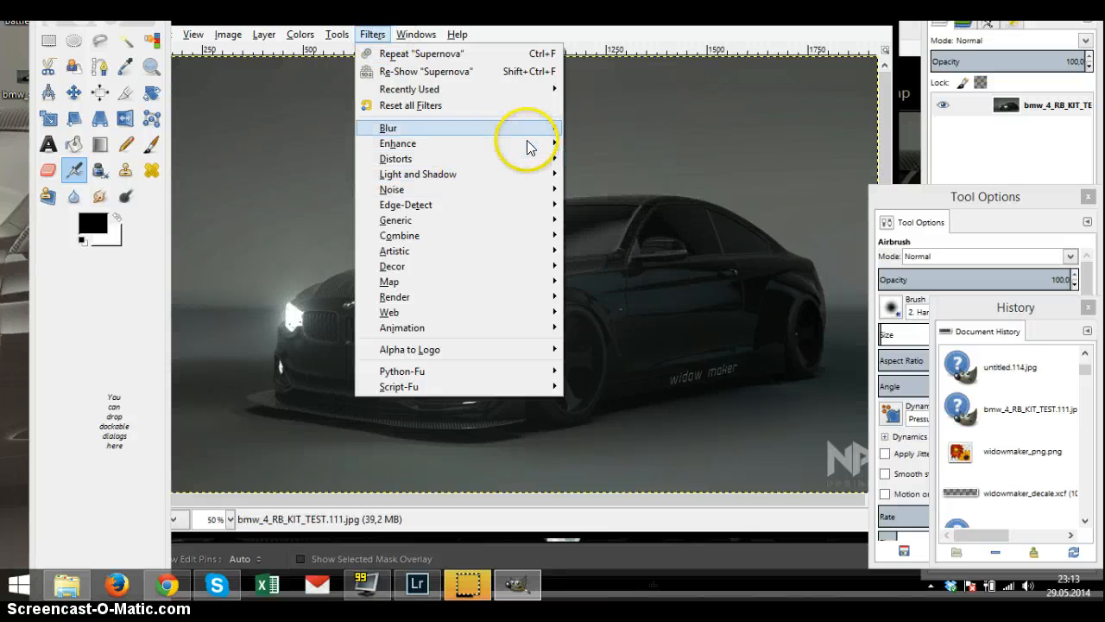
pyautogui.moveTo(524, 172)
pyautogui.click(622, 236)
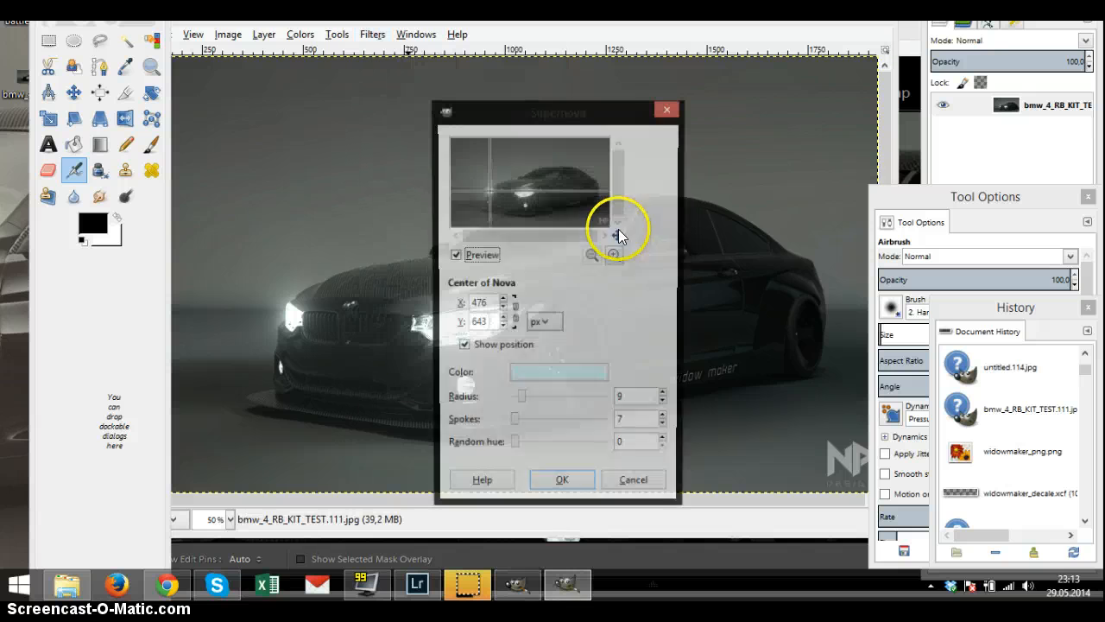
pyautogui.click(614, 254)
pyautogui.moveTo(620, 182); pyautogui.dragTo(618, 200)
pyautogui.click(516, 194)
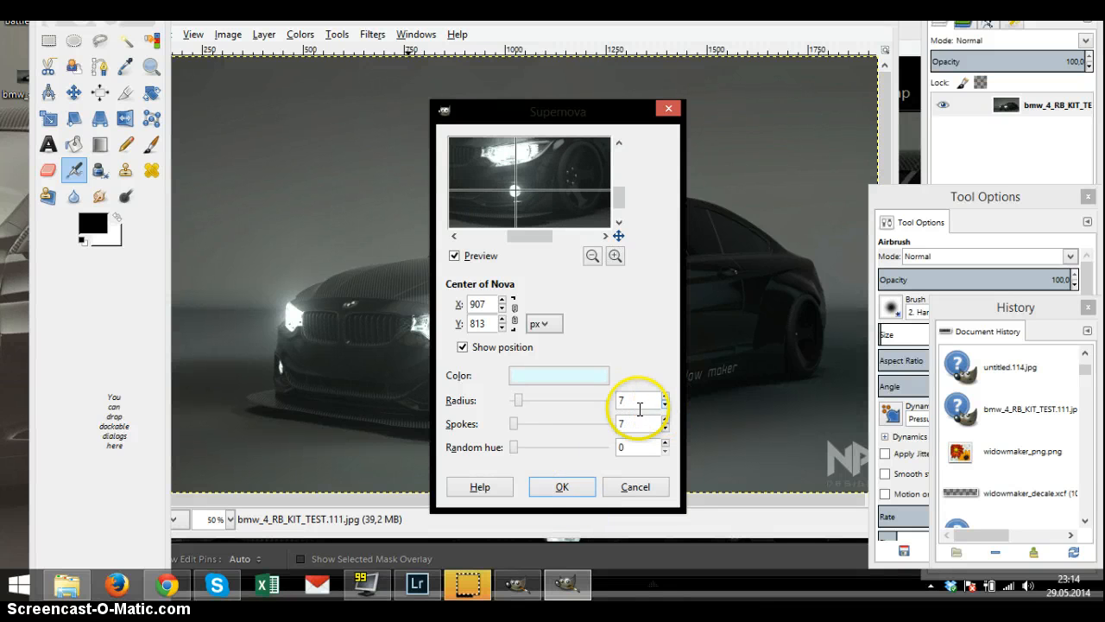
pyautogui.click(562, 487)
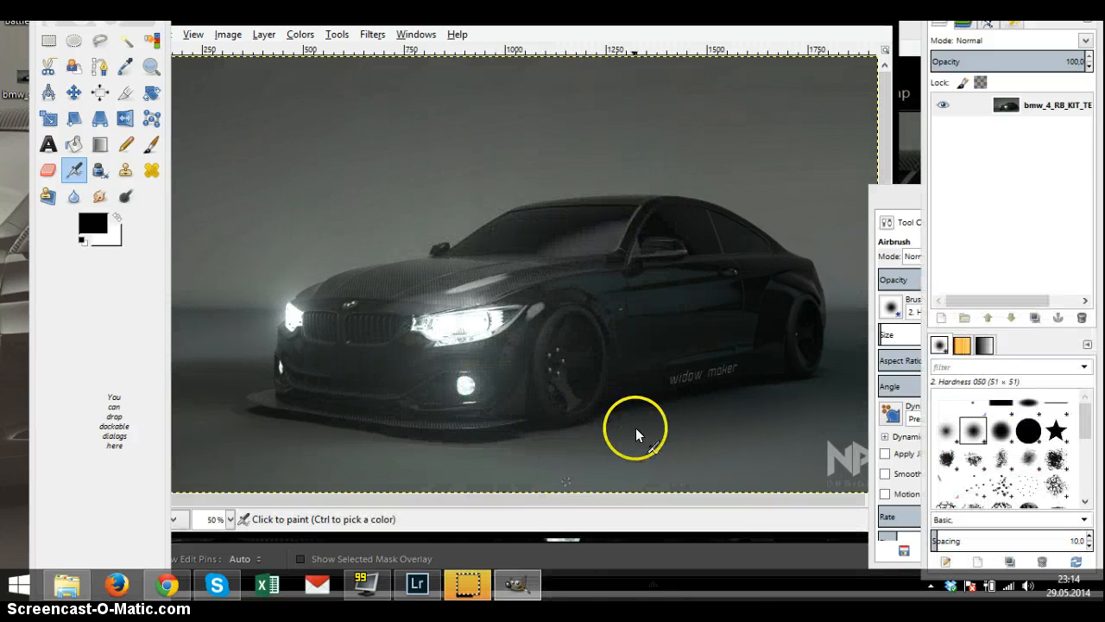
# Apply a Supernova to the far fog light, centered at X 442, Y 777 with radius 3
pyautogui.click(372, 34)
pyautogui.moveTo(483, 177)
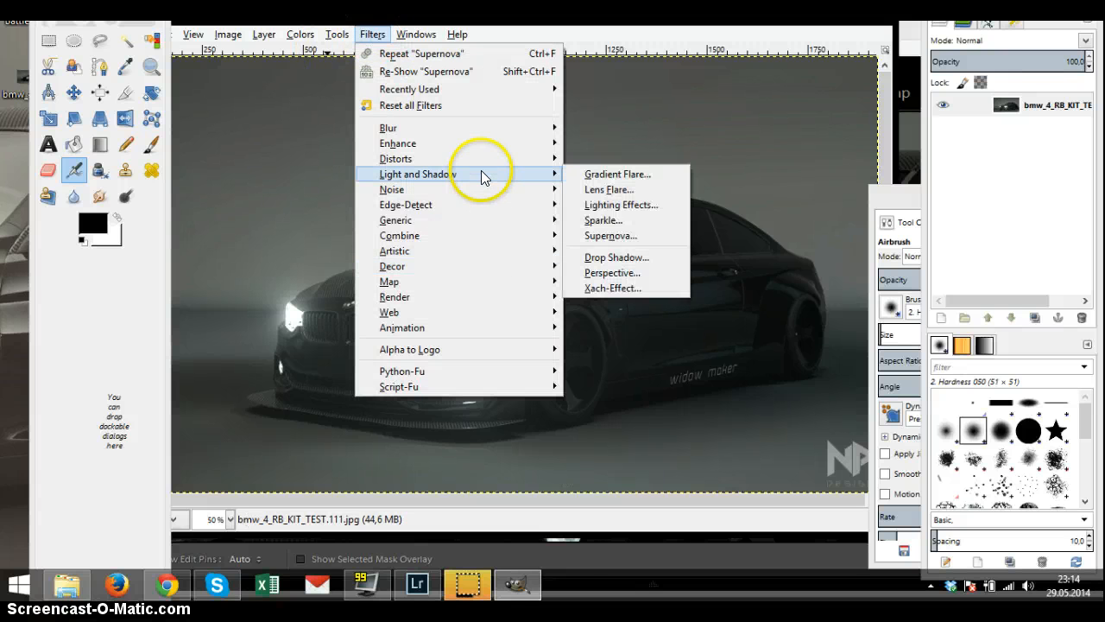
pyautogui.click(611, 235)
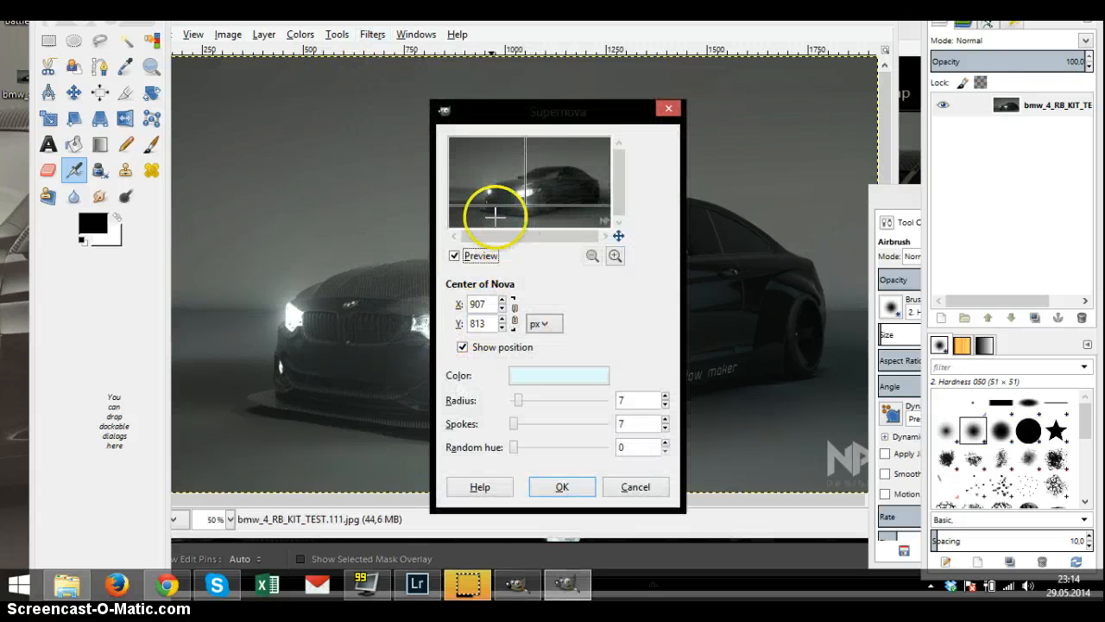
pyautogui.click(488, 201)
pyautogui.click(615, 256)
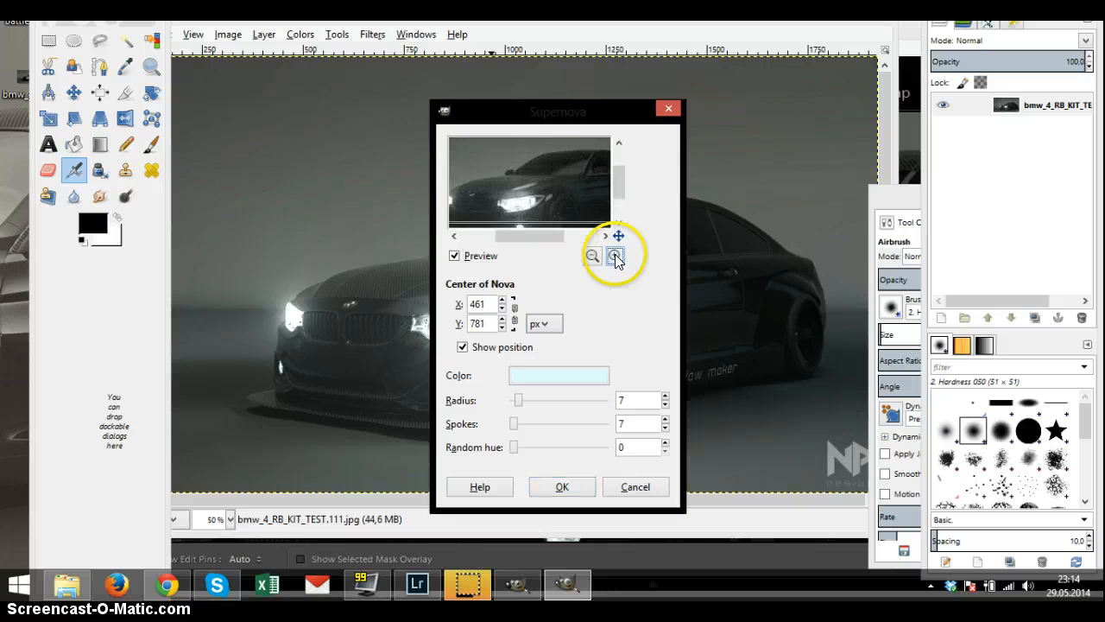
pyautogui.moveTo(527, 235); pyautogui.dragTo(499, 235)
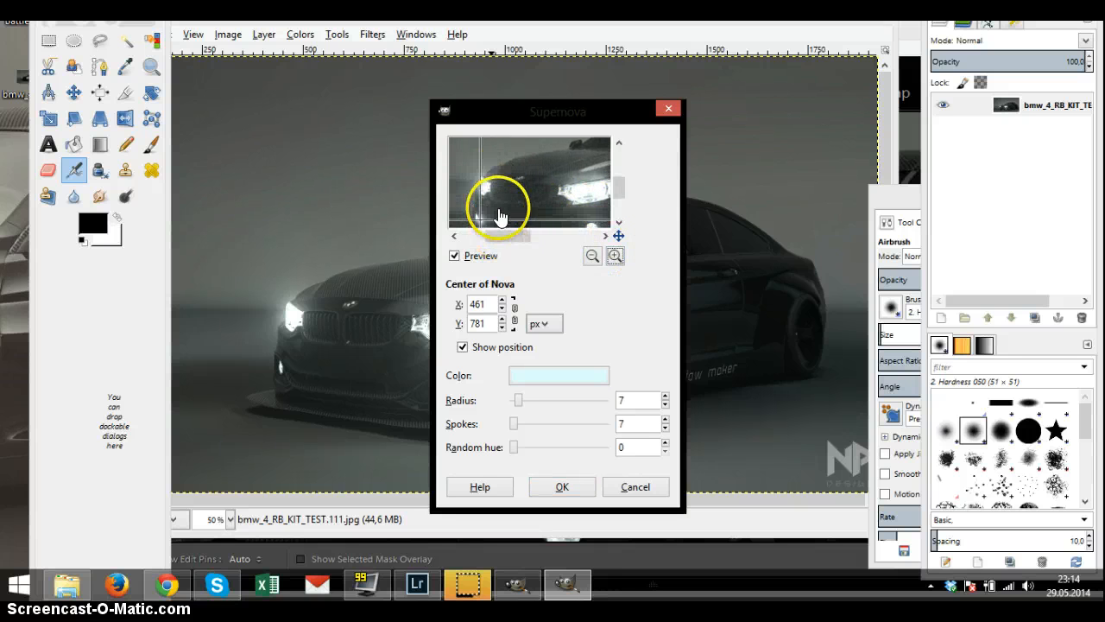
pyautogui.scroll(-2, 491, 212)
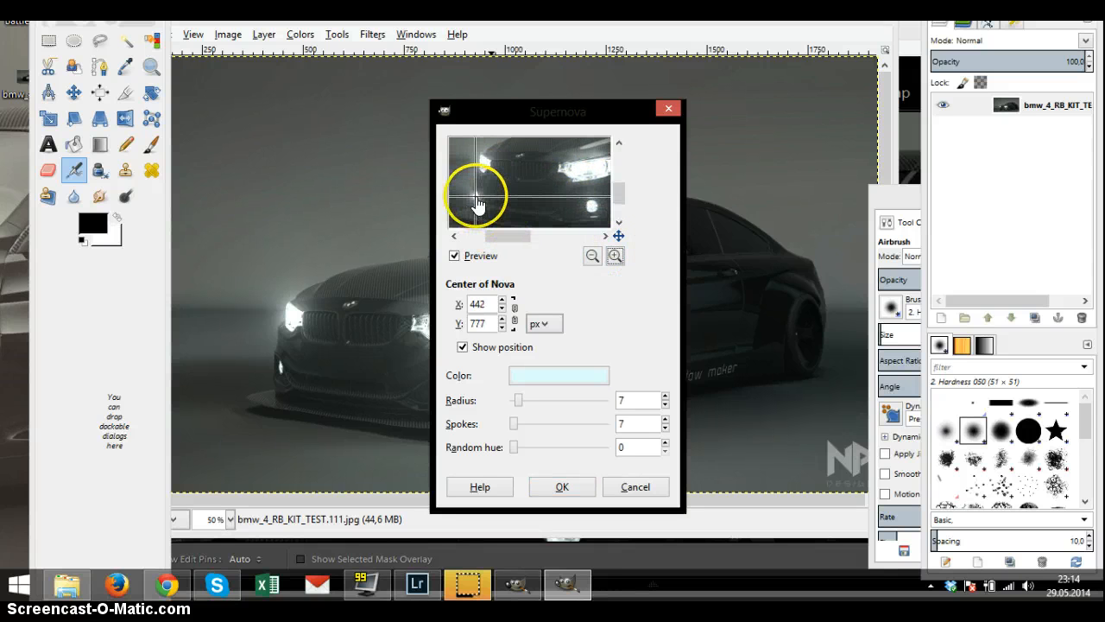
pyautogui.click(665, 406)
pyautogui.click(665, 406)
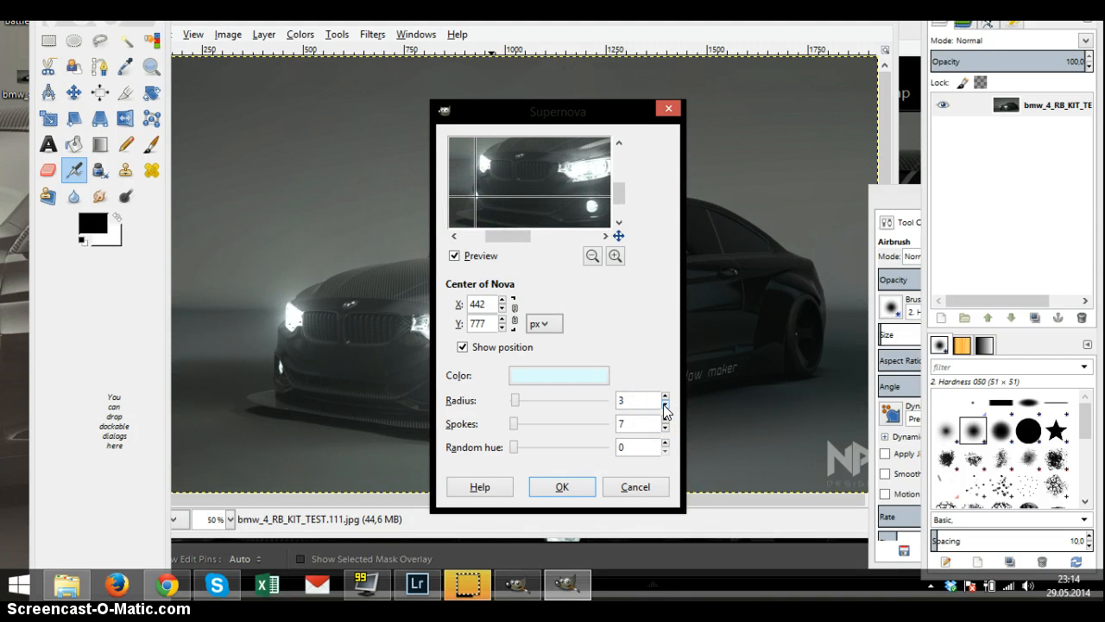
pyautogui.click(562, 486)
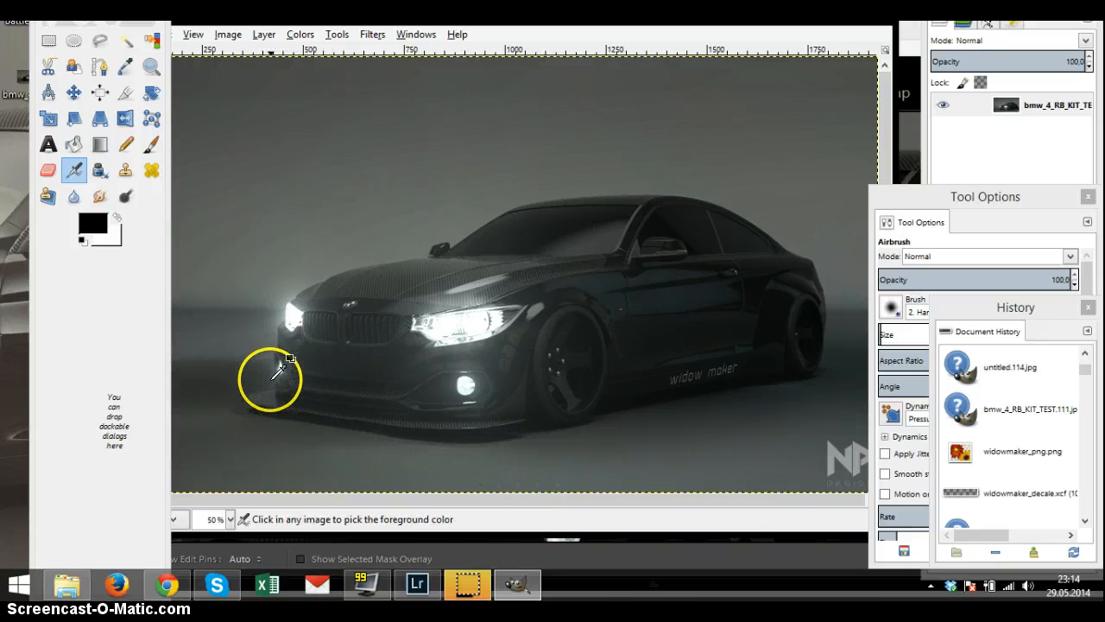
# Try airbrushing black over the glow around the far fog light, and undo the stroke
pyautogui.scroll(6, 279, 371)
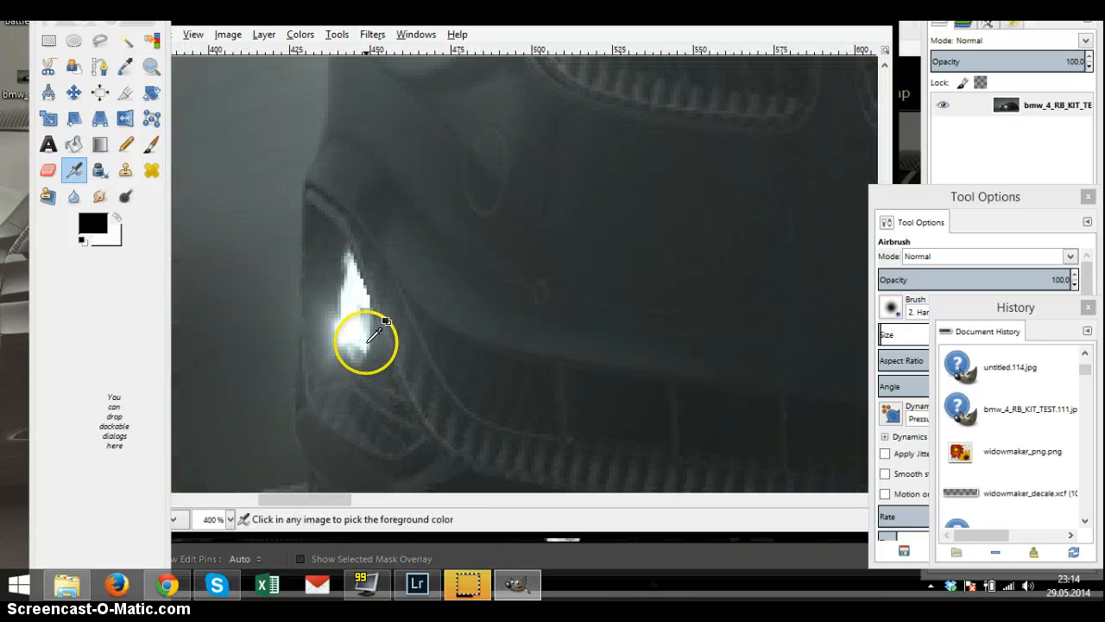
pyautogui.moveTo(334, 302); pyautogui.dragTo(349, 307)
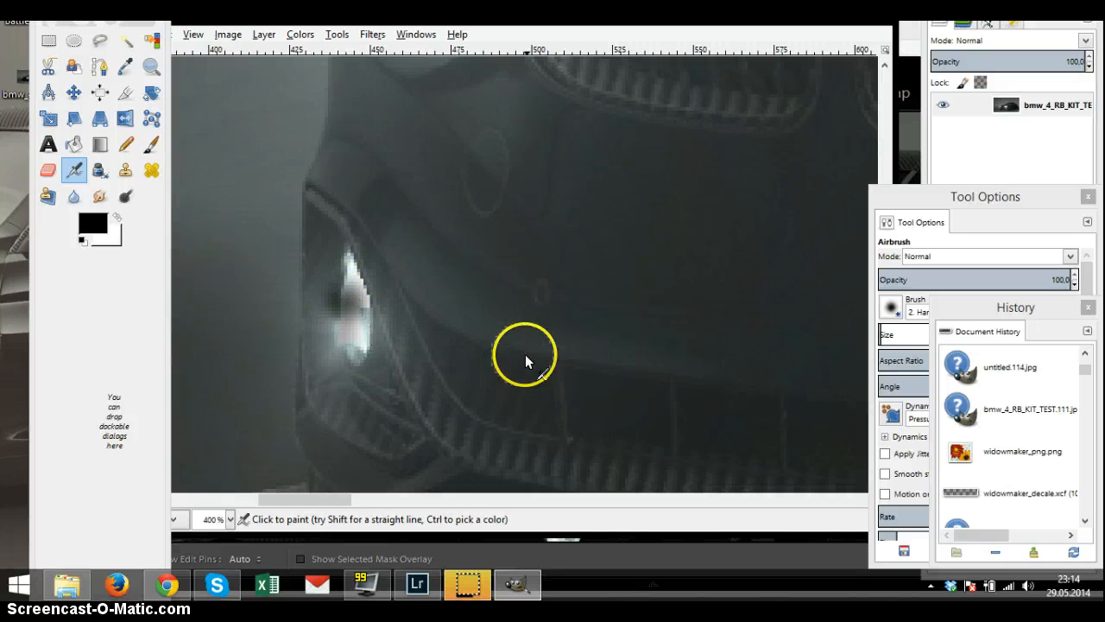
pyautogui.hotkey('ctrl', 'z')
pyautogui.hotkey('ctrl', 'z')
pyautogui.click(372, 34)
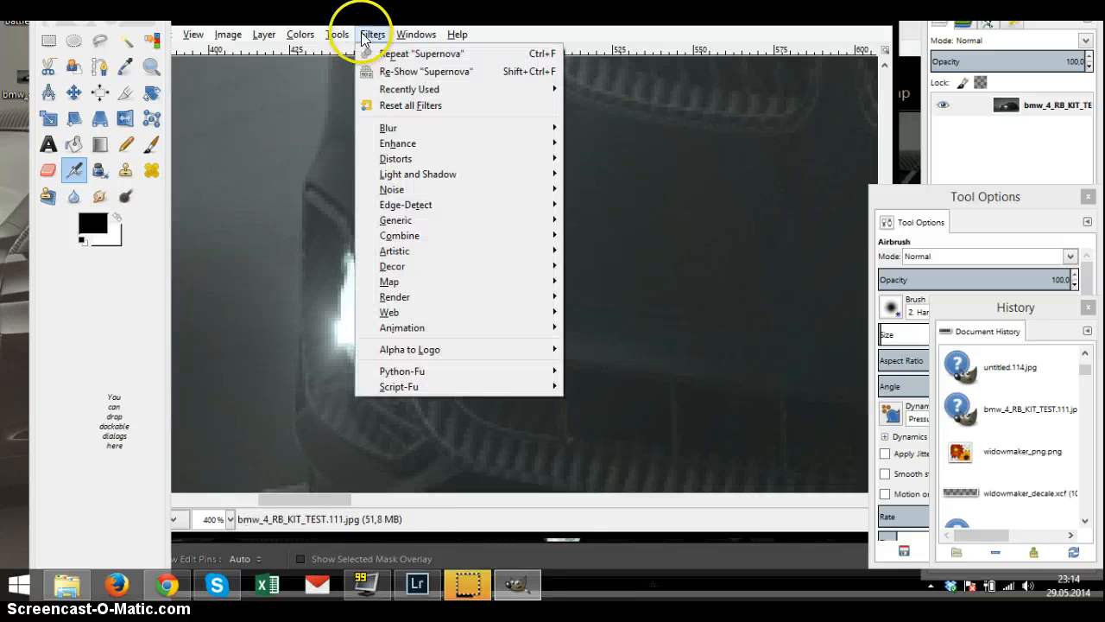
pyautogui.moveTo(479, 177)
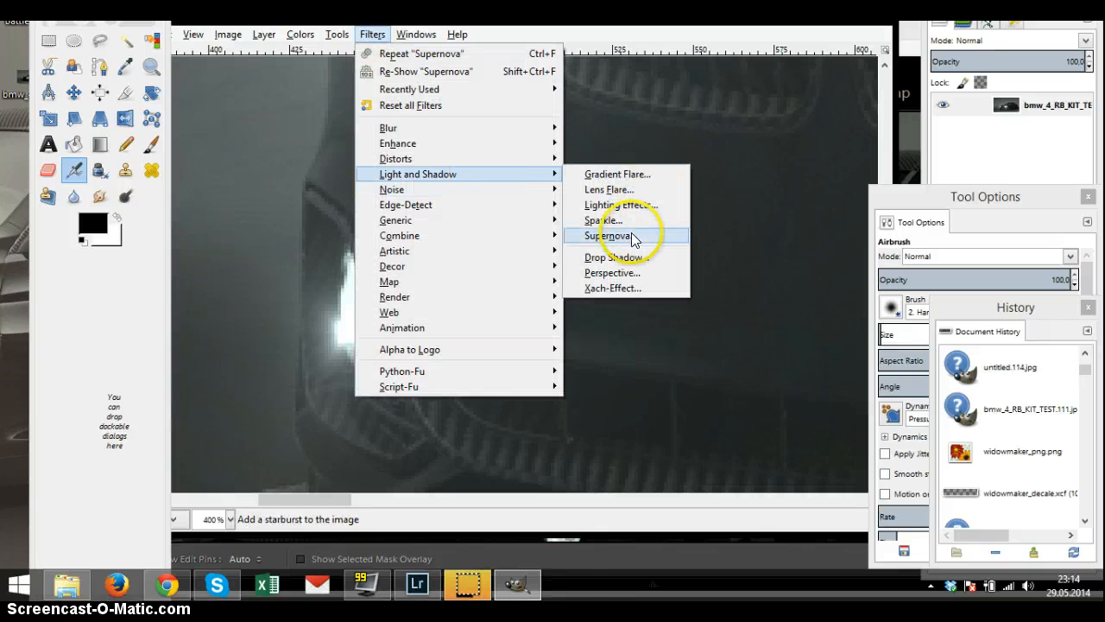
pyautogui.click(696, 239)
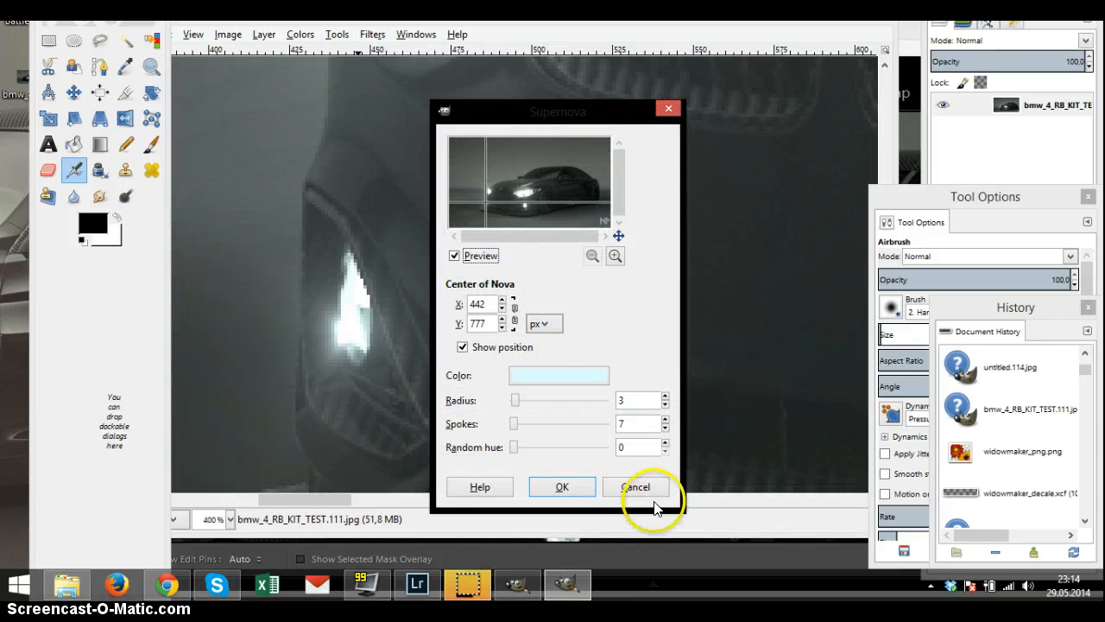
pyautogui.click(654, 488)
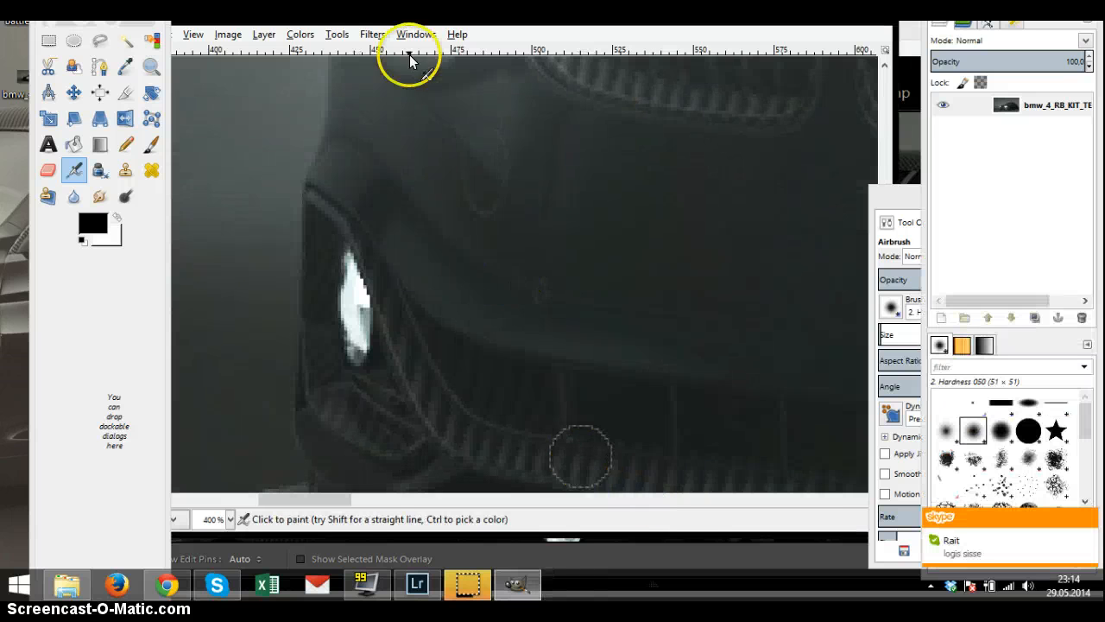
# Apply a Supernova to the far fog light, centered at X 447, Y 776
pyautogui.click(373, 34)
pyautogui.moveTo(500, 177)
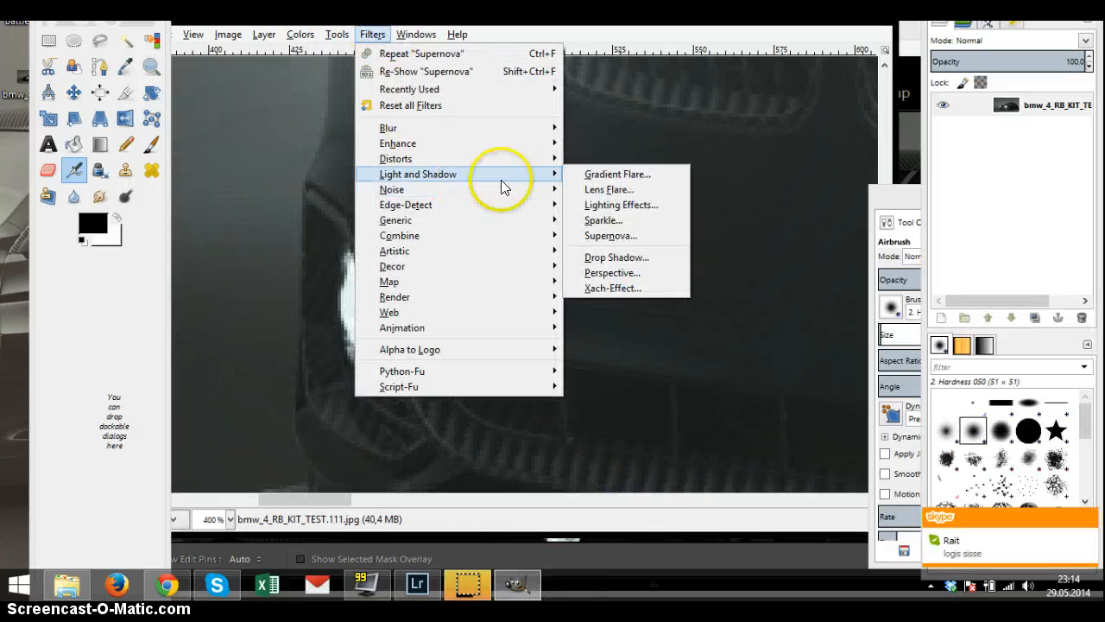
pyautogui.click(608, 236)
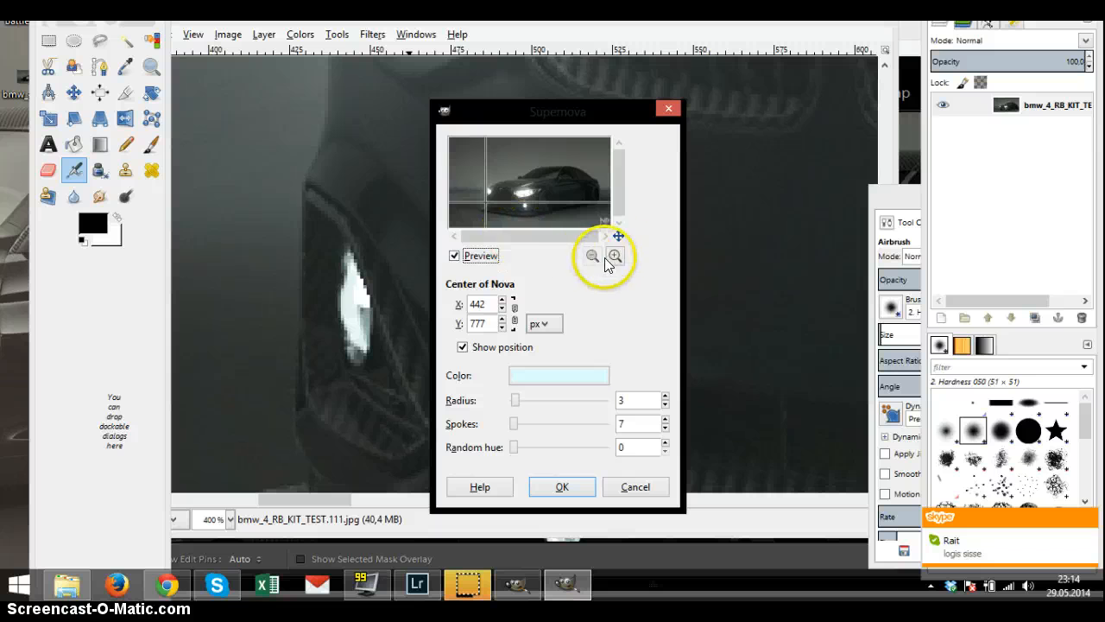
pyautogui.click(614, 255)
pyautogui.click(614, 255)
pyautogui.click(614, 255)
pyautogui.click(614, 255)
pyautogui.click(614, 255)
pyautogui.moveTo(535, 234); pyautogui.dragTo(503, 233)
pyautogui.scroll(-3, 562, 216)
pyautogui.scroll(-2, 547, 210)
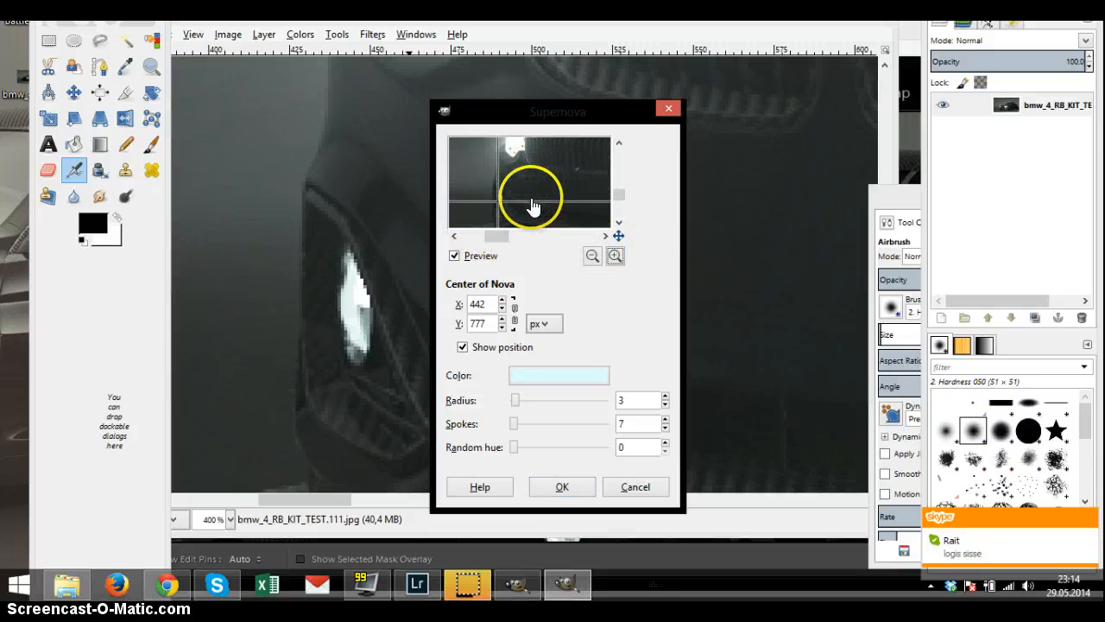
pyautogui.click(502, 208)
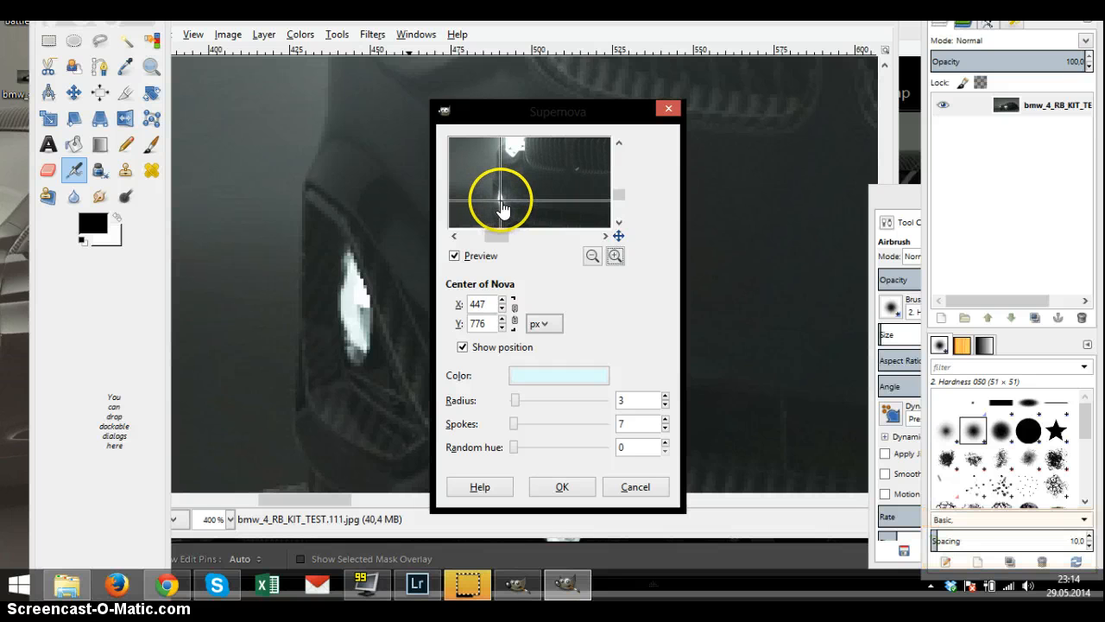
pyautogui.click(562, 484)
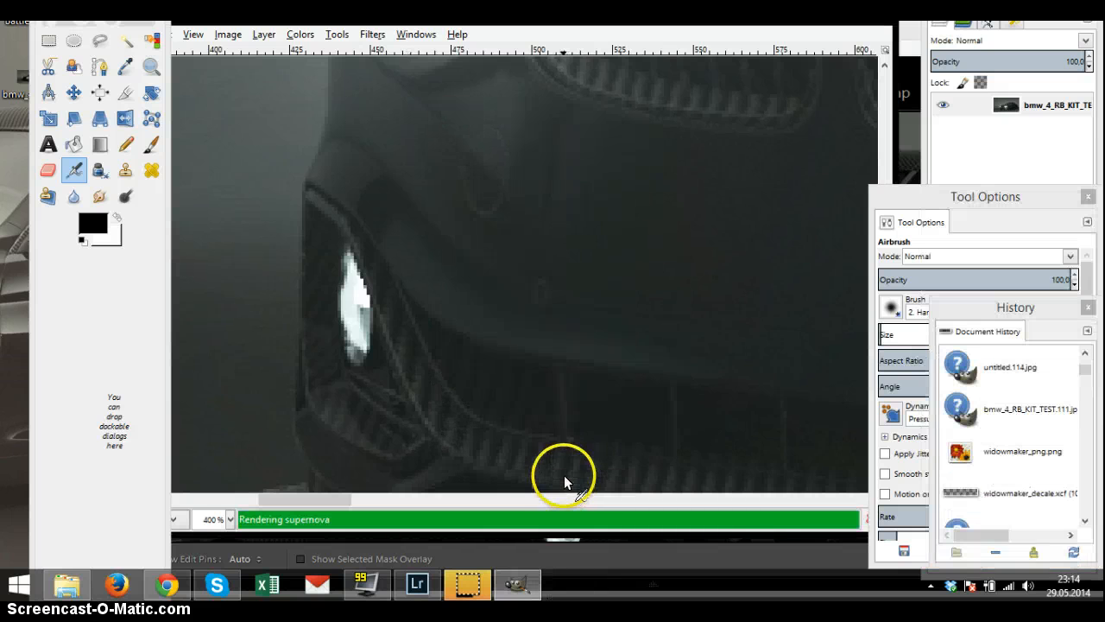
# Examine the light flares on the whole car and up close at the headlights and fog lights
pyautogui.scroll(-4, 402, 317)
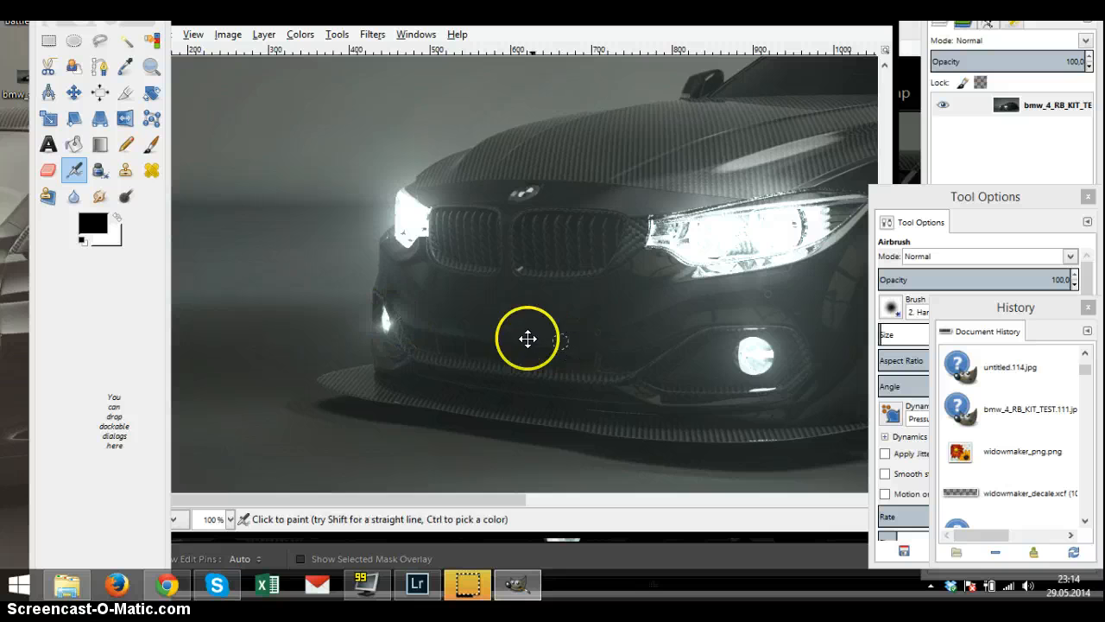
pyautogui.scroll(-1, 555, 320)
pyautogui.scroll(-1, 537, 315)
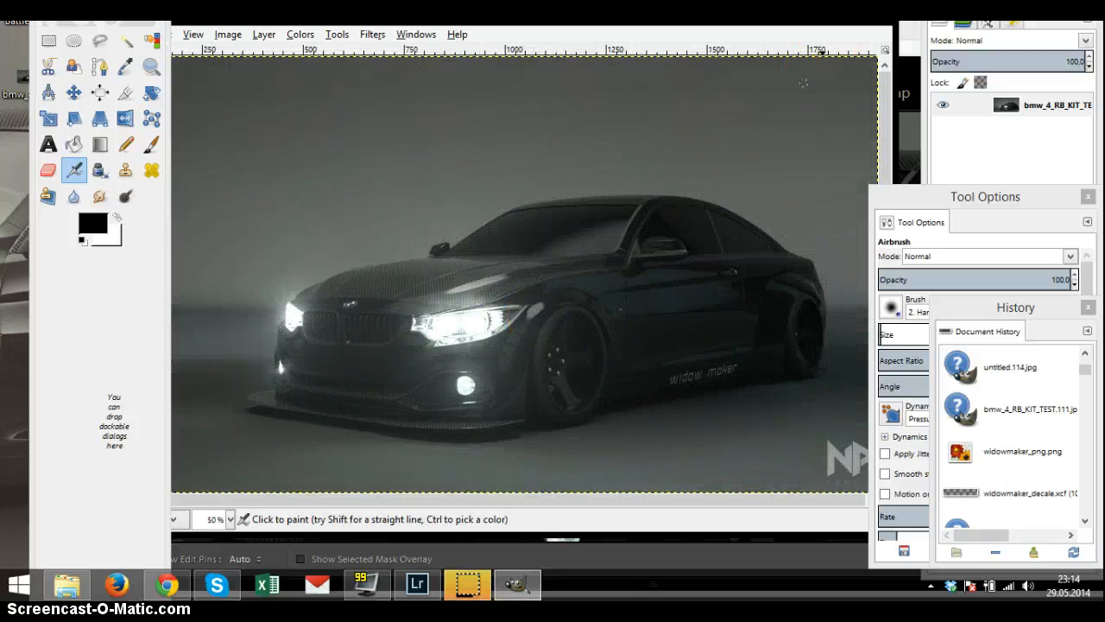
pyautogui.click(836, 21)
pyautogui.scroll(1, 530, 336)
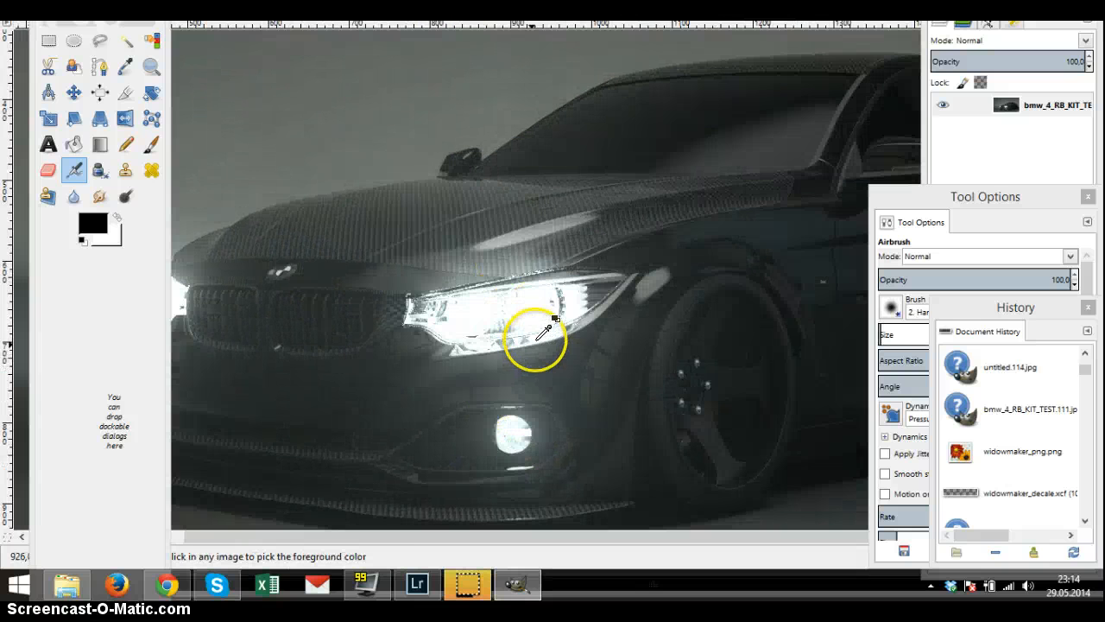
pyautogui.scroll(1, 420, 302)
pyautogui.moveTo(462, 300); pyautogui.dragTo(489, 254)
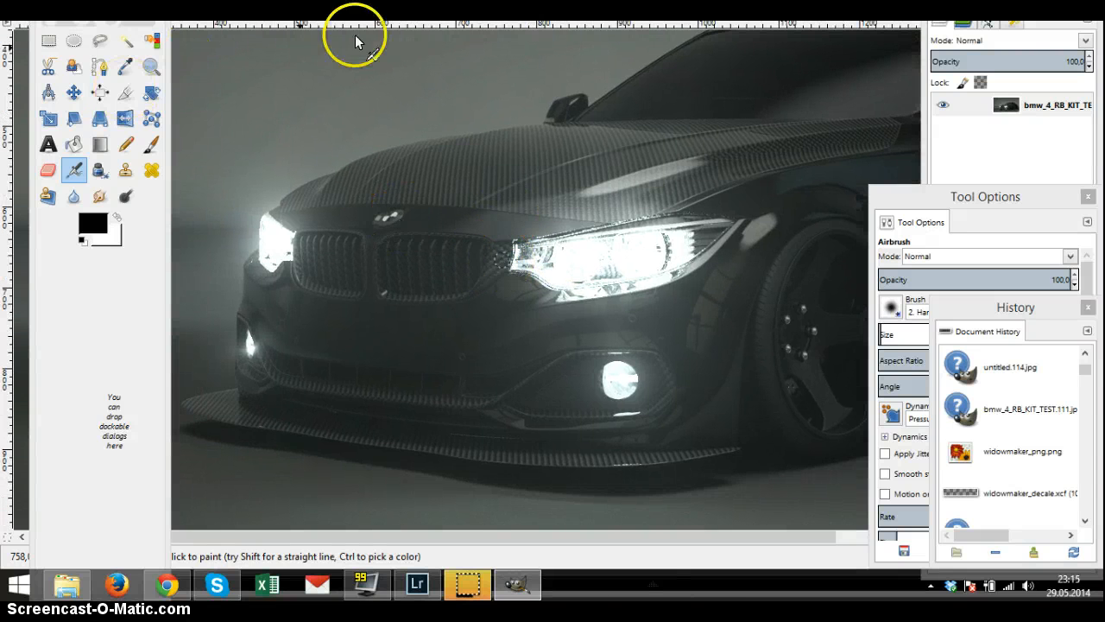
# Export the image to the Desktop as lights.jpg with the default JPEG options
pyautogui.moveTo(378, 20); pyautogui.dragTo(549, 47)
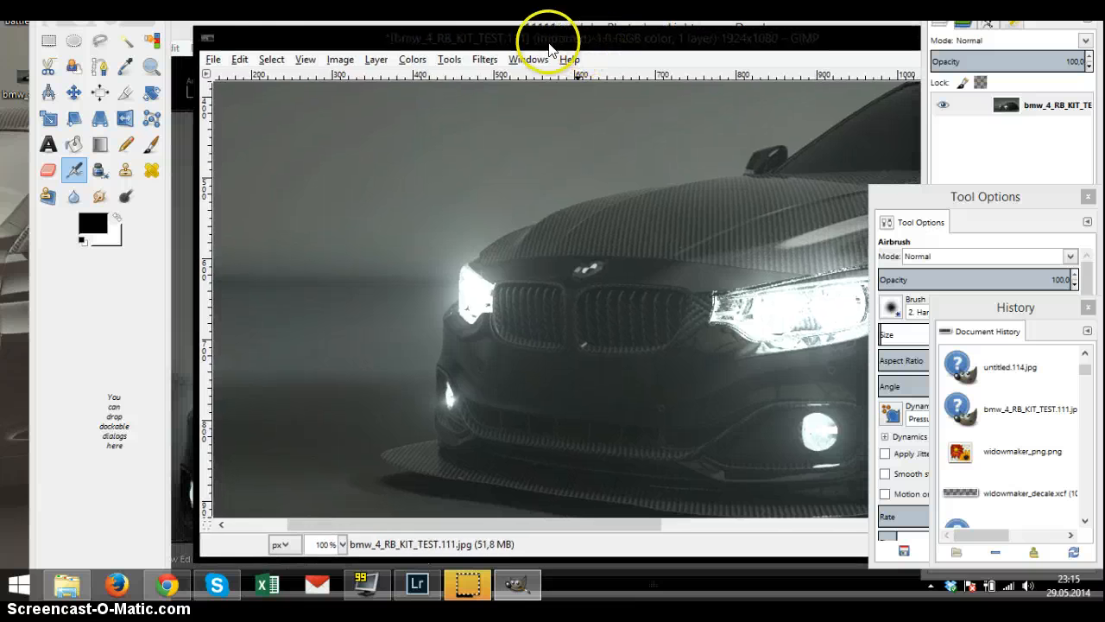
pyautogui.click(213, 60)
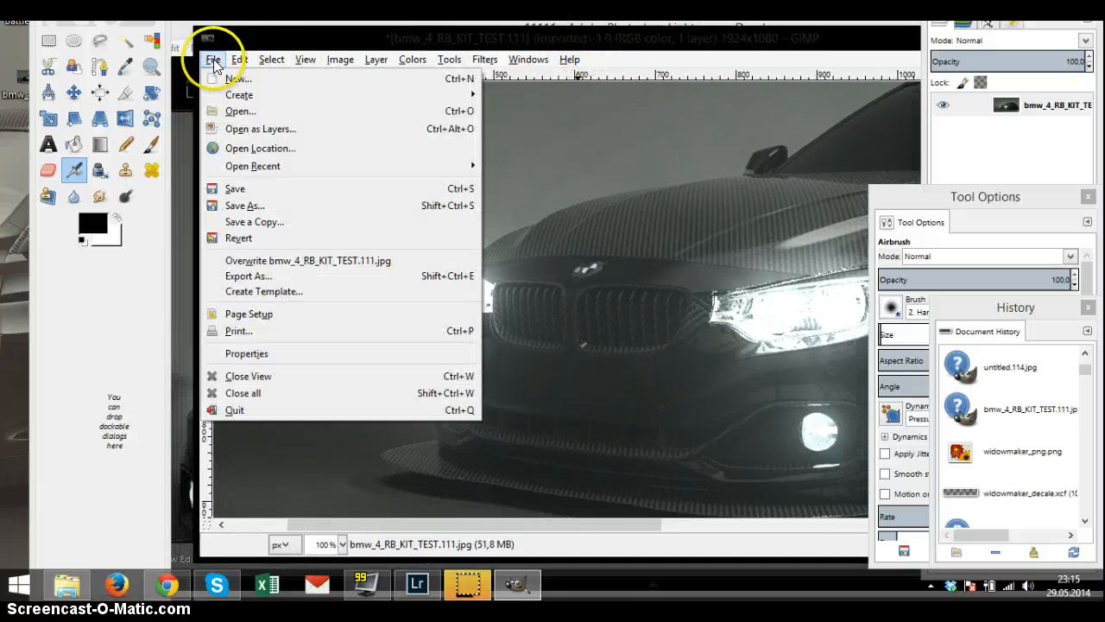
pyautogui.click(304, 274)
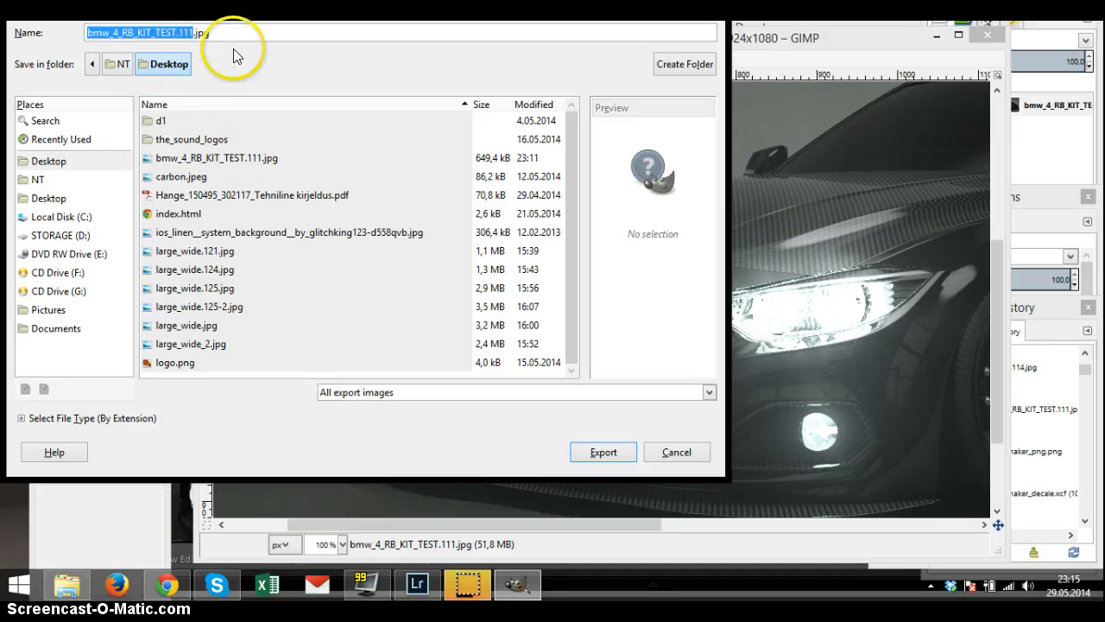
pyautogui.write('hts')
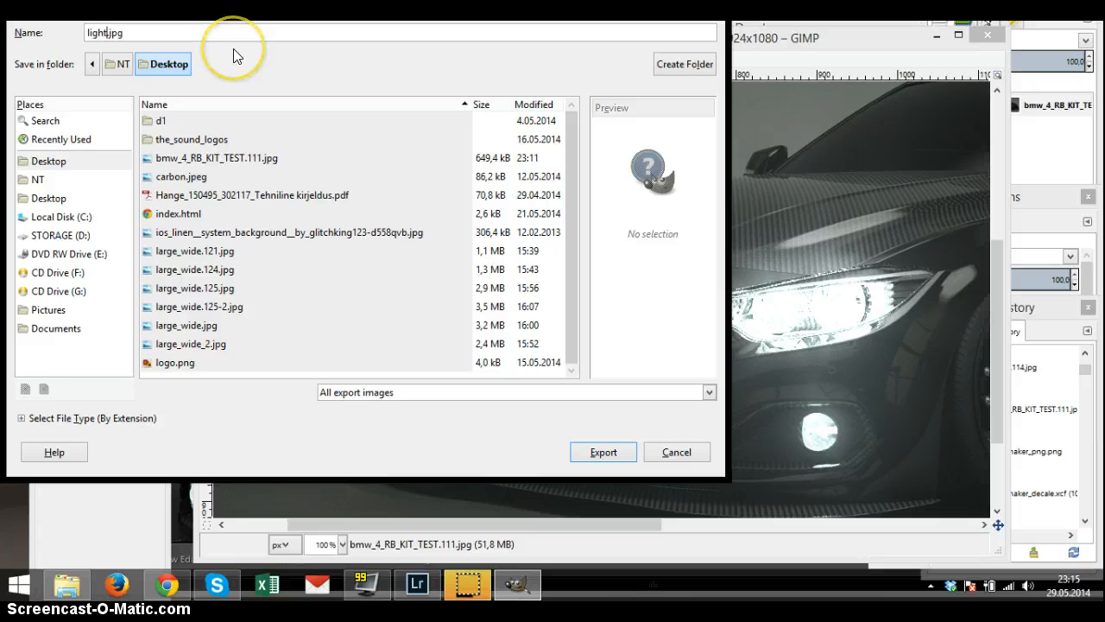
pyautogui.press('Return')
pyautogui.press('Return')
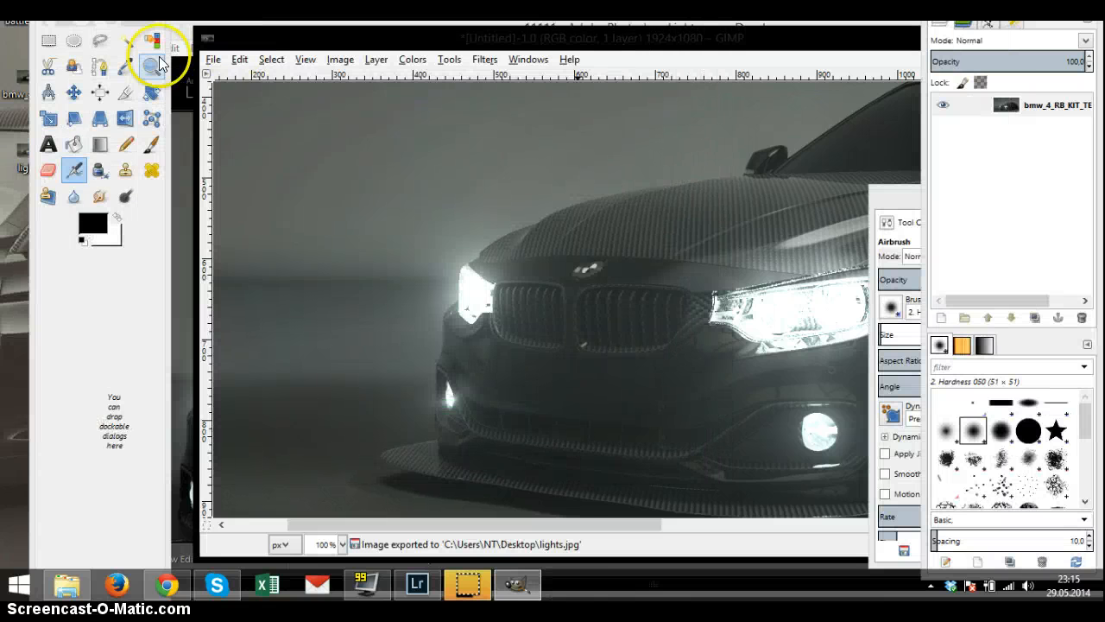
# Open the exported lights image from the desktop and inspect the headlights up close
pyautogui.click(1100, 588)
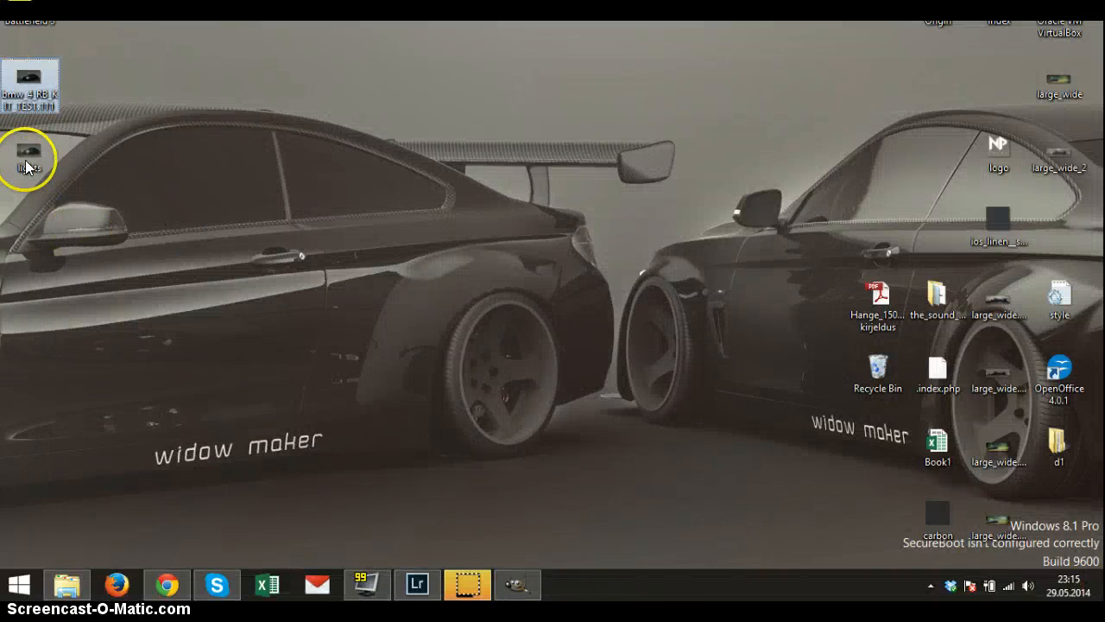
pyautogui.doubleClick(27, 160)
pyautogui.scroll(5, 672, 359)
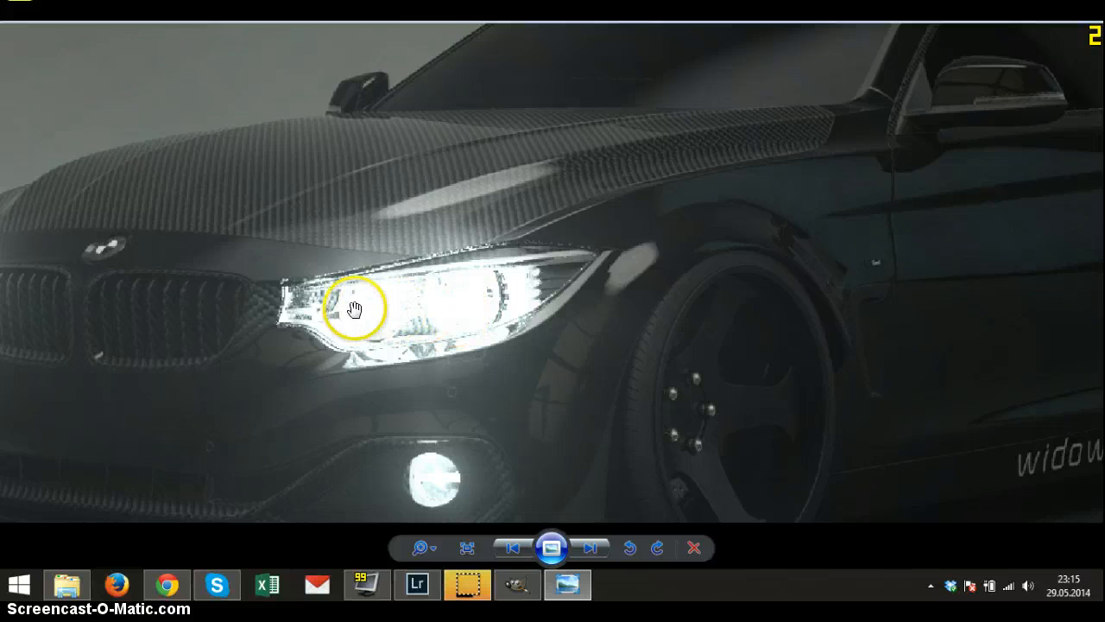
pyautogui.scroll(-2, 352, 308)
pyautogui.scroll(-1, 352, 308)
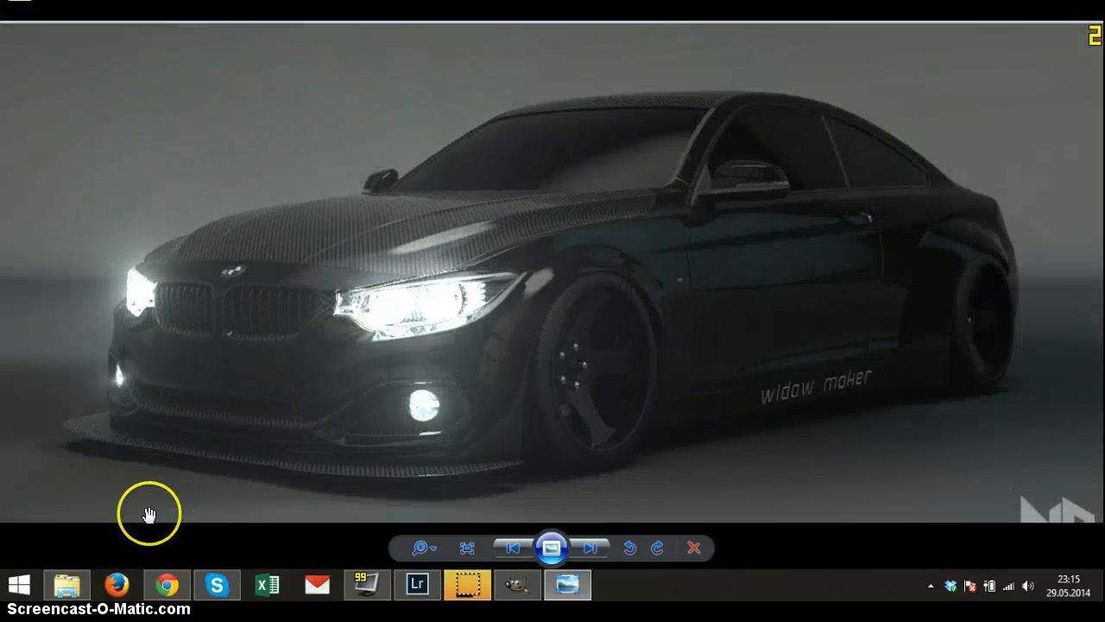
# Open the original render bmw_4_RB_KIT_TEST.111 from the KeyShot 4 Renderings folder in Documents
pyautogui.click(61, 586)
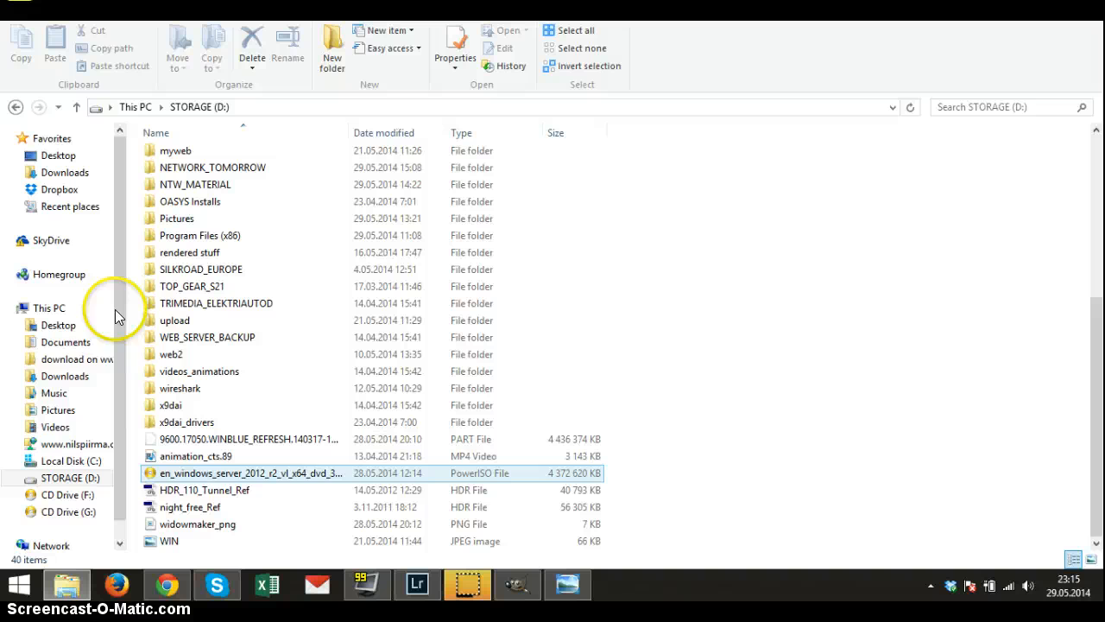
pyautogui.click(68, 344)
pyautogui.click(523, 171)
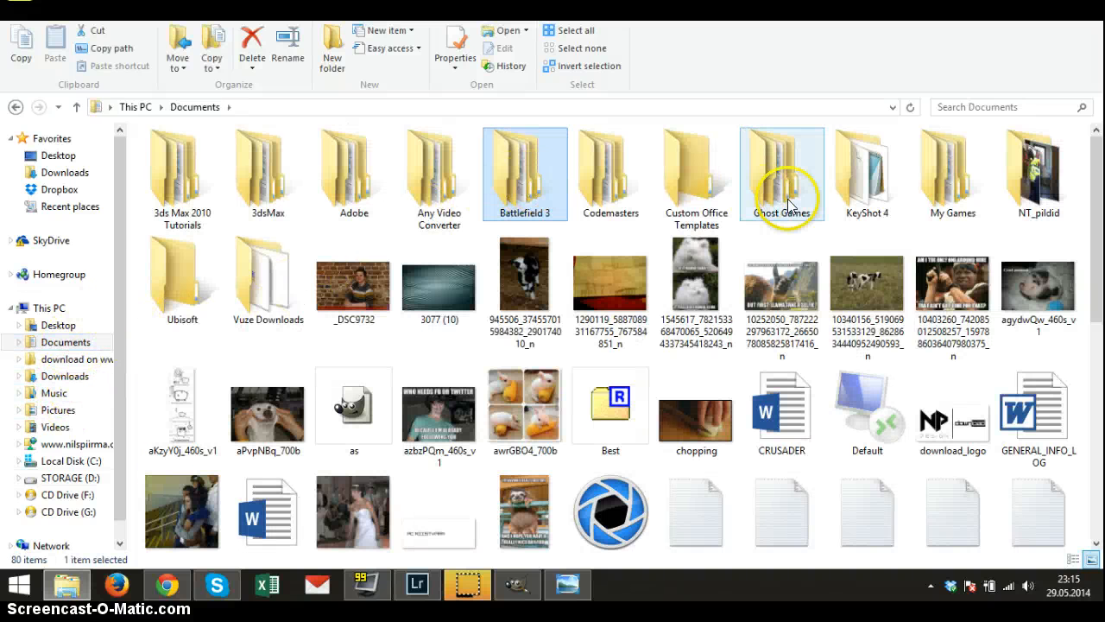
pyautogui.doubleClick(864, 177)
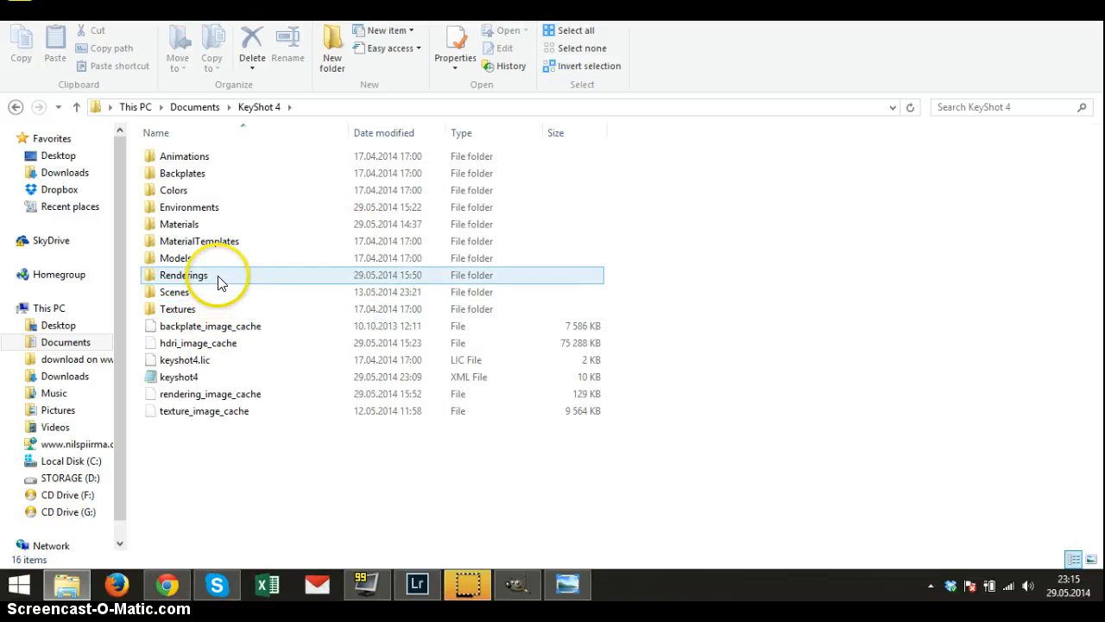
pyautogui.doubleClick(212, 276)
pyautogui.scroll(-2, 586, 319)
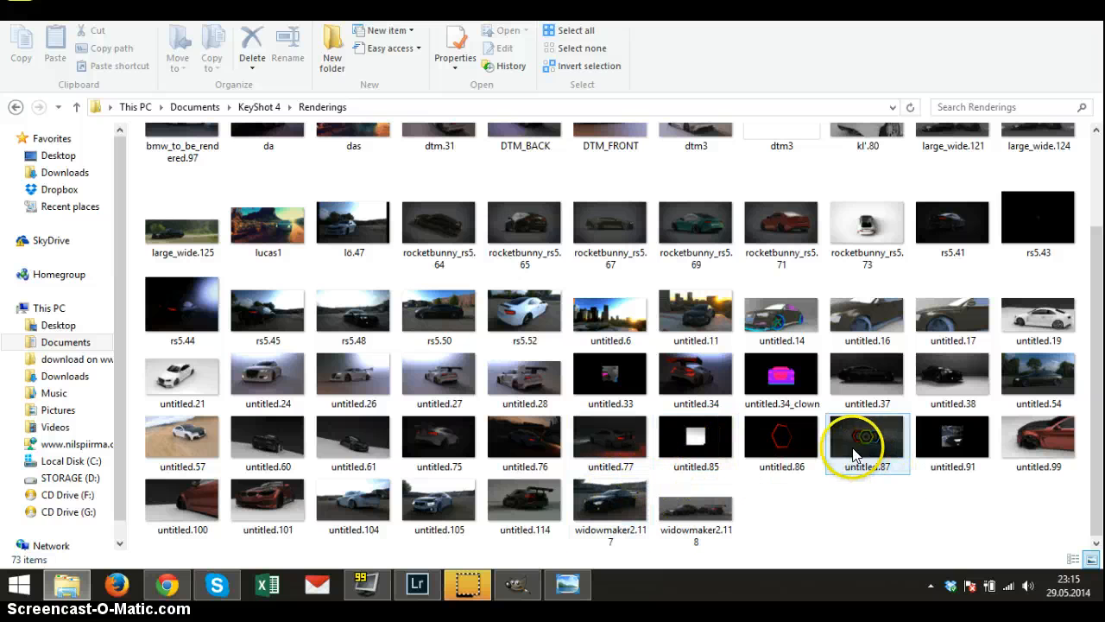
pyautogui.scroll(3, 851, 458)
pyautogui.doubleClick(869, 193)
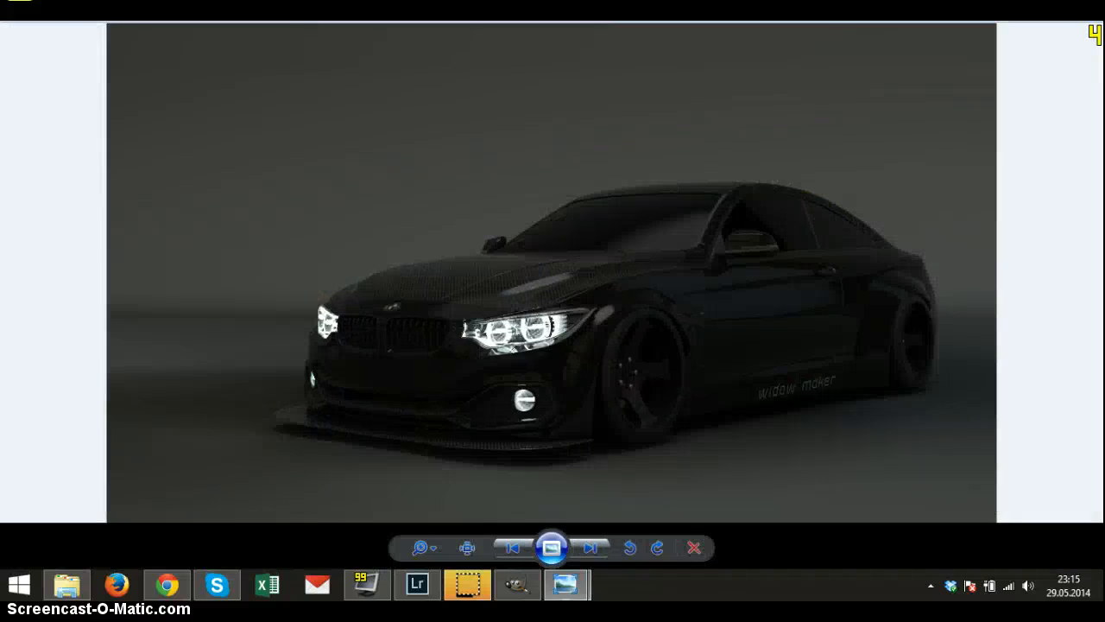
# Place the original render and the lights image side by side and compare their headlights at matching magnification
pyautogui.moveTo(570, 11); pyautogui.dragTo(293, 45)
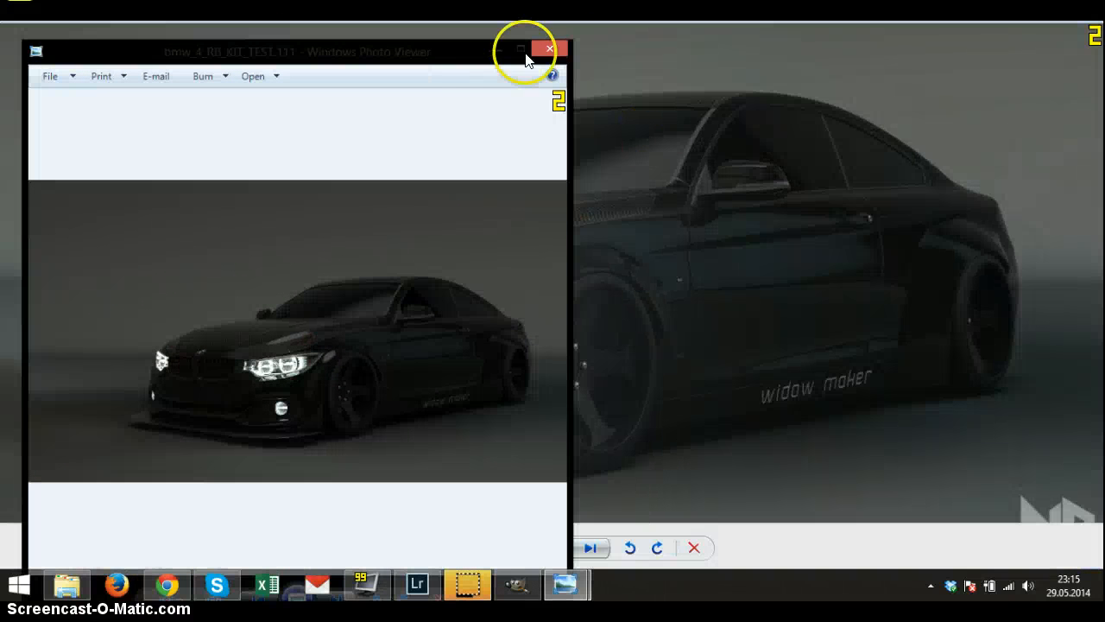
pyautogui.moveTo(1016, 10); pyautogui.dragTo(1095, 54)
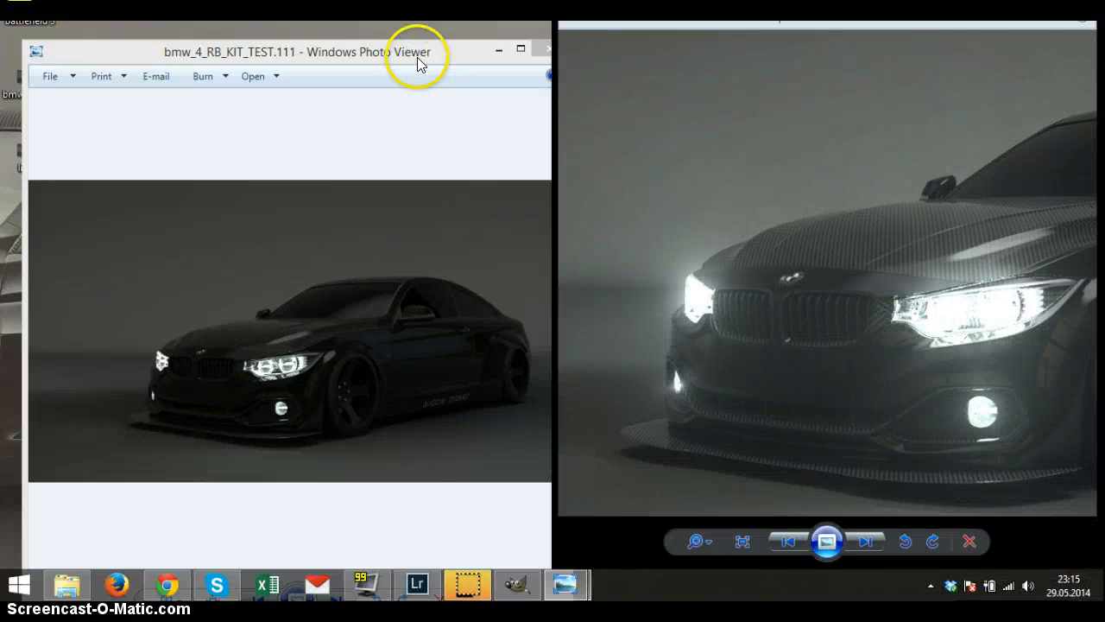
pyautogui.moveTo(417, 54); pyautogui.dragTo(1, 54)
pyautogui.scroll(4, 318, 358)
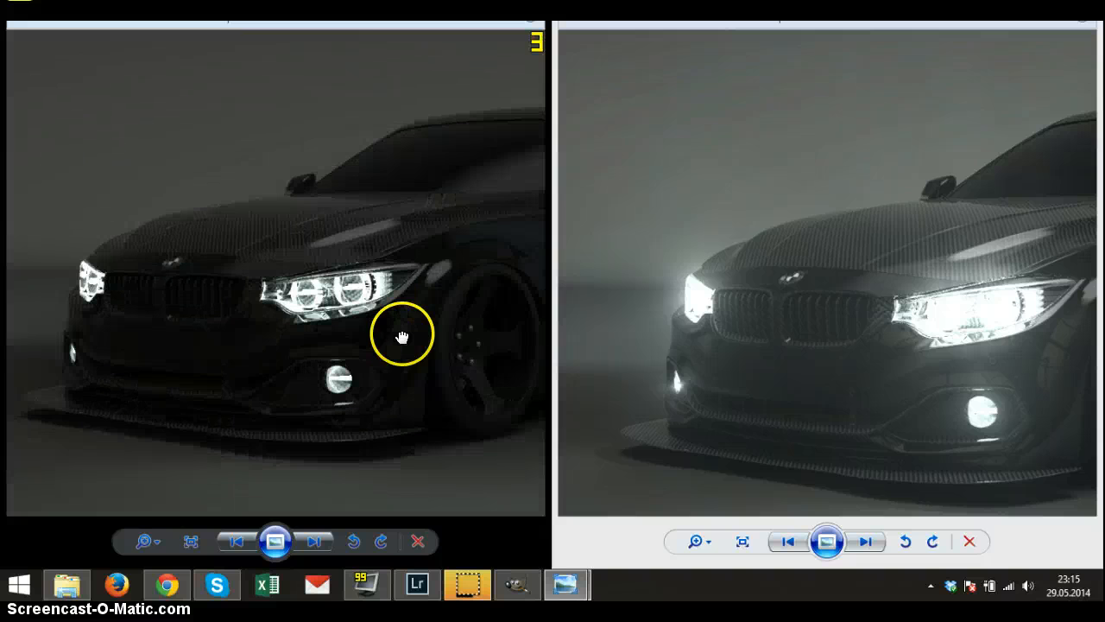
pyautogui.click(851, 328)
pyautogui.scroll(4, 784, 291)
pyautogui.moveTo(752, 291)
pyautogui.mouseDown()
pyautogui.moveTo(730, 293)
pyautogui.moveTo(773, 292)
pyautogui.mouseUp()
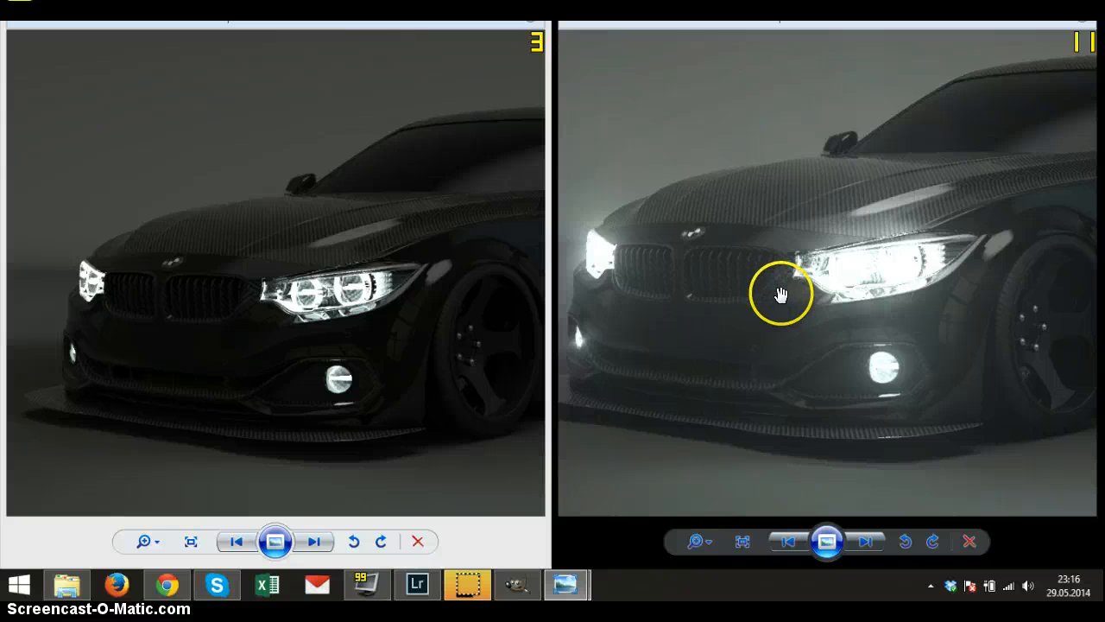